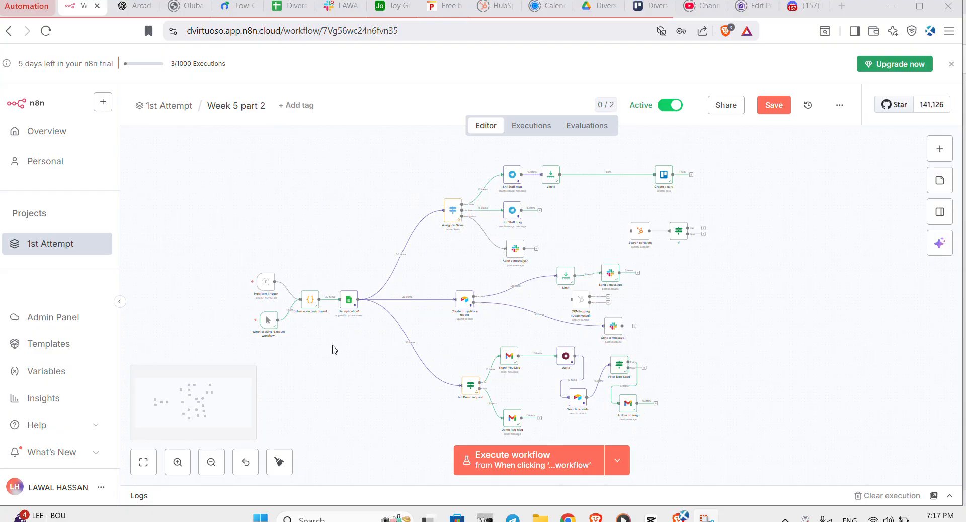
# - Look over the whole Week 5 part 2 workflow, from its two triggers to the three branches after deduplication
pyautogui.hscroll(-1, 334, 350)
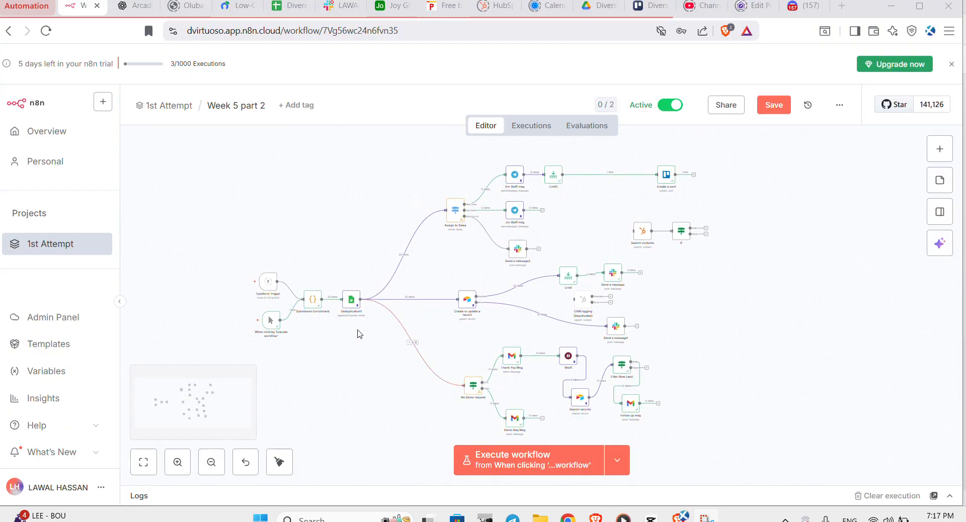
pyautogui.hscroll(-1, 358, 334)
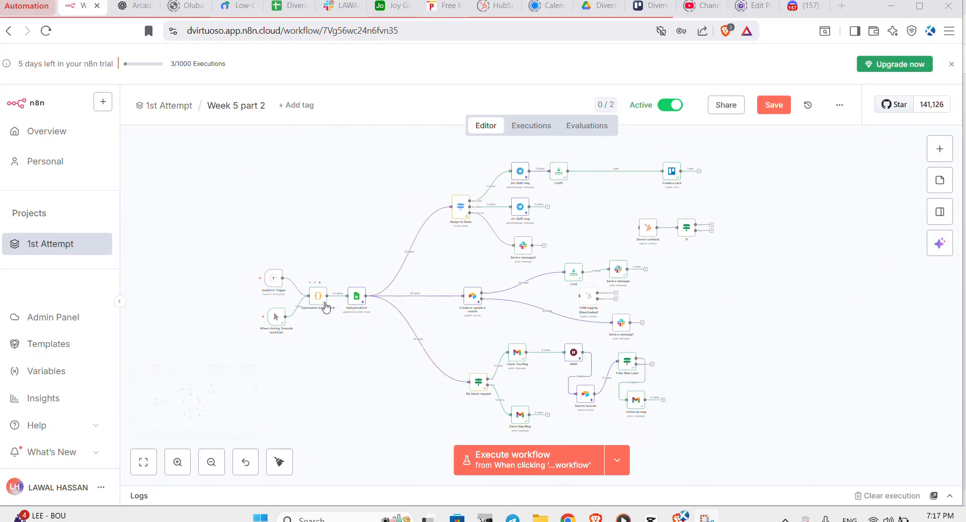
pyautogui.scroll(1, 326, 308)
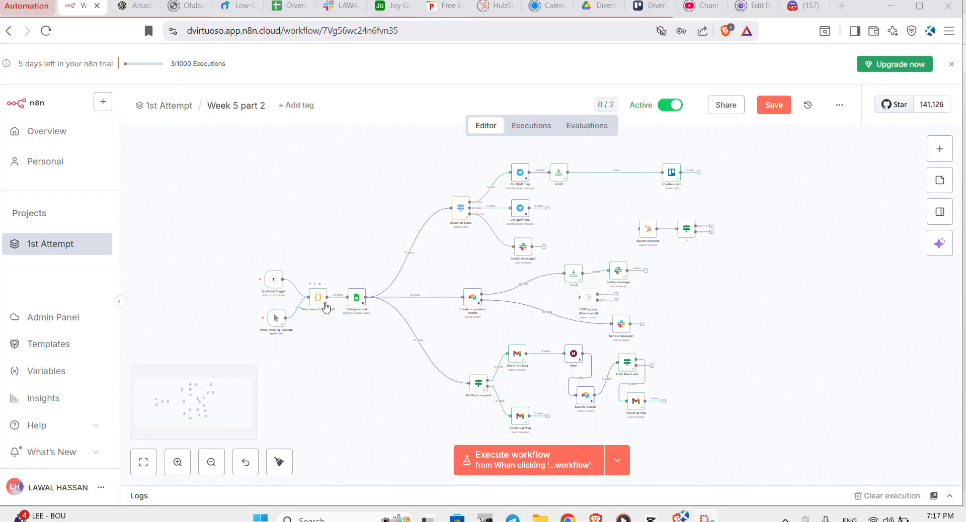
pyautogui.click(178, 462)
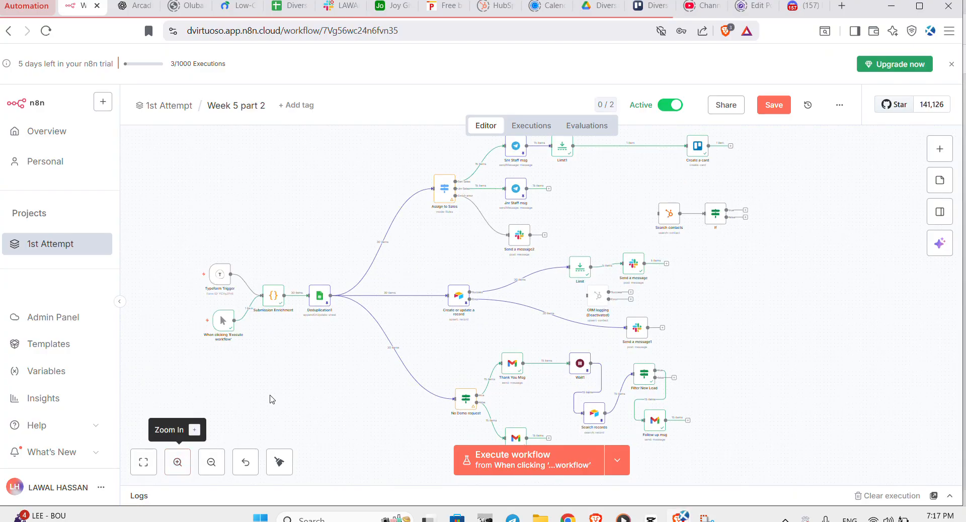
pyautogui.hscroll(-3, 269, 397)
pyautogui.hscroll(-3, 270, 398)
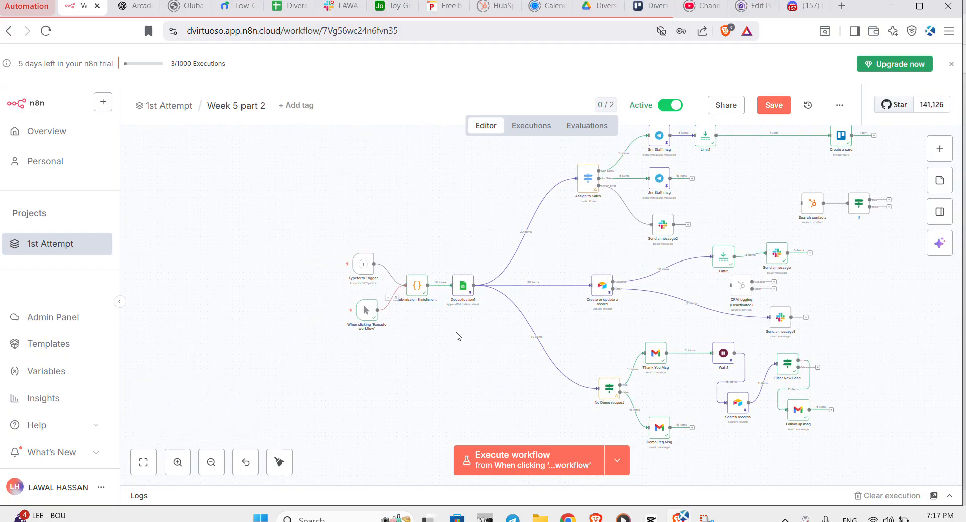
pyautogui.scroll(2, 458, 335)
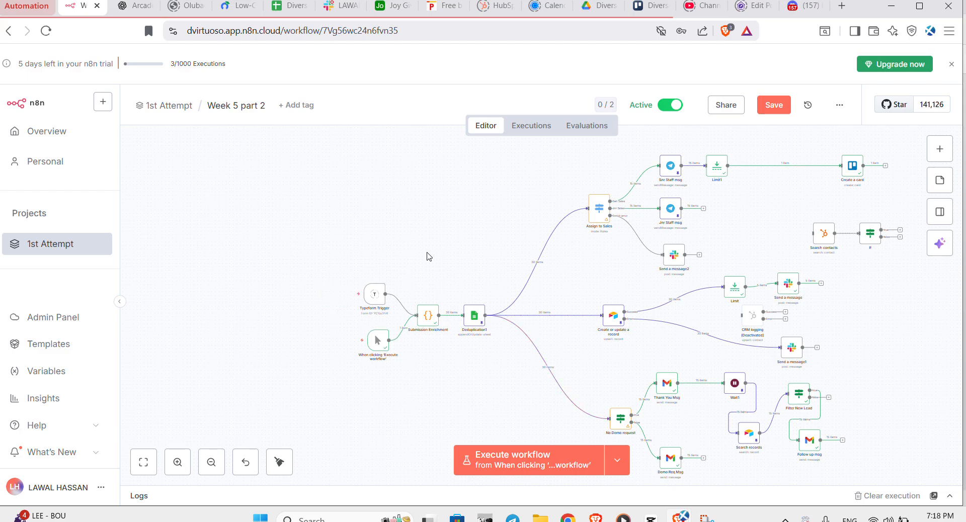
pyautogui.hscroll(3, 439, 284)
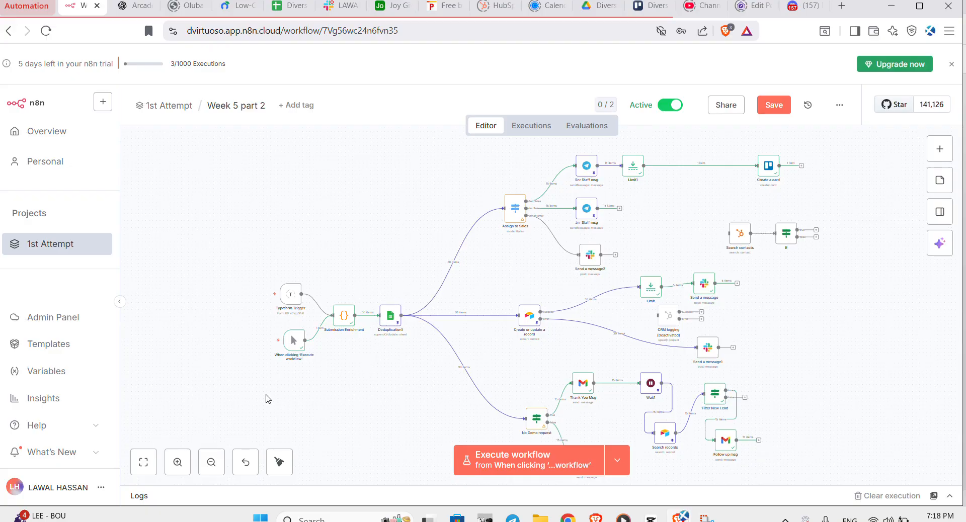
# - Examine the workflow's nodes up close, from Typeform Trigger and Deduplication1 through the sales assignment, record and demo request branches
pyautogui.click(177, 468)
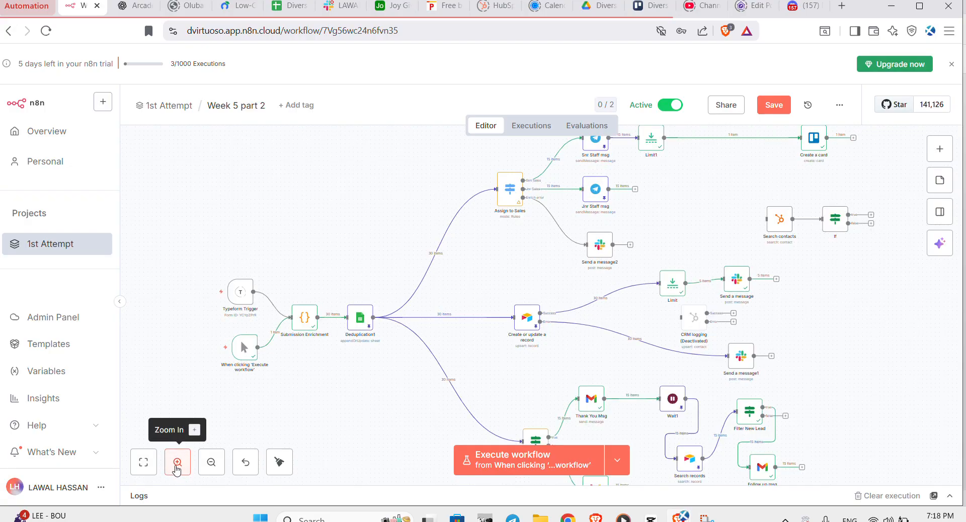
pyautogui.click(176, 468)
pyautogui.scroll(-1, 322, 362)
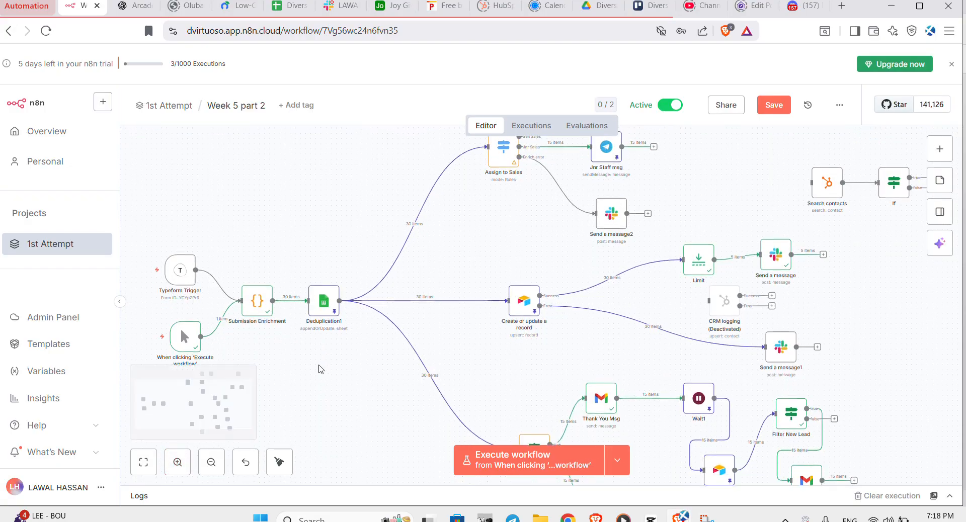
pyautogui.scroll(2, 320, 369)
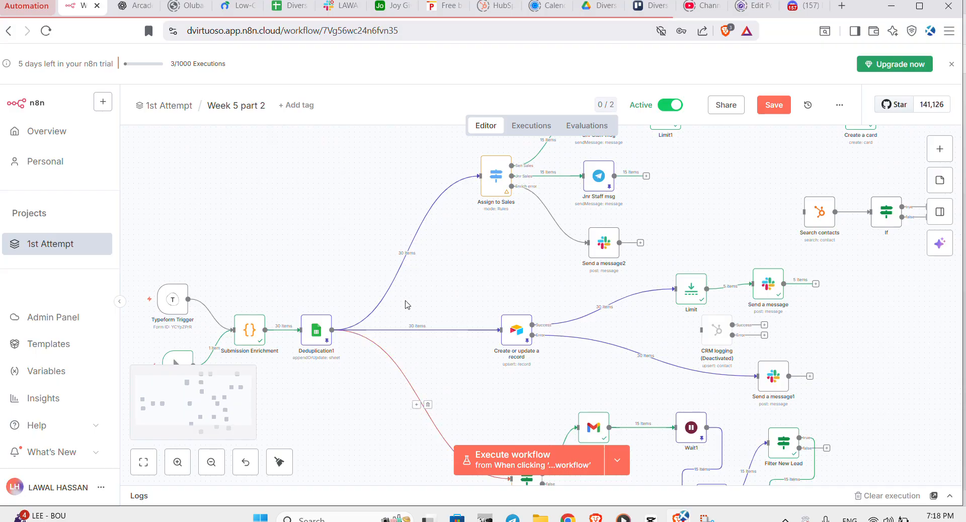
pyautogui.scroll(2, 405, 308)
pyautogui.hscroll(2, 405, 308)
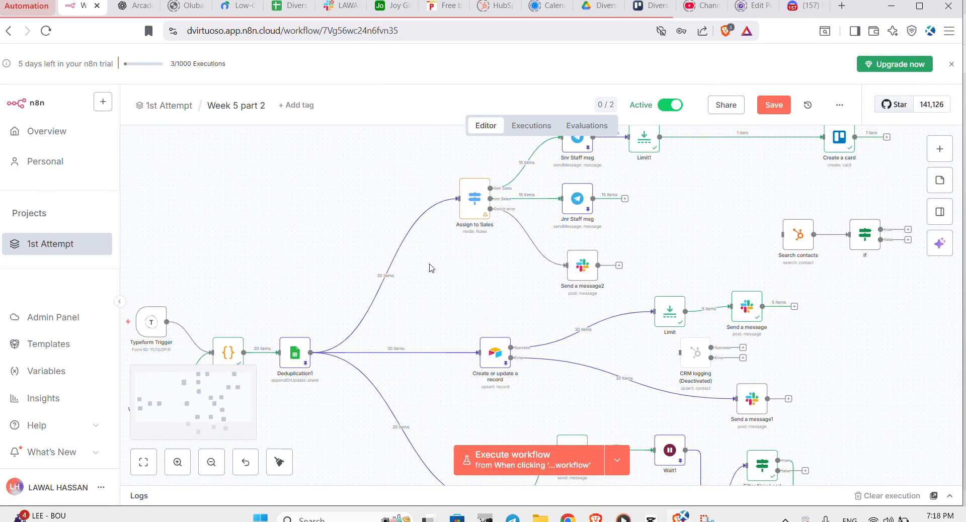
pyautogui.scroll(-1, 395, 341)
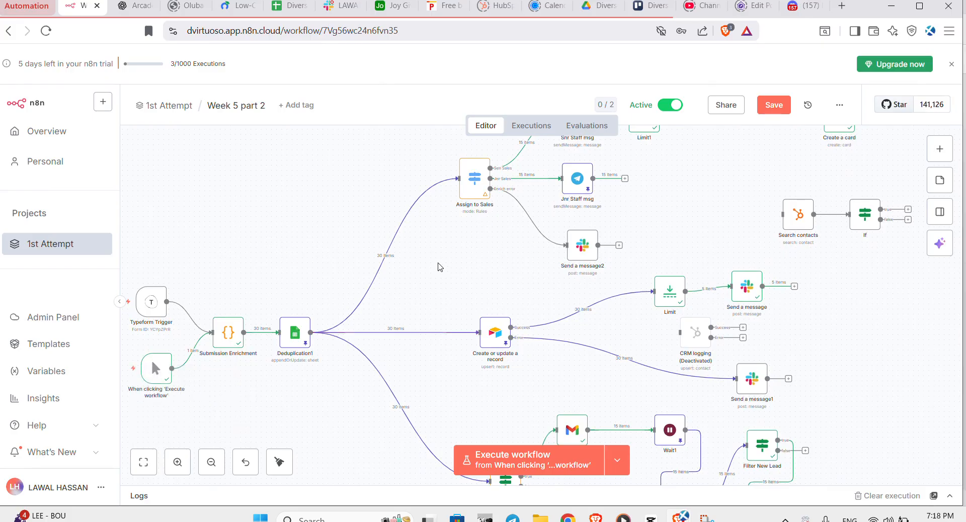
pyautogui.hscroll(-3, 438, 280)
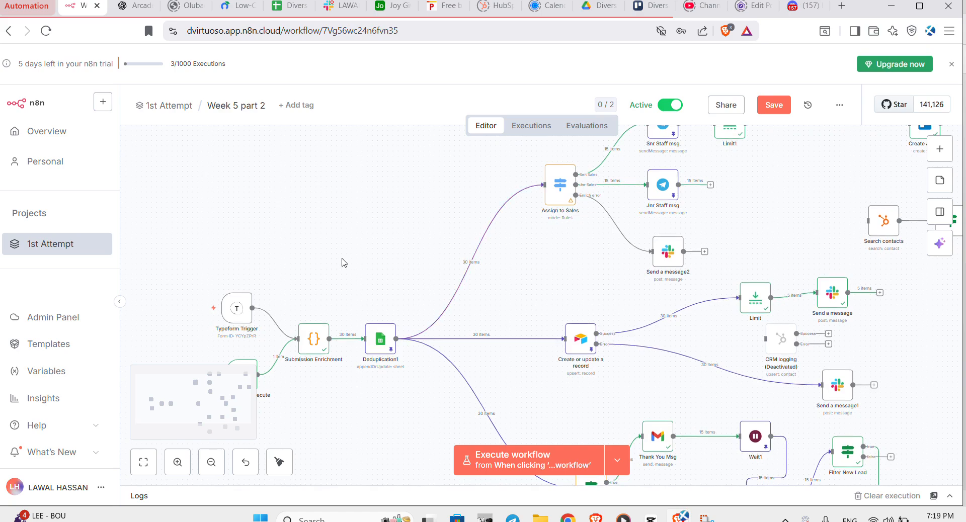
pyautogui.scroll(-1, 347, 267)
pyautogui.hscroll(-1, 347, 267)
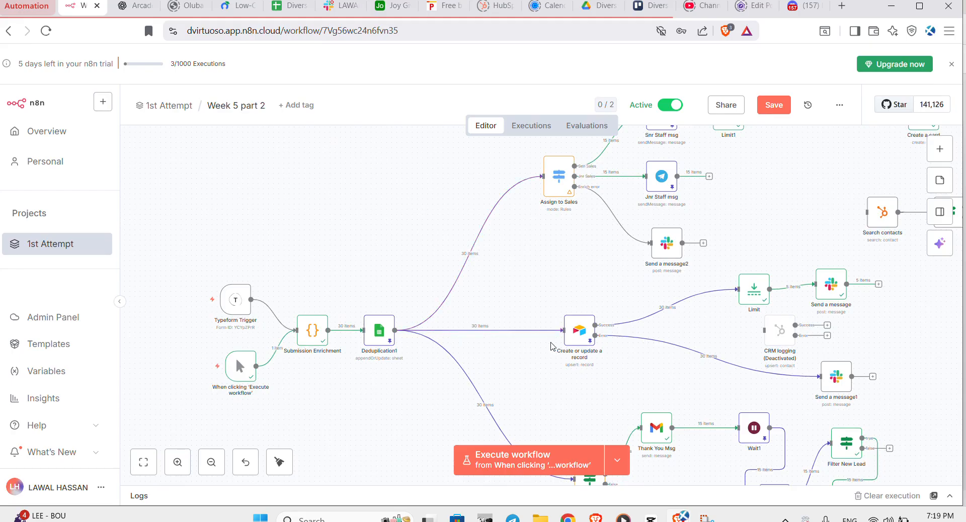
pyautogui.scroll(-3, 563, 346)
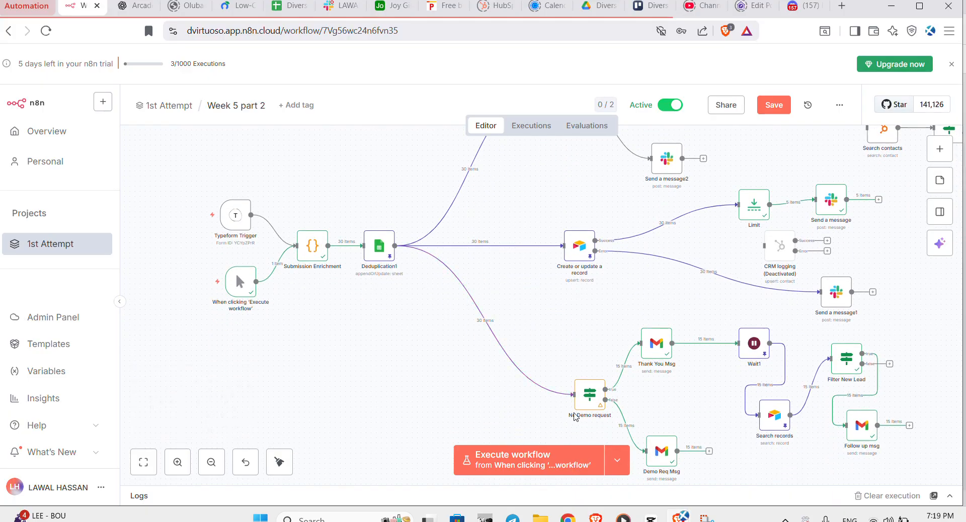
pyautogui.scroll(3, 375, 227)
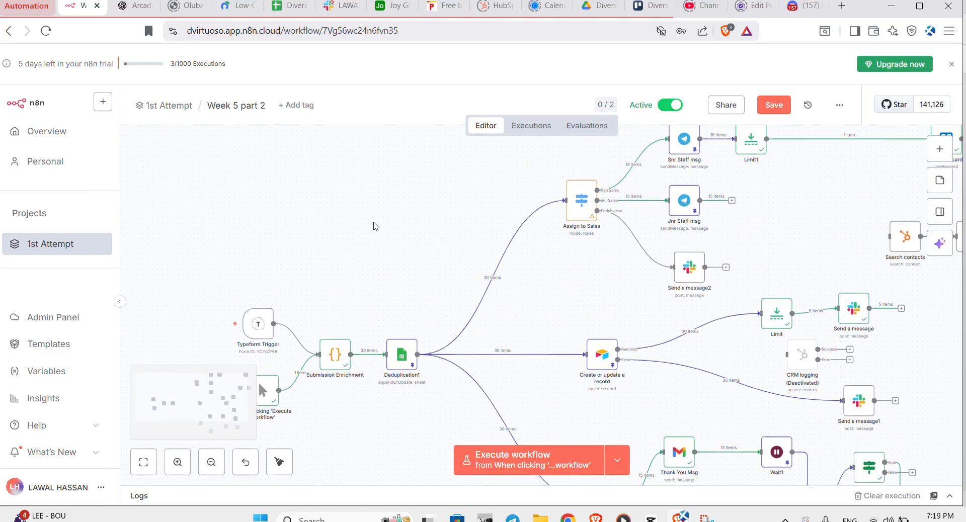
pyautogui.hscroll(-2, 375, 227)
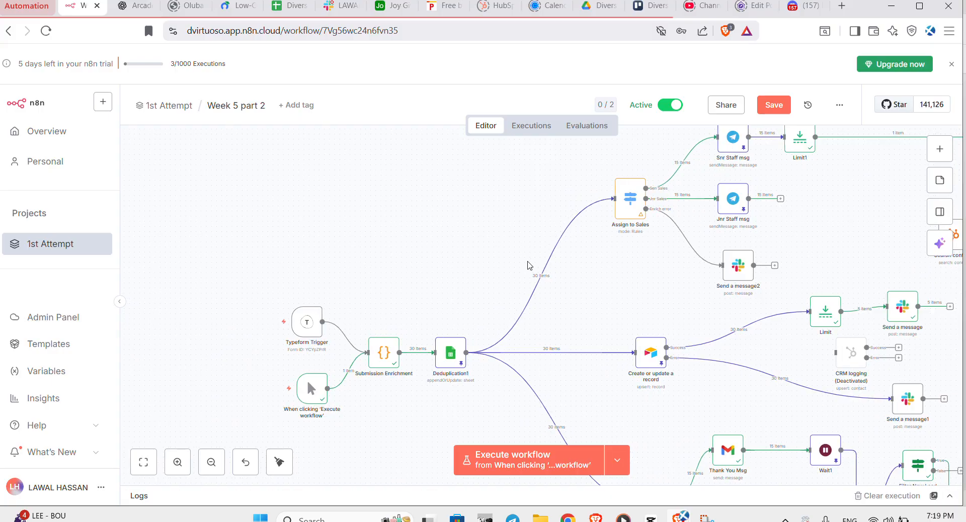
pyautogui.hscroll(1, 528, 267)
pyautogui.moveTo(283, 328)
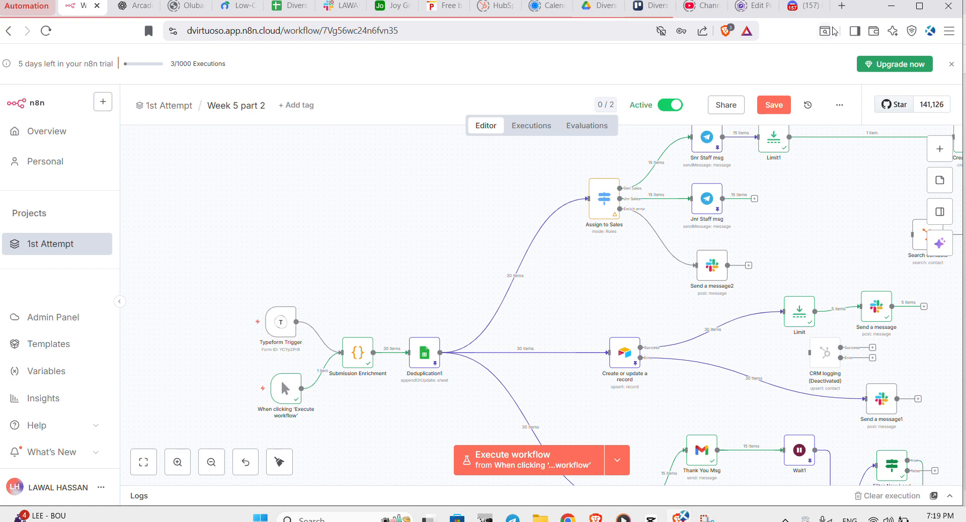
# - Open the Diverse n8n Typeform form in a new browser tab
pyautogui.click(843, 11)
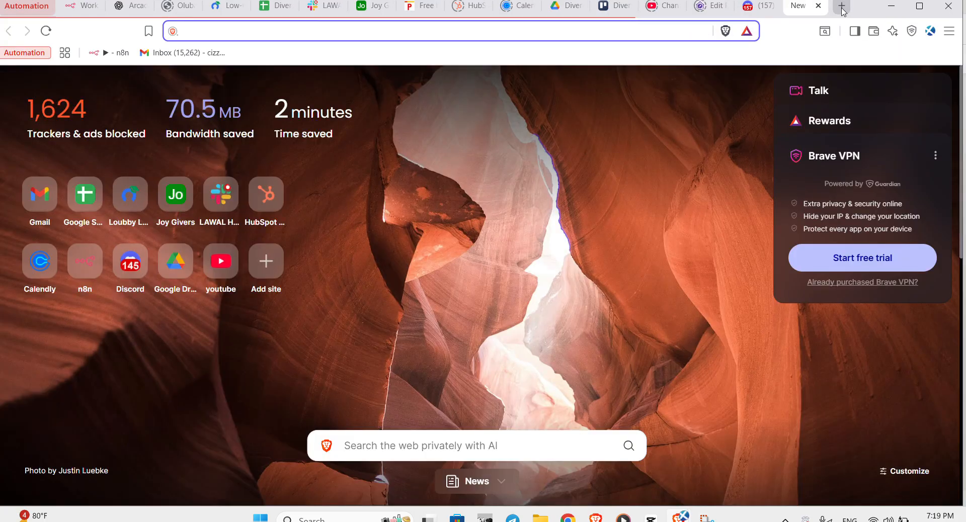
pyautogui.write('typefor')
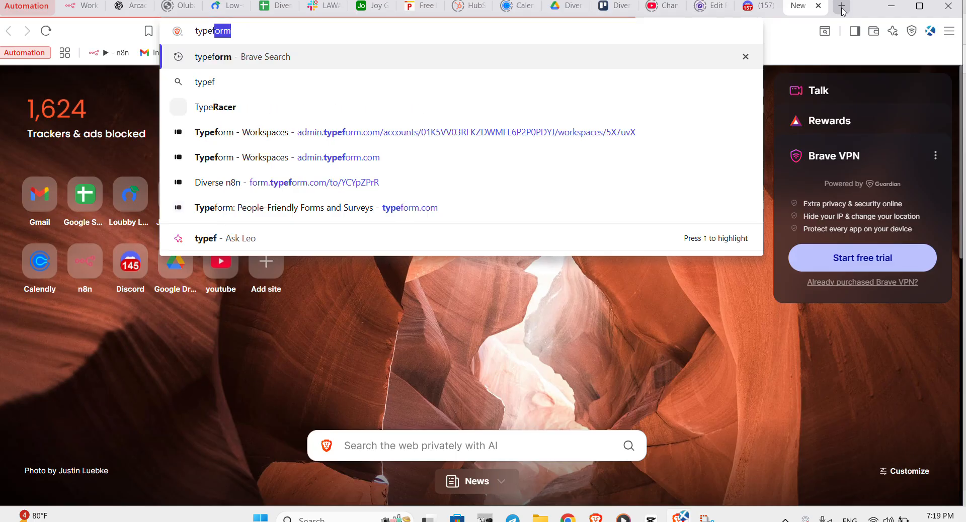
pyautogui.write('m')
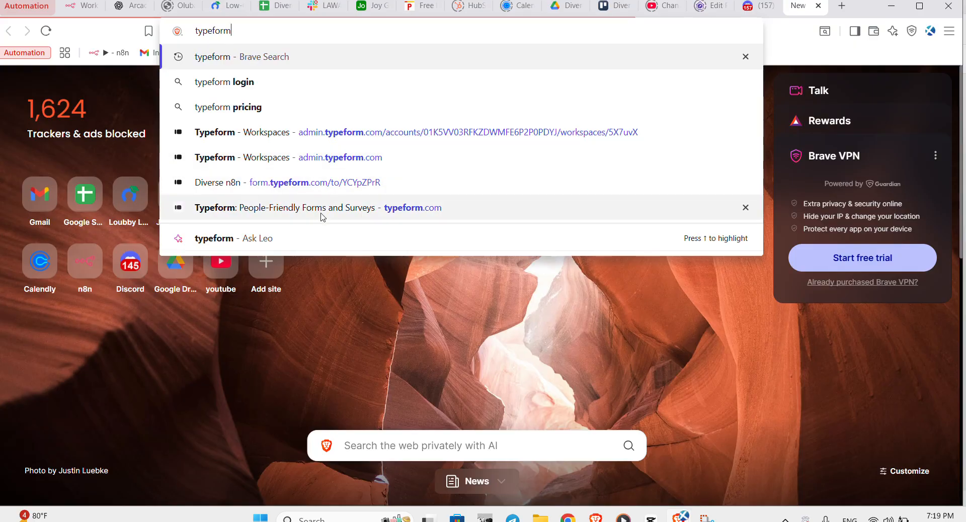
pyautogui.click(339, 185)
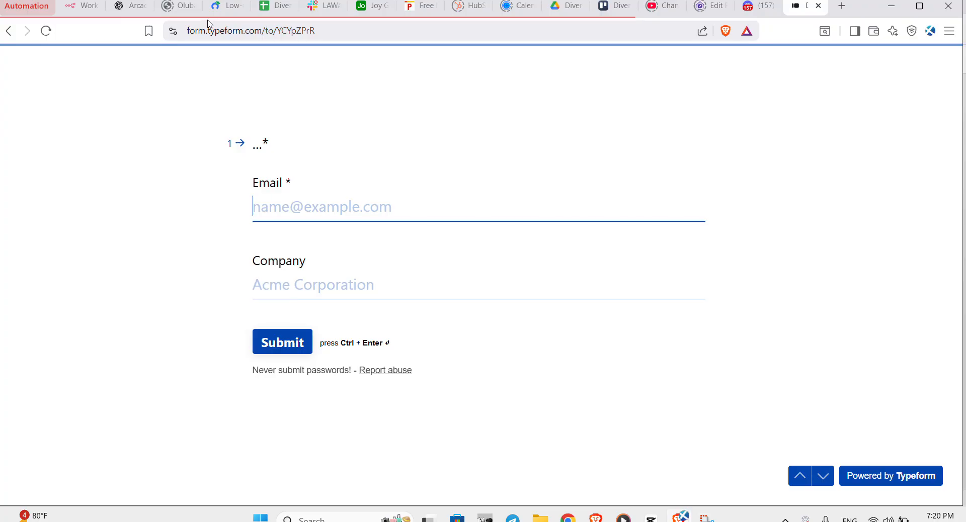
# - Inspect the form's Email and Company fields and compare the form with the n8n workflow's Typeform Trigger
pyautogui.click(304, 203)
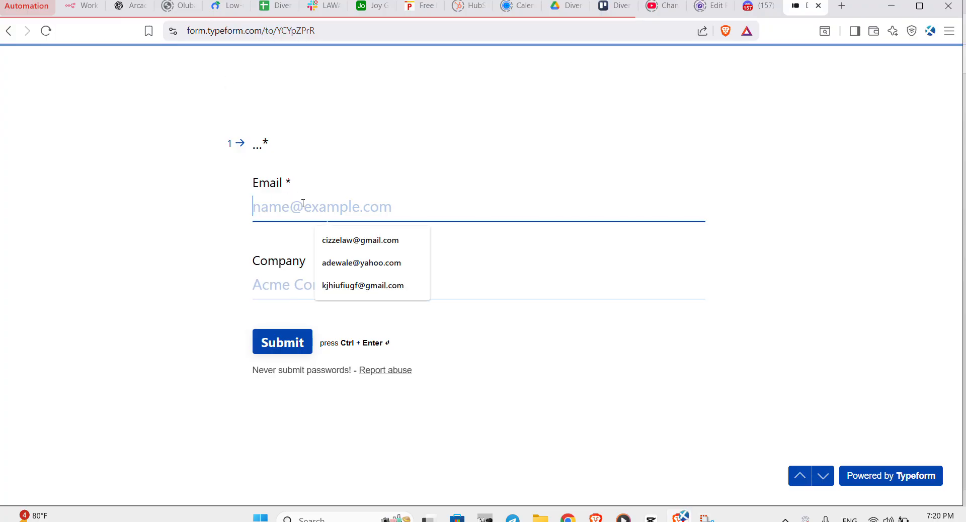
pyautogui.moveTo(157, 186); pyautogui.dragTo(167, 0)
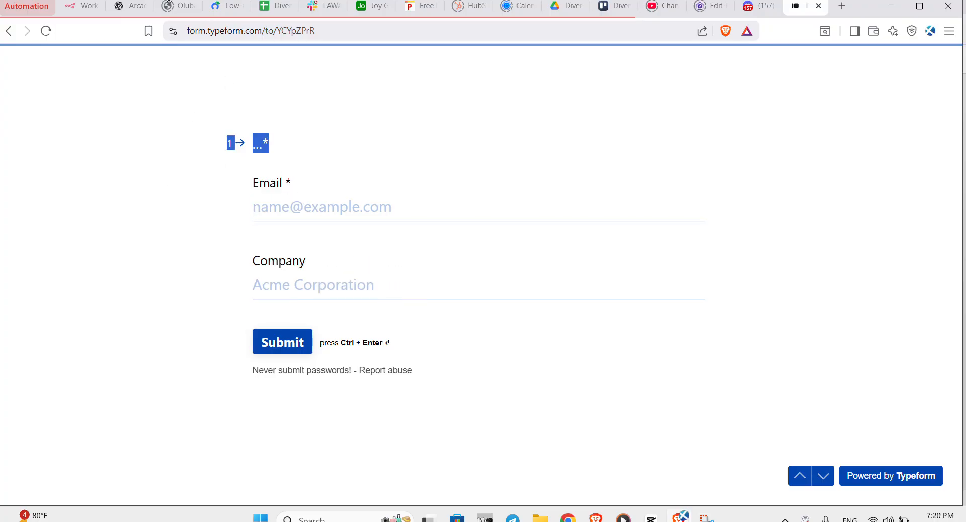
pyautogui.click(79, 8)
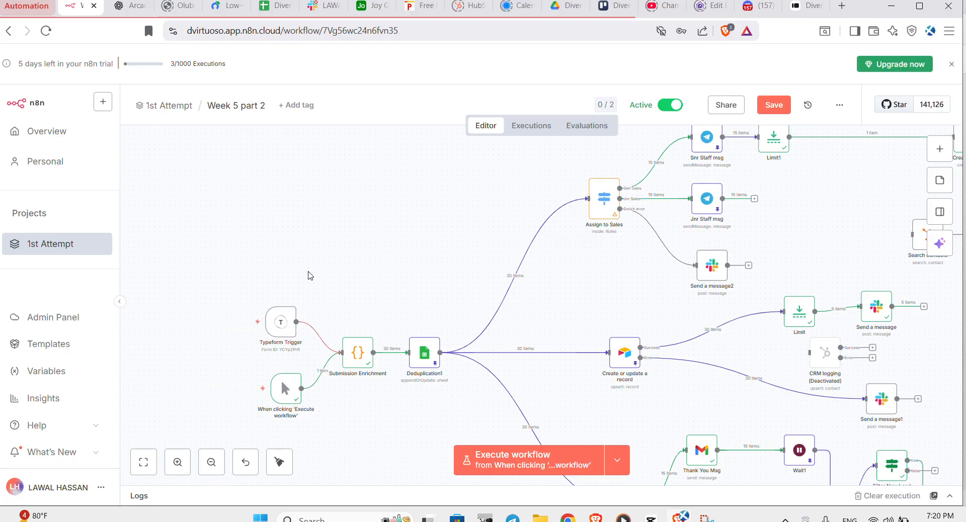
pyautogui.click(805, 6)
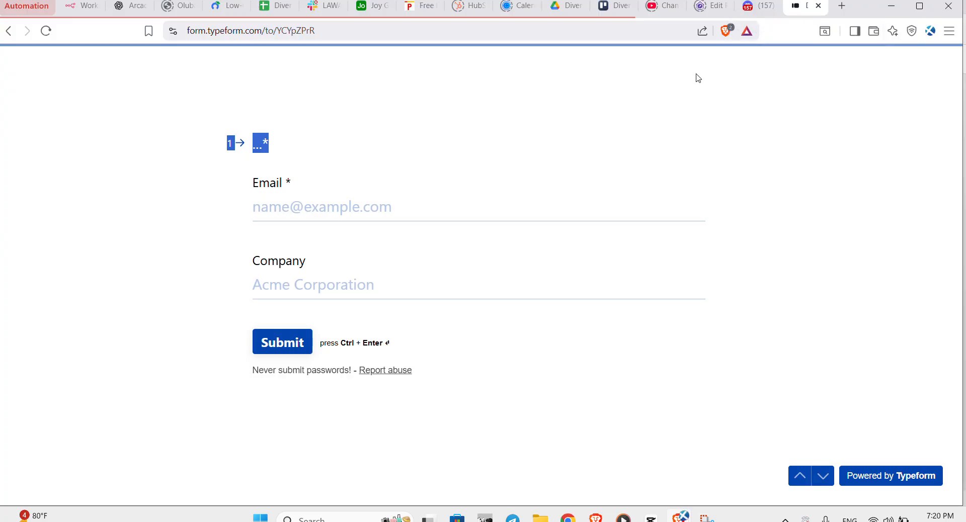
pyautogui.click(454, 157)
# - Return to the n8n workflow and examine the path from the triggers through enrichment and deduplication to the Assign to Sales branch
pyautogui.click(79, 6)
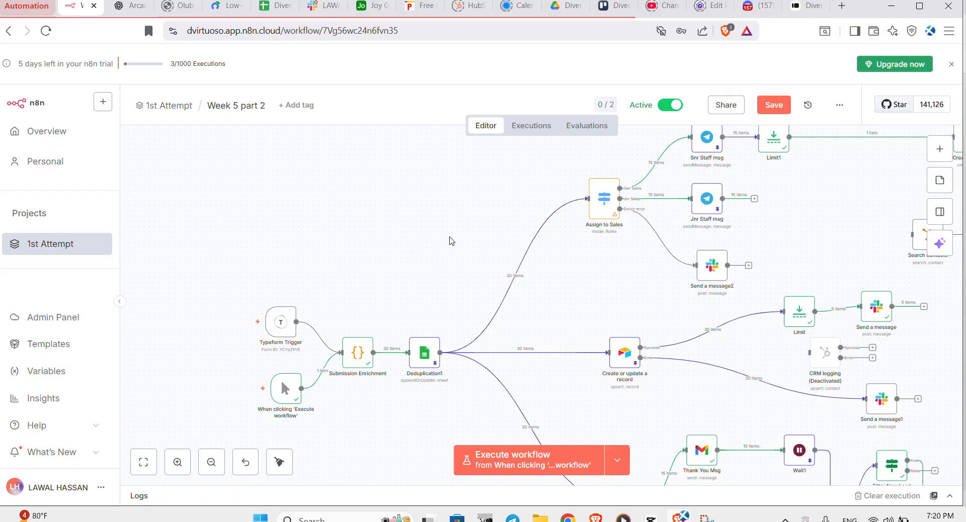
pyautogui.moveTo(270, 339)
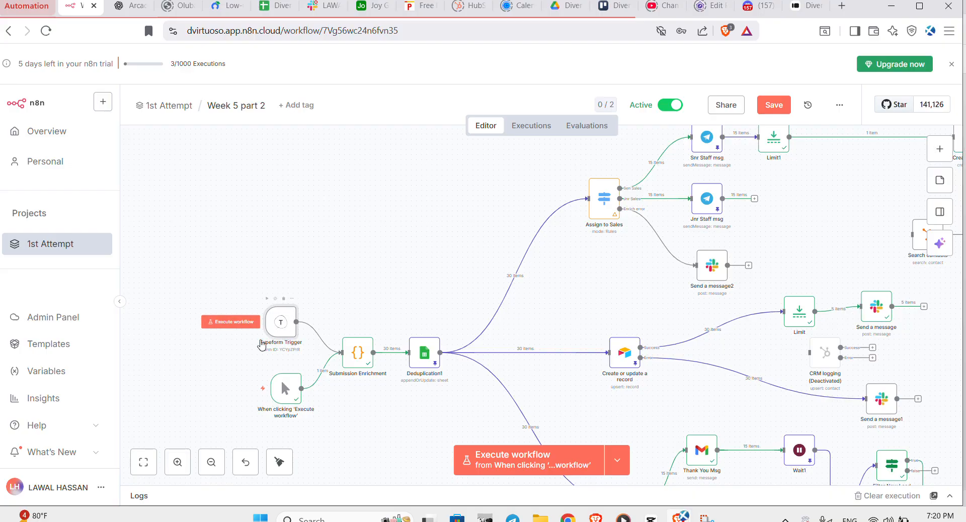
pyautogui.moveTo(283, 390)
pyautogui.hscroll(3, 374, 299)
pyautogui.scroll(-3, 375, 299)
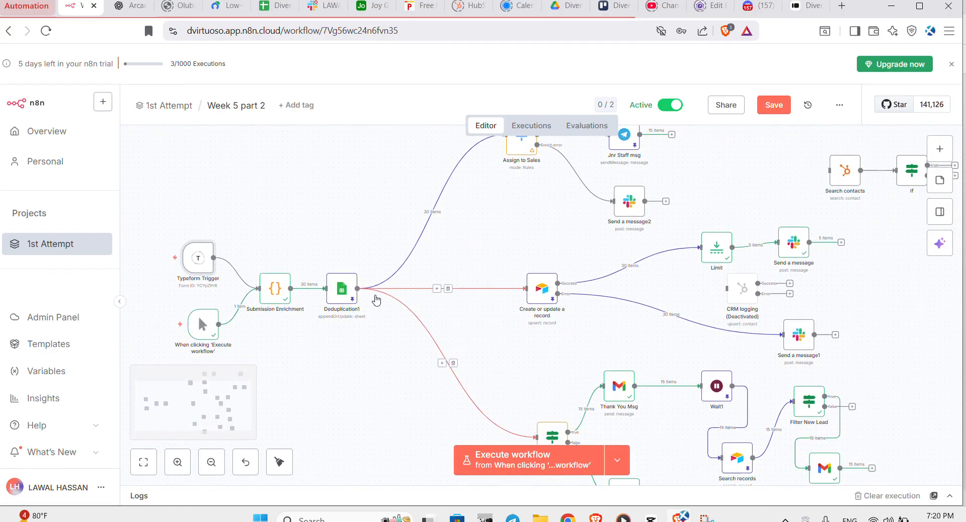
pyautogui.scroll(3, 294, 231)
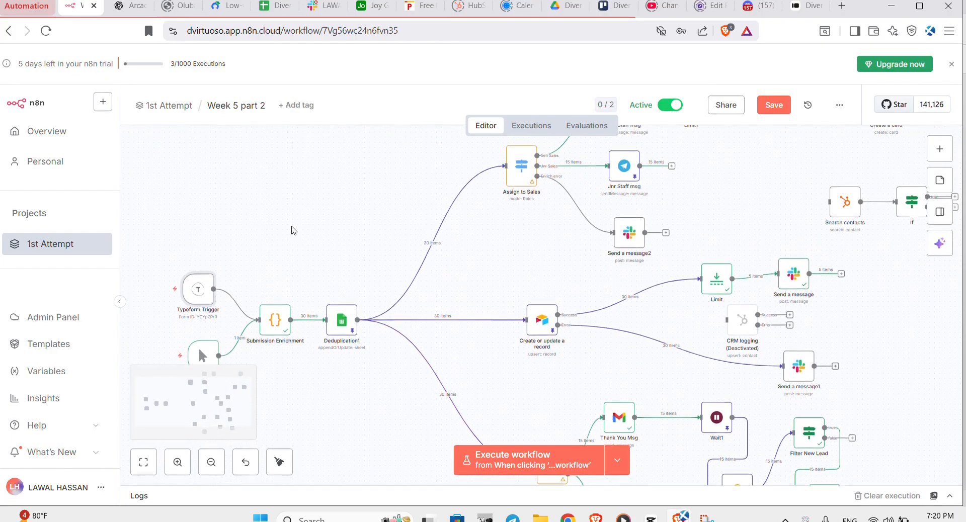
pyautogui.hscroll(2, 294, 231)
pyautogui.scroll(1, 293, 230)
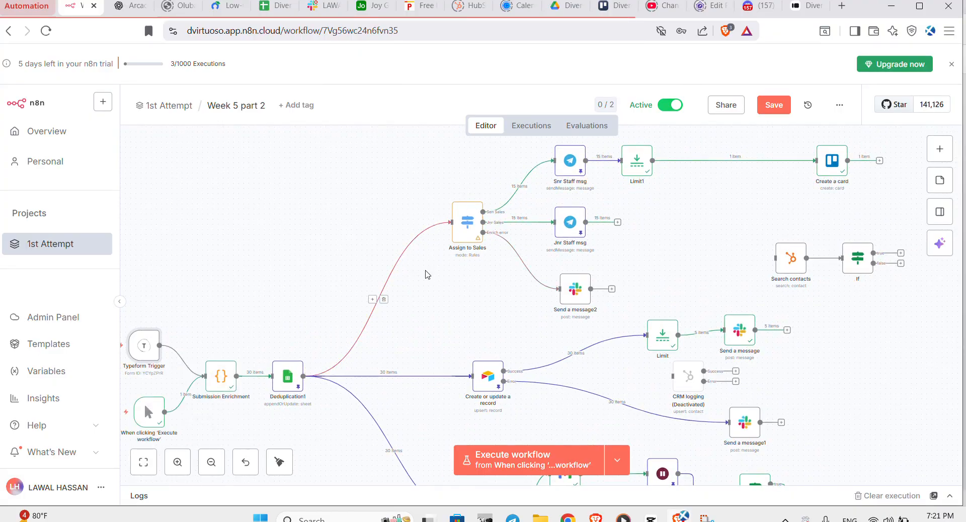
pyautogui.scroll(1, 462, 273)
pyautogui.hscroll(1, 463, 272)
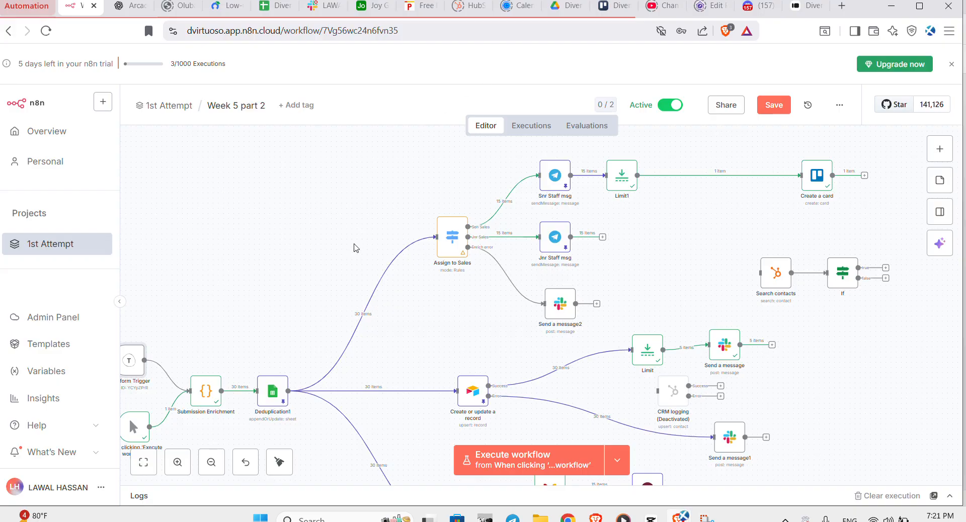
pyautogui.scroll(-2, 224, 334)
pyautogui.scroll(-2, 243, 297)
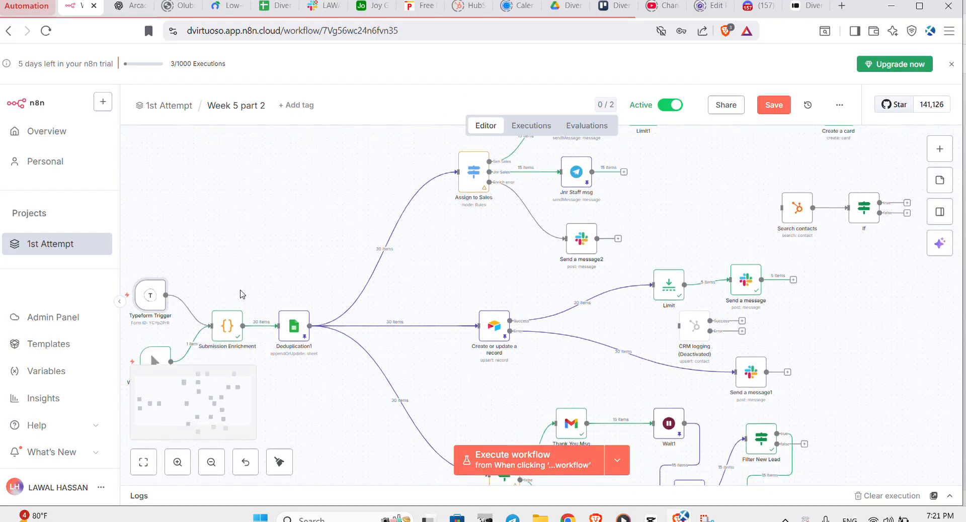
pyautogui.hscroll(1, 255, 270)
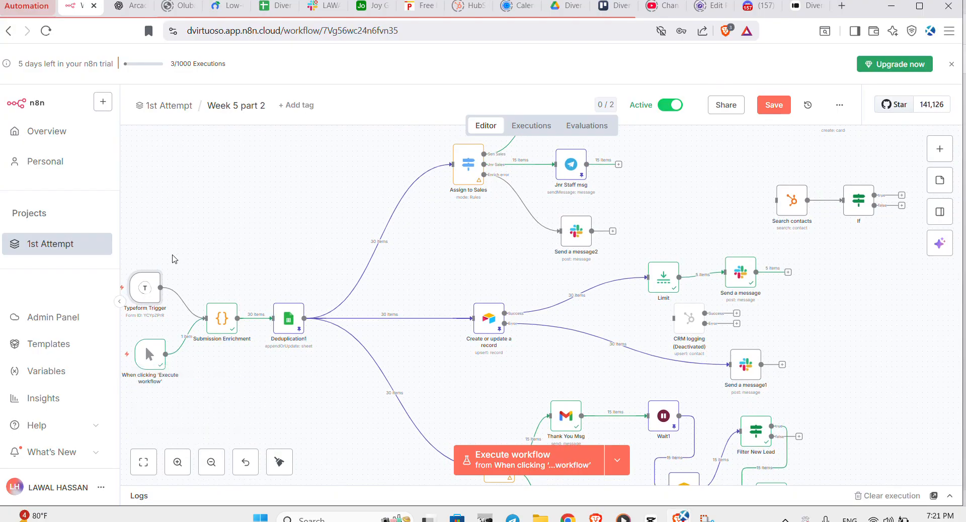
# - Recheck the Typeform form's fields and compare them with the workflow's Typeform Trigger and manual trigger
pyautogui.click(807, 6)
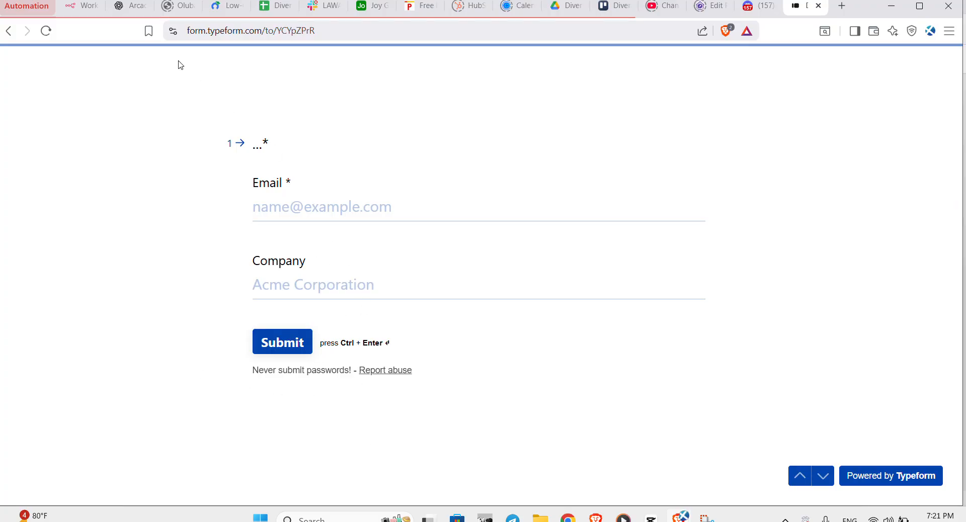
pyautogui.click(86, 7)
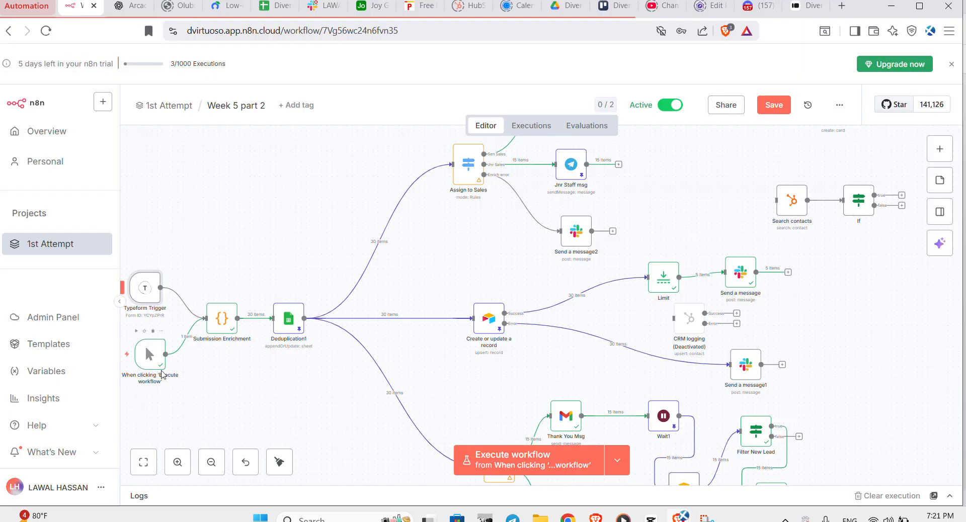
pyautogui.scroll(1, 312, 295)
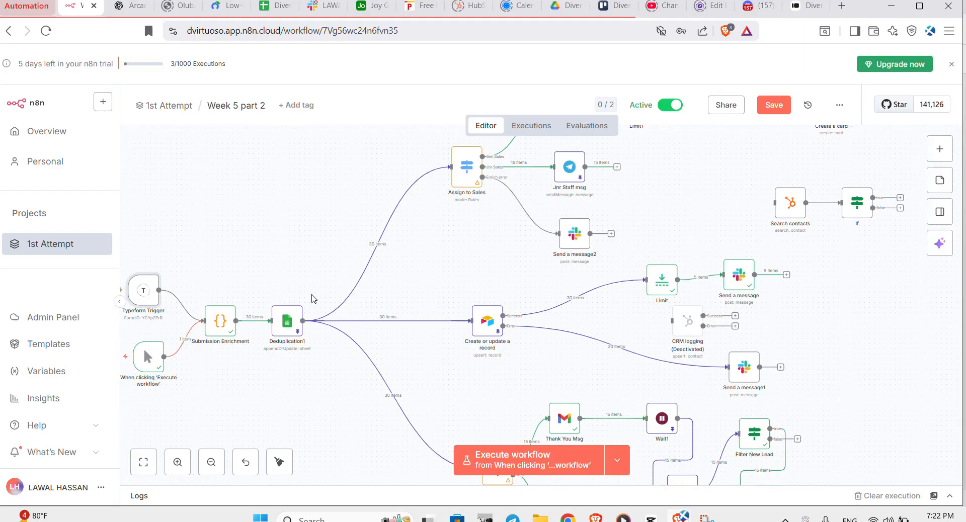
pyautogui.scroll(2, 313, 297)
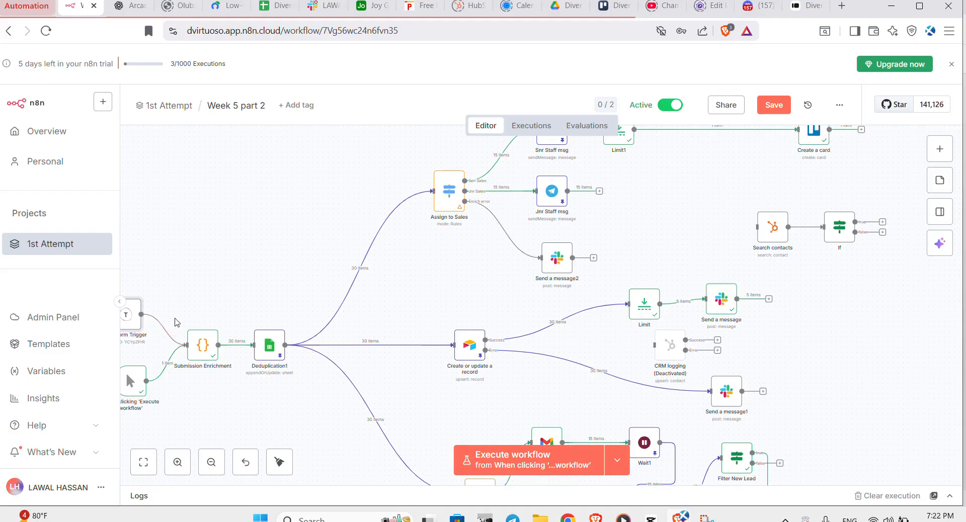
# - Examine the path from Submission Enrichment and Deduplication1 to the Assign to Sales node and its three outputs
pyautogui.moveTo(204, 352)
pyautogui.scroll(2, 283, 292)
pyautogui.hscroll(2, 283, 292)
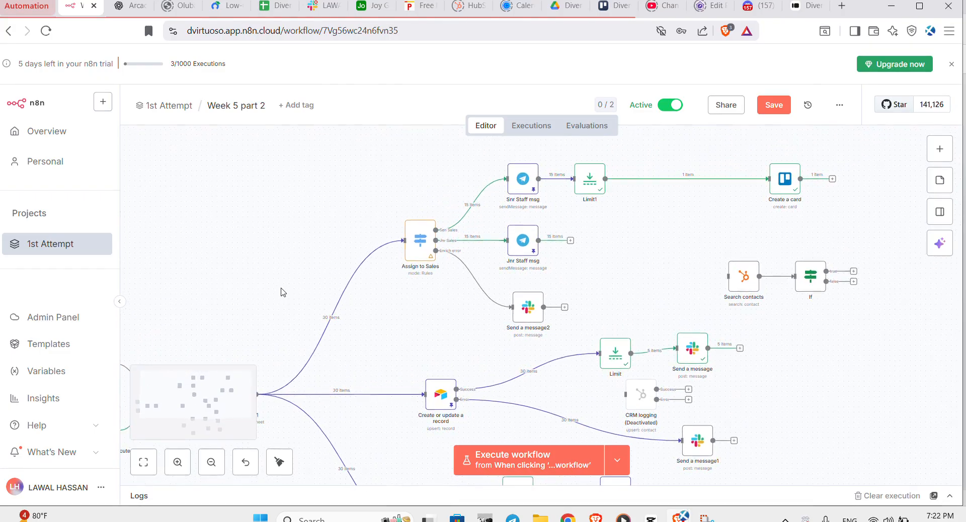
pyautogui.hscroll(-1, 274, 284)
pyautogui.scroll(1, 274, 284)
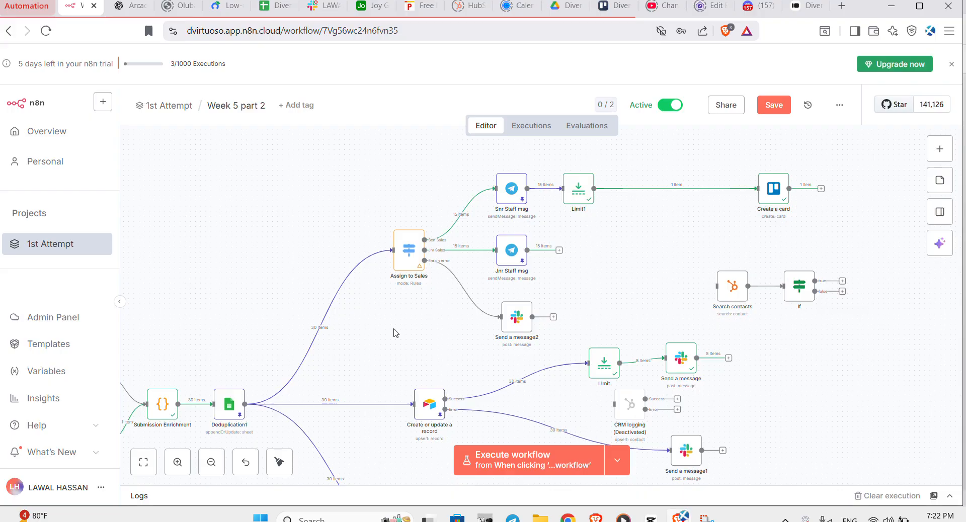
pyautogui.scroll(2, 427, 317)
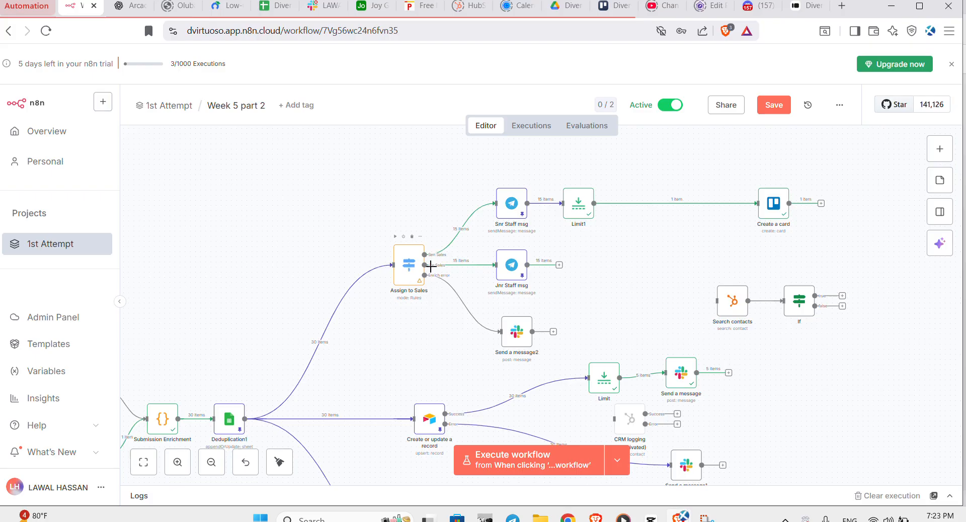
# - Inspect the Snr Staff msg node's Telegram message parameters and output, and return to the canvas
pyautogui.moveTo(456, 271)
pyautogui.click(510, 204)
pyautogui.doubleClick(511, 205)
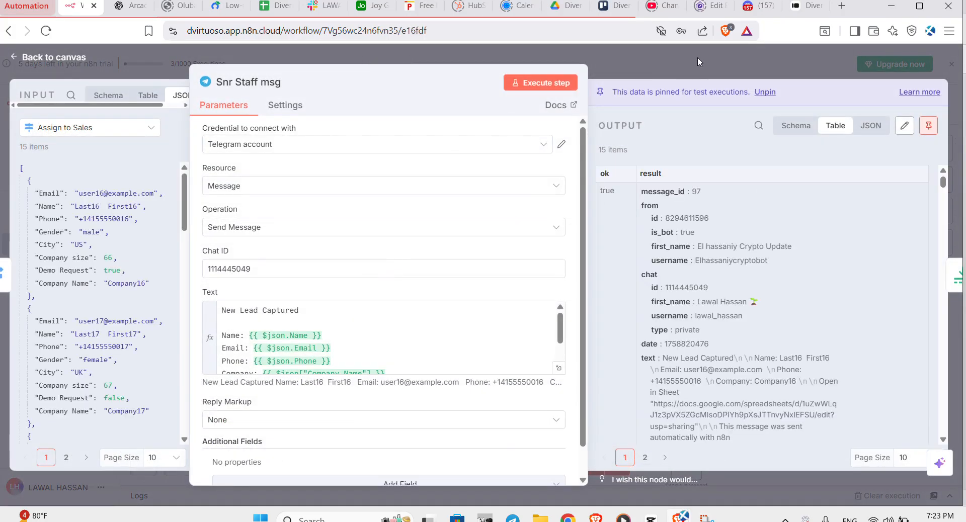
pyautogui.click(697, 56)
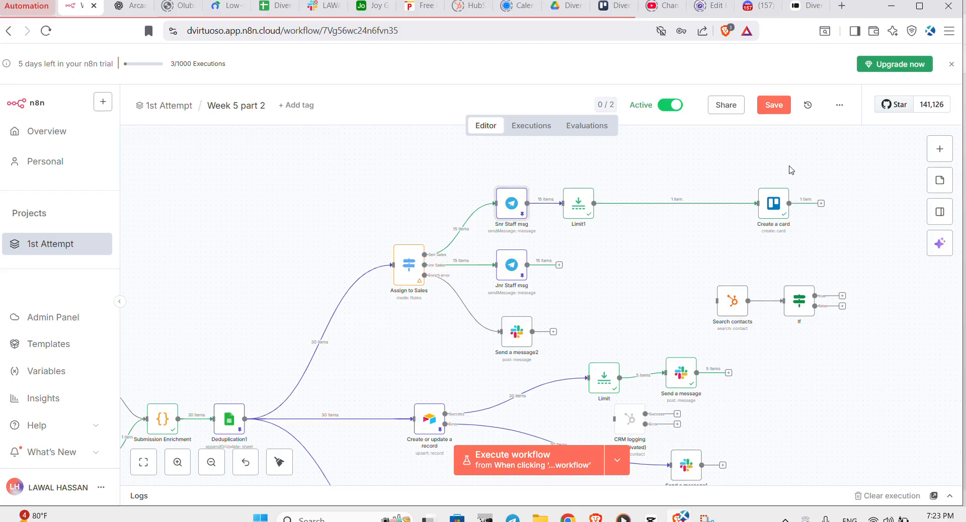
# - Examine how Assign to Sales routes leads from the triggers to Snr Staff msg, Jnr Staff msg and the Send a message2 error notification
pyautogui.scroll(-3, 705, 248)
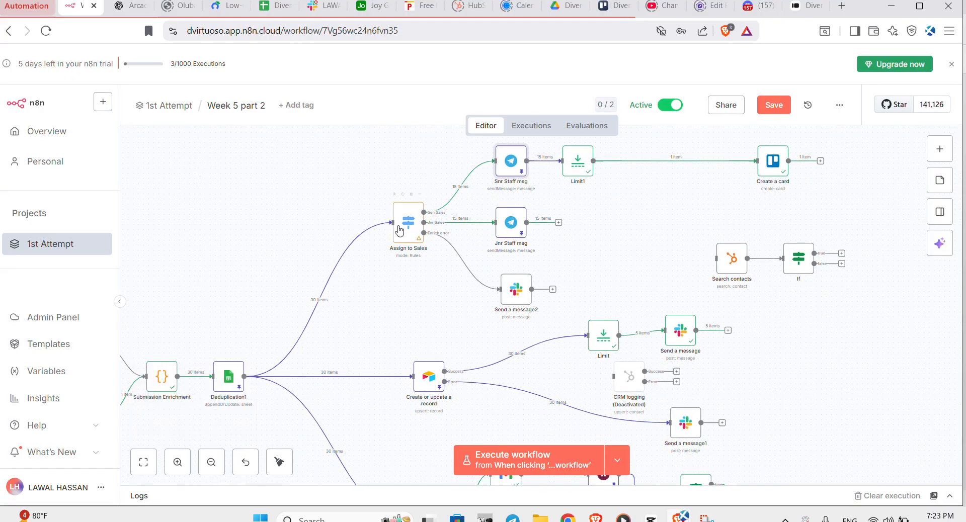
pyautogui.hscroll(-2, 410, 256)
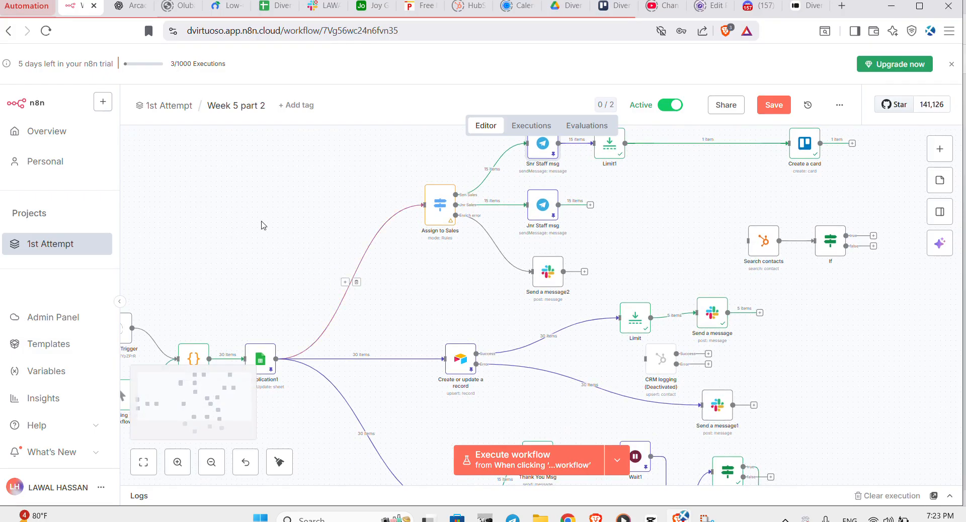
pyautogui.hscroll(-4, 261, 222)
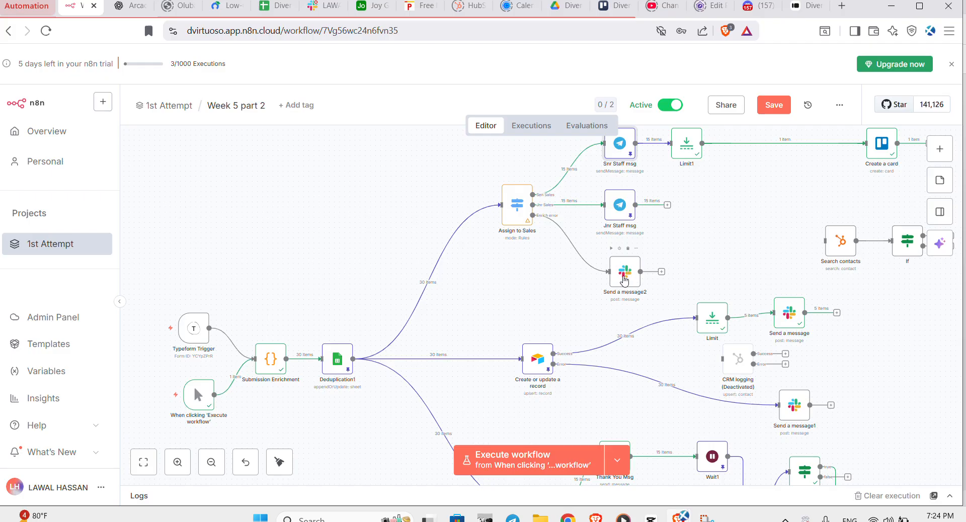
pyautogui.scroll(-4, 624, 280)
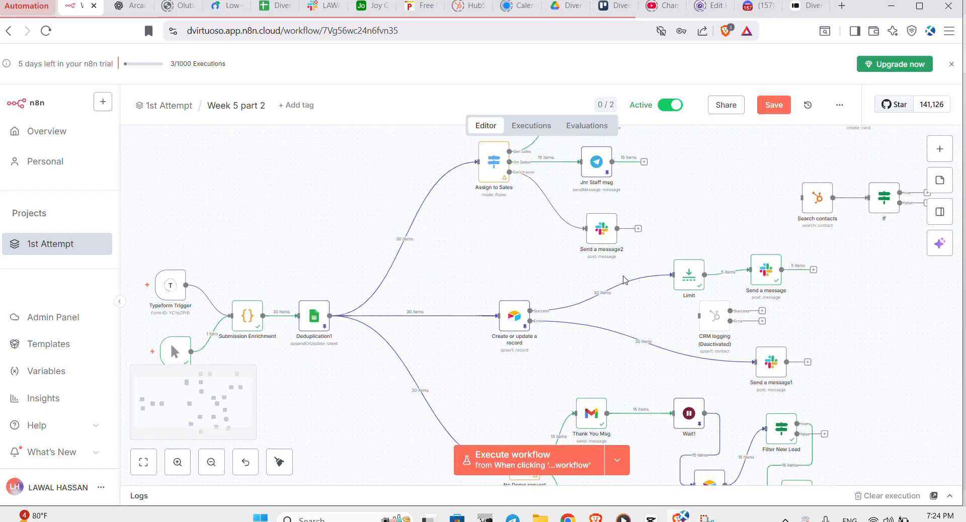
pyautogui.scroll(2, 624, 280)
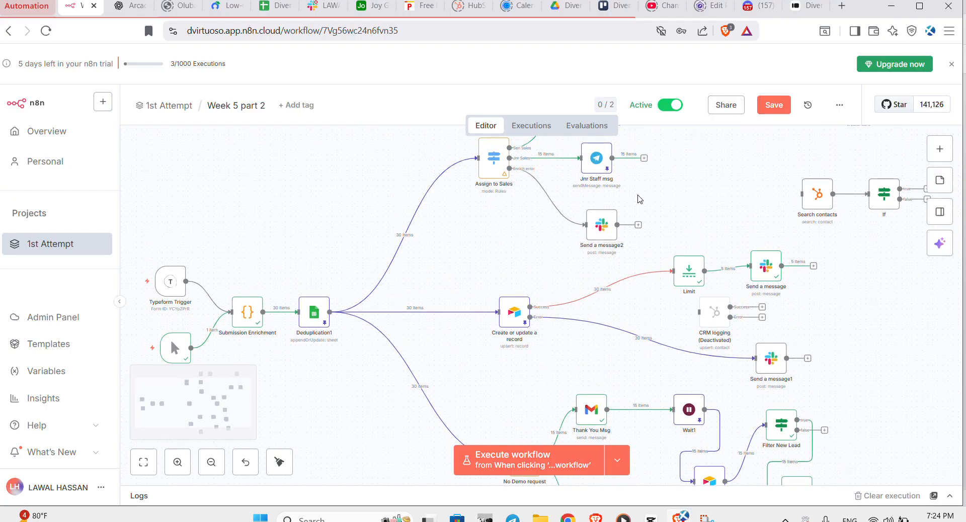
pyautogui.scroll(2, 637, 194)
pyautogui.scroll(1, 639, 197)
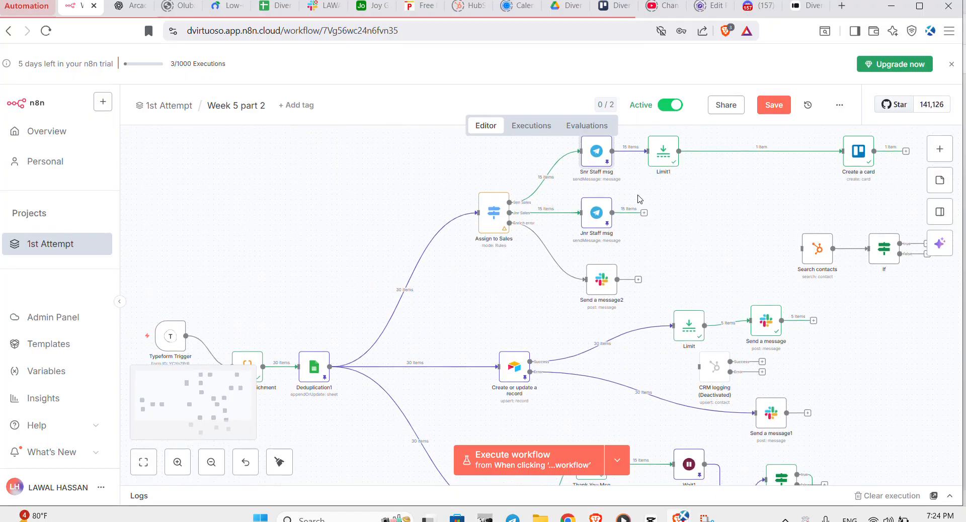
pyautogui.hscroll(-4, 453, 210)
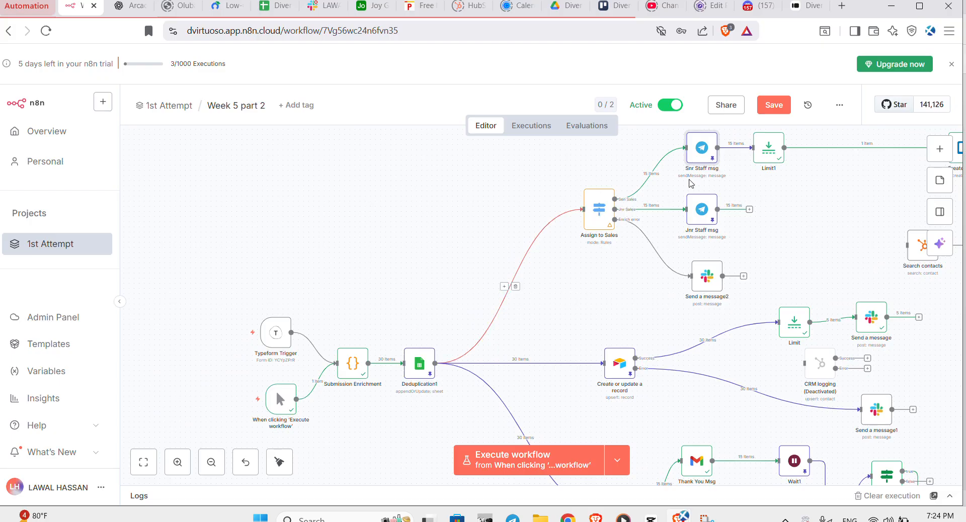
pyautogui.hscroll(3, 639, 240)
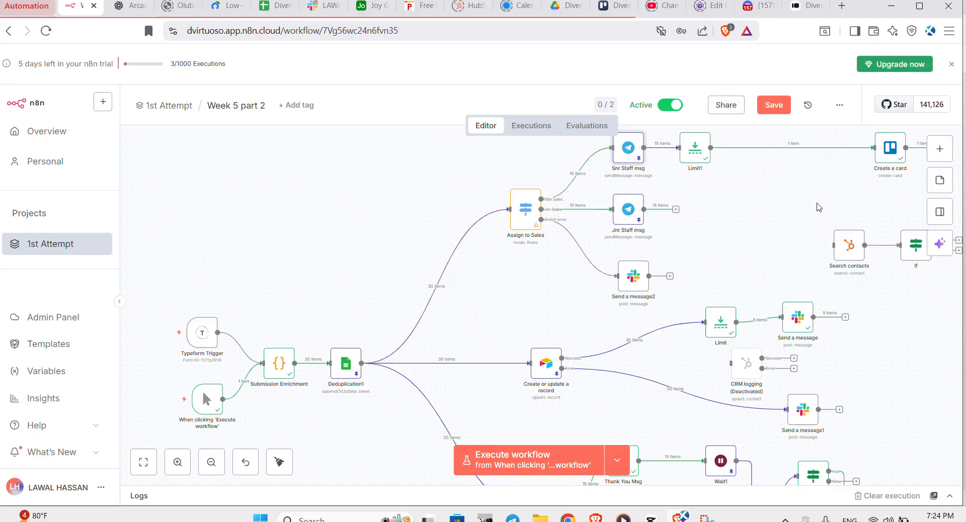
# - Examine the Create or update a record branch's Slack messages and the No Demo request branch through to Follow up msg
pyautogui.scroll(-3, 669, 222)
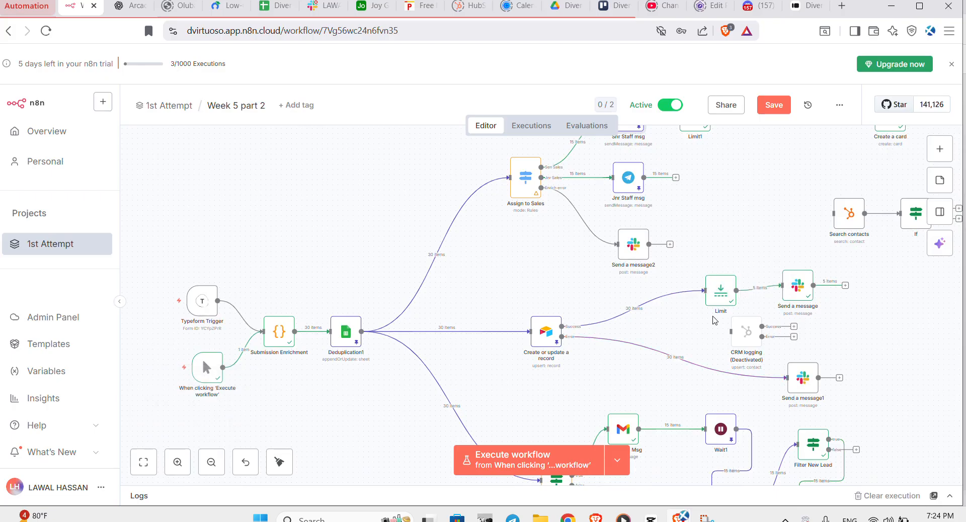
pyautogui.scroll(-2, 660, 370)
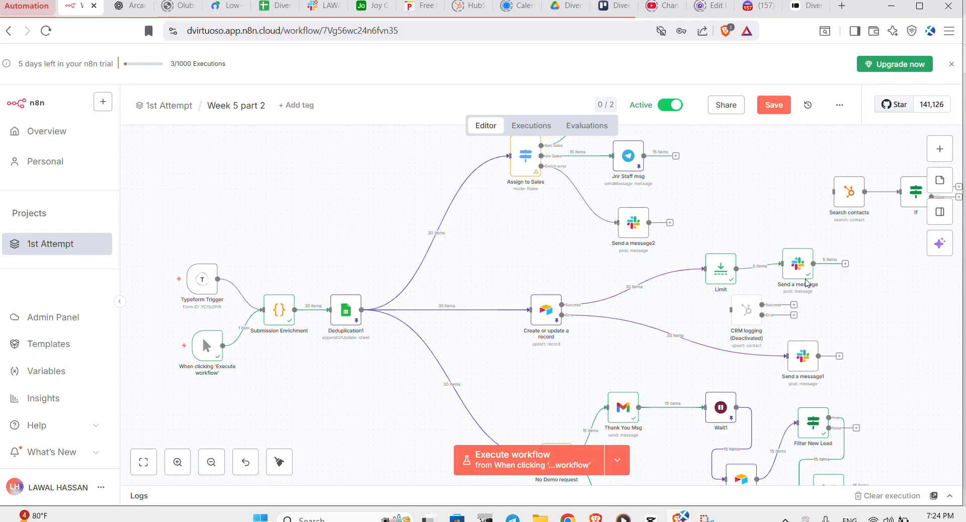
pyautogui.scroll(-2, 801, 270)
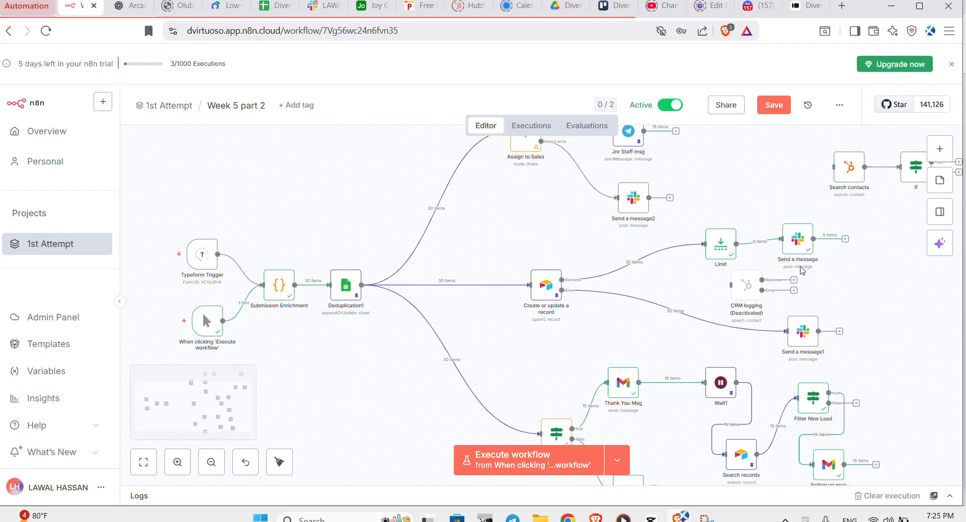
pyautogui.scroll(-3, 684, 327)
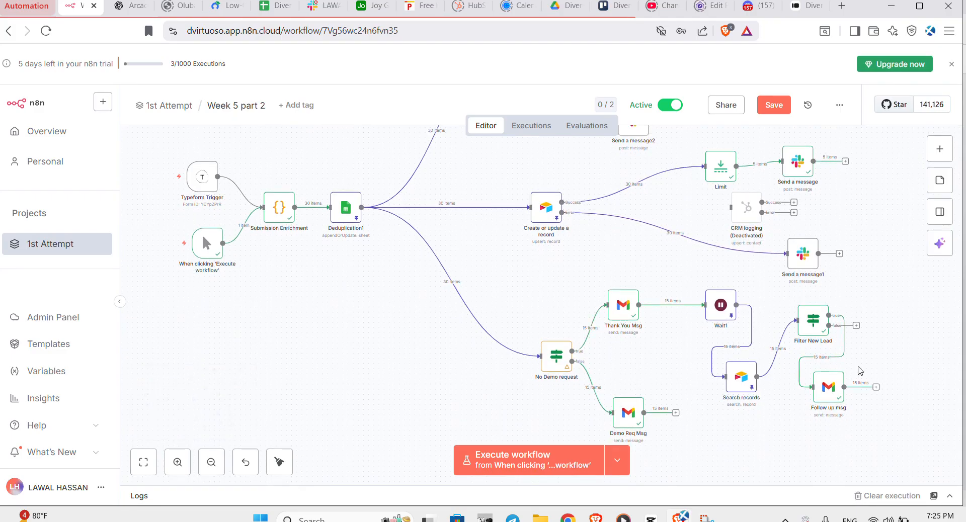
# - Review the Assign to Sales branch again, following the Snr Staff msg path through Limit1 to Create a card
pyautogui.scroll(5, 599, 264)
pyautogui.hscroll(-3, 598, 264)
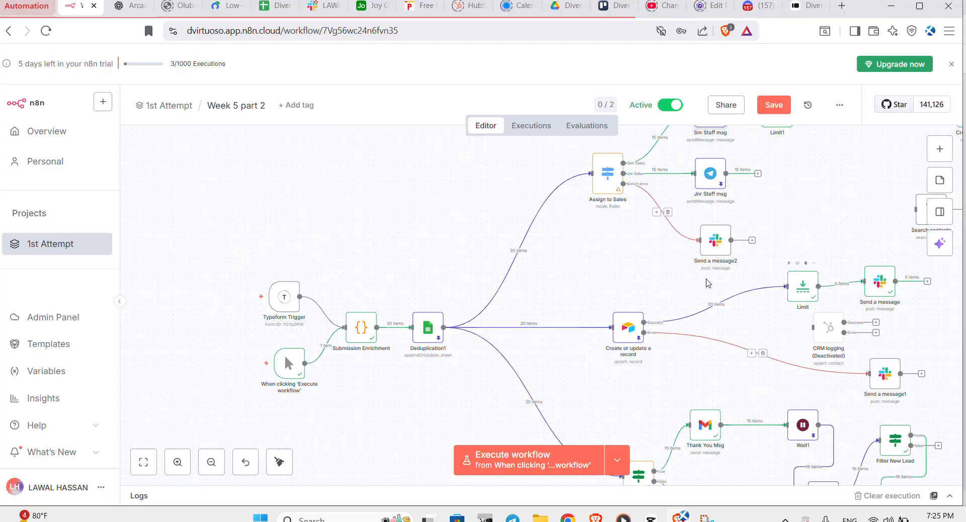
pyautogui.scroll(2, 673, 288)
pyautogui.scroll(1, 673, 288)
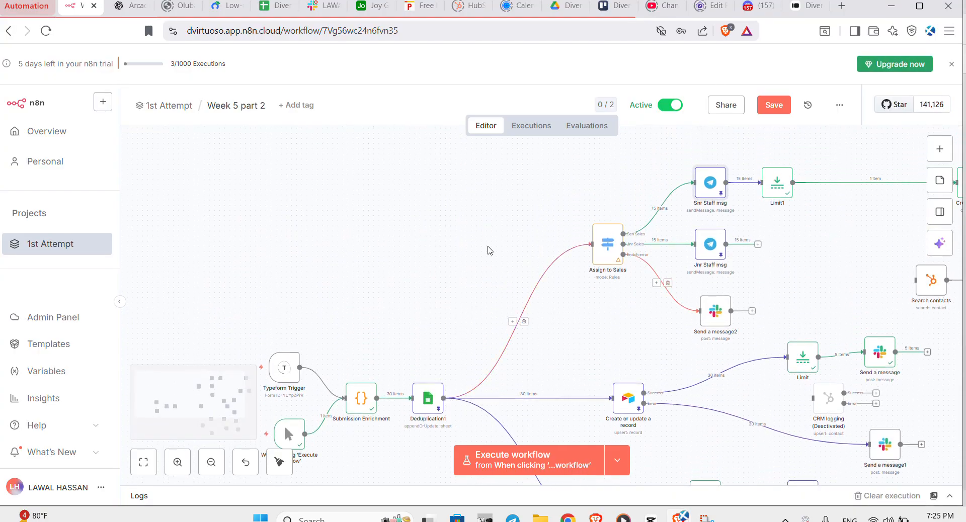
pyautogui.hscroll(4, 487, 250)
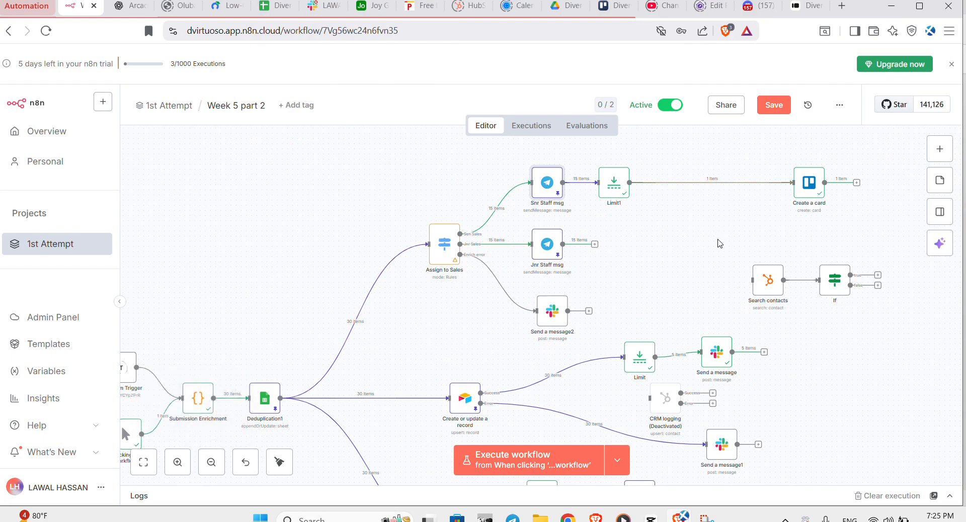
pyautogui.hscroll(-2, 708, 242)
pyautogui.scroll(-1, 708, 242)
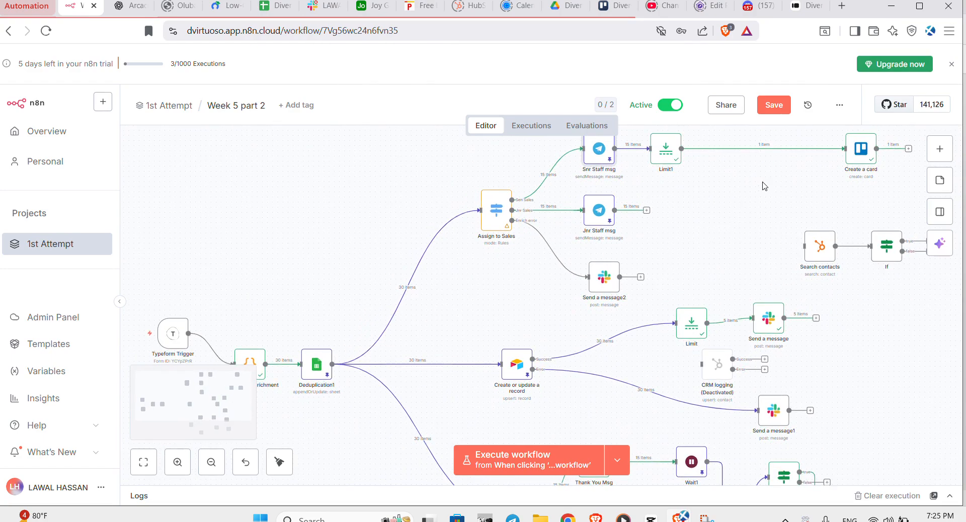
# - Move the deactivated CRM logging node to the right, out from between the Create or update a record node's two Slack branches
pyautogui.scroll(-2, 764, 186)
pyautogui.hscroll(-1, 764, 186)
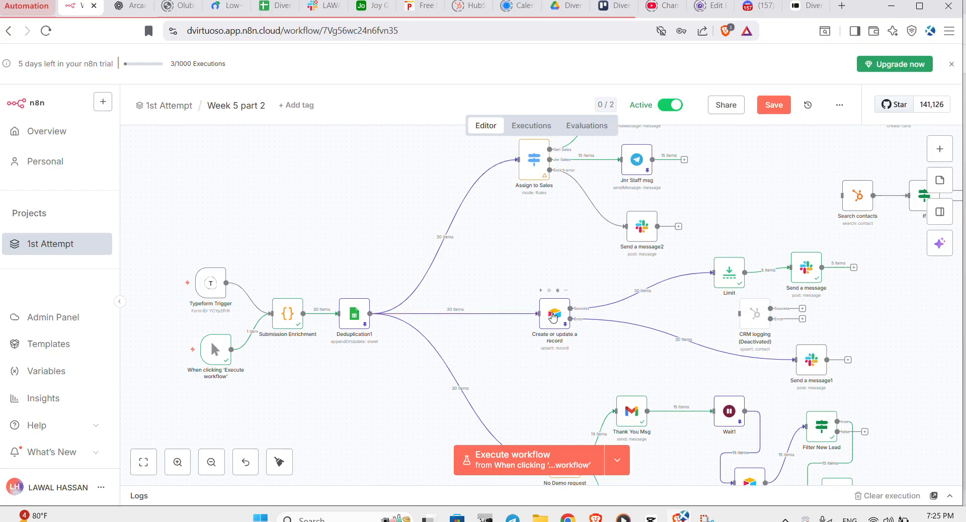
pyautogui.hscroll(2, 553, 316)
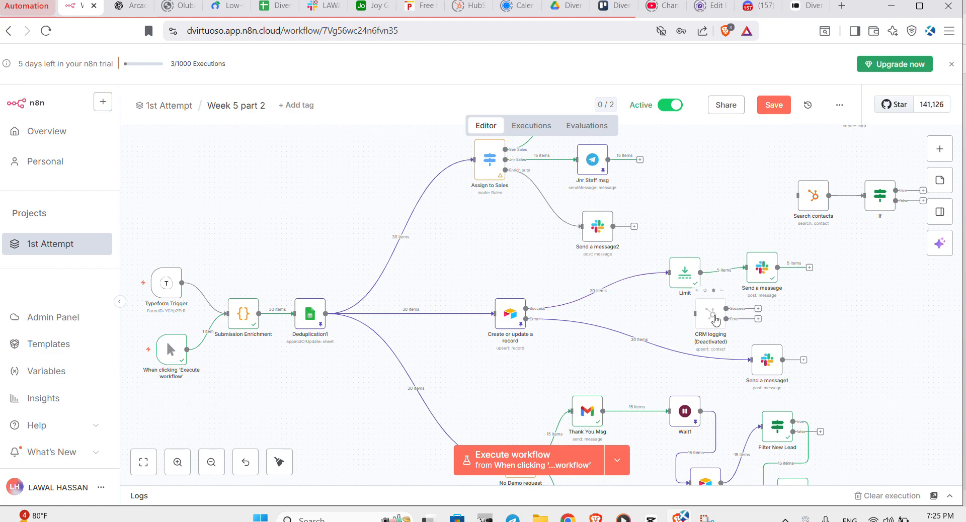
pyautogui.moveTo(715, 321); pyautogui.dragTo(838, 320)
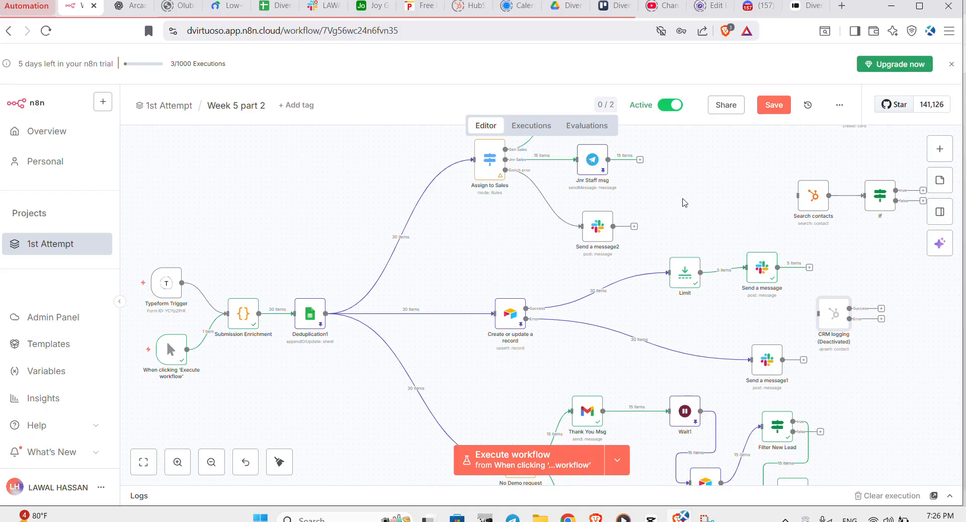
pyautogui.scroll(-1, 709, 197)
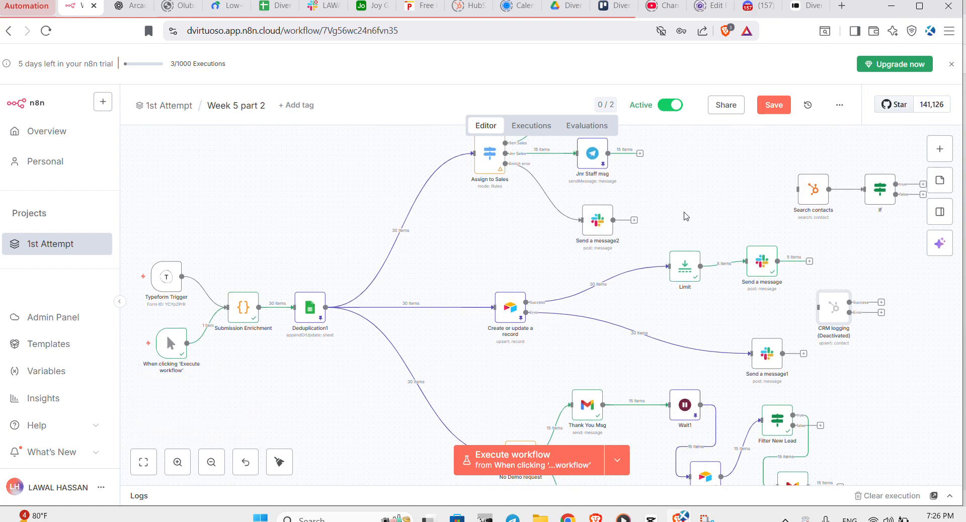
pyautogui.hscroll(-2, 681, 213)
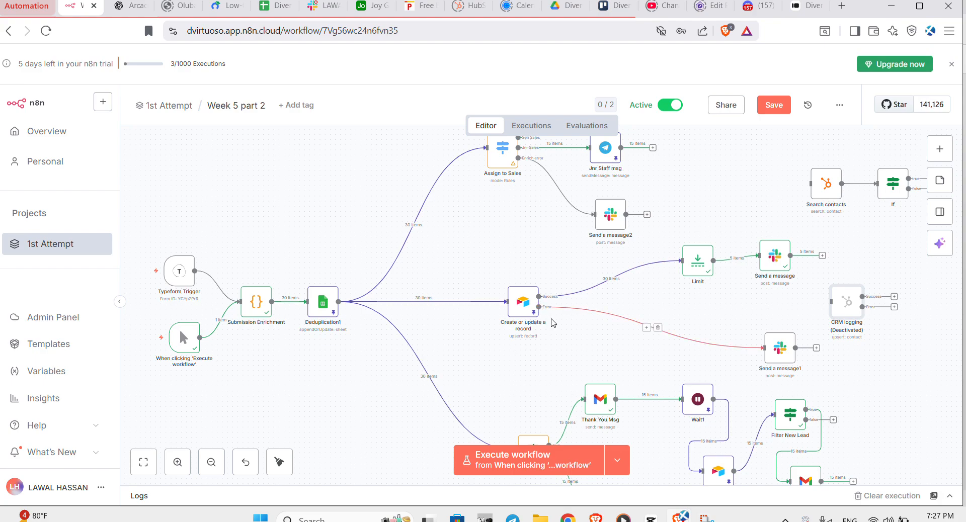
# - Examine up close the Create or update a record node's Success path to Send a message and Error path to Send a message1
pyautogui.click(179, 463)
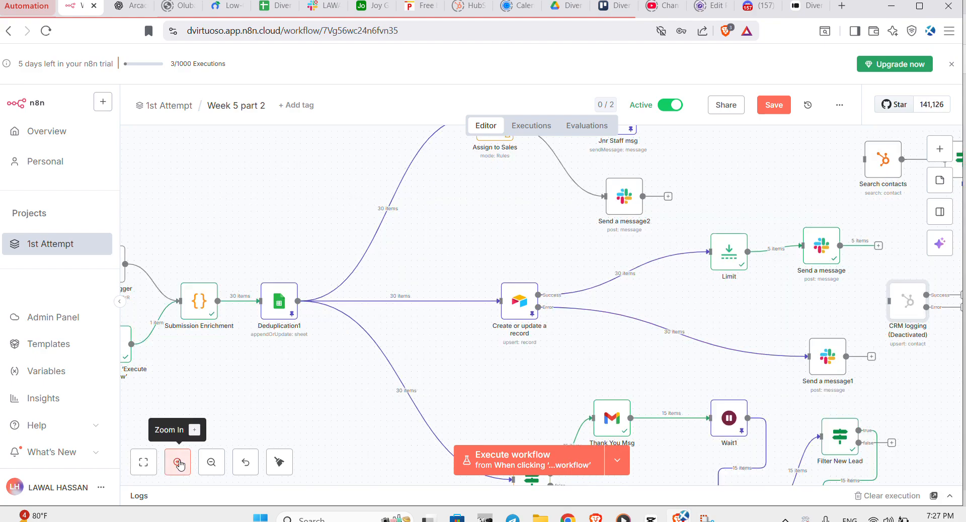
pyautogui.click(178, 463)
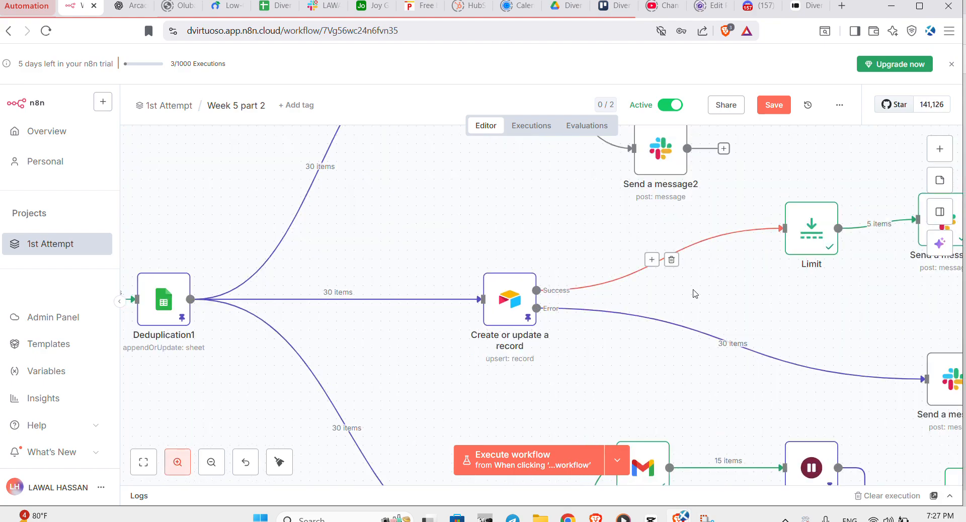
pyautogui.hscroll(2, 577, 282)
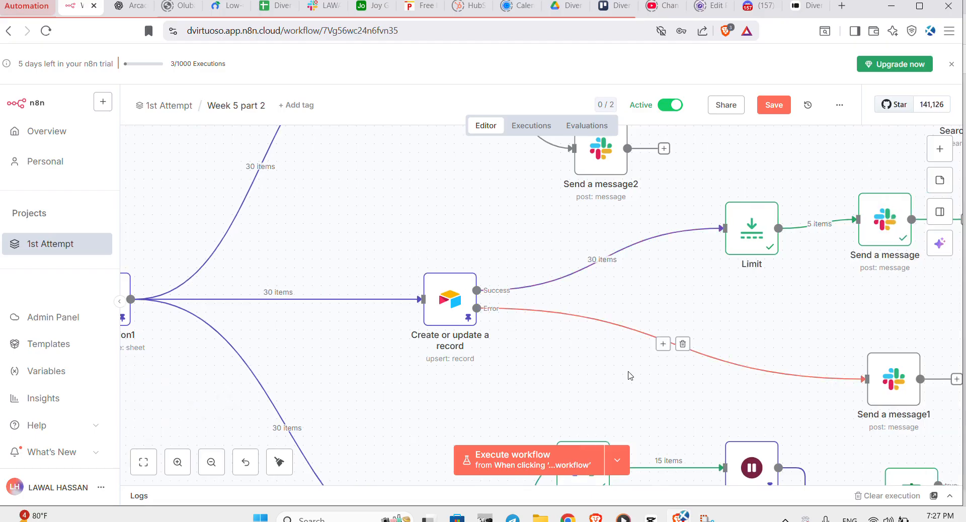
pyautogui.hscroll(2, 583, 347)
pyautogui.scroll(-1, 583, 347)
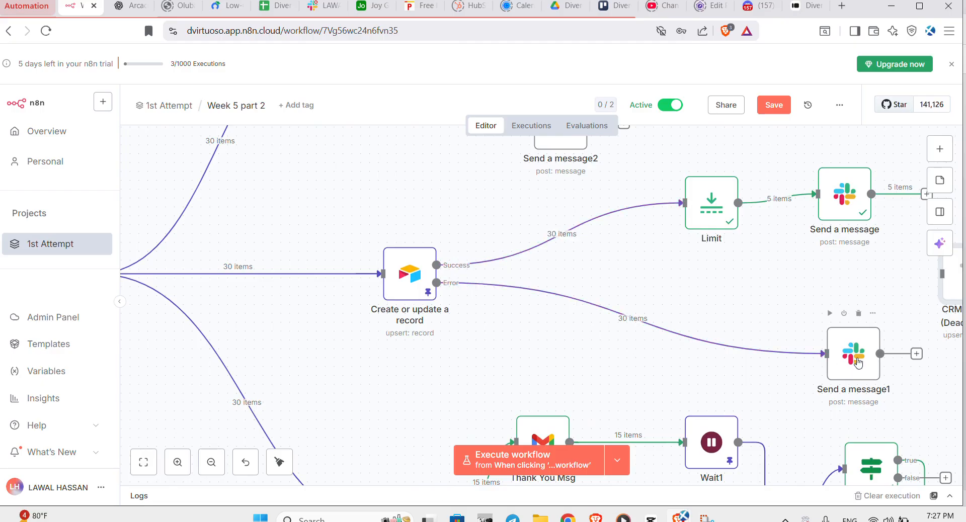
pyautogui.scroll(-1, 785, 392)
pyautogui.hscroll(-1, 785, 391)
pyautogui.scroll(-1, 785, 392)
pyautogui.hscroll(-1, 785, 391)
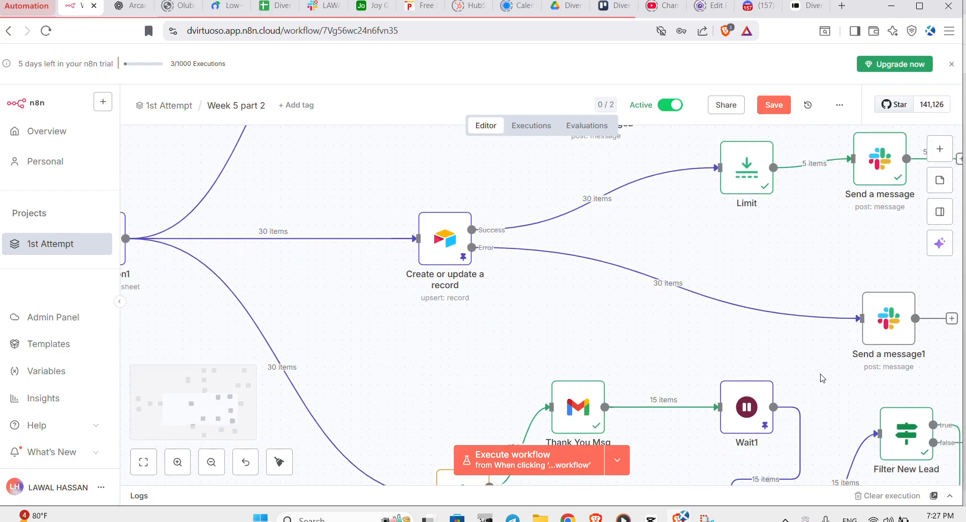
# - Examine the Create or update a record node's Error path to Send a message1 and its incoming connection from Deduplication1
pyautogui.moveTo(888, 331)
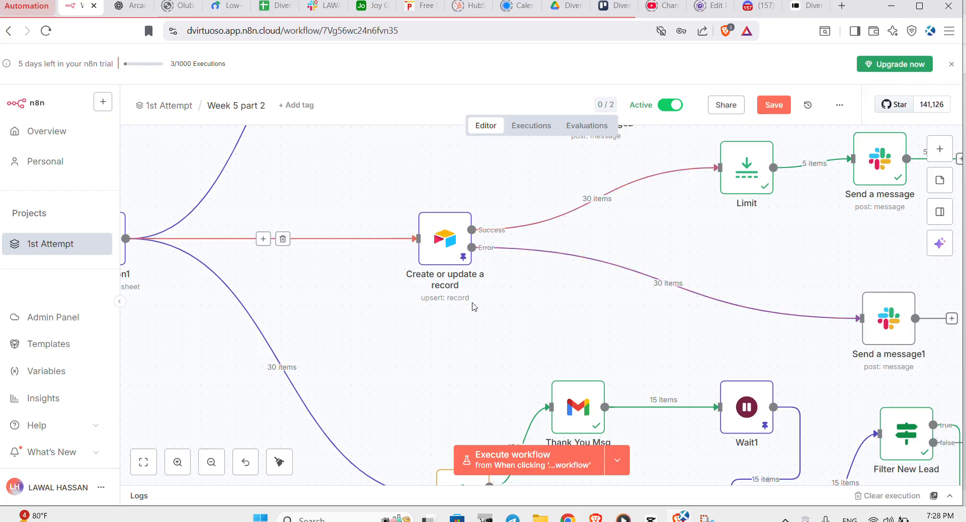
pyautogui.scroll(-1, 472, 303)
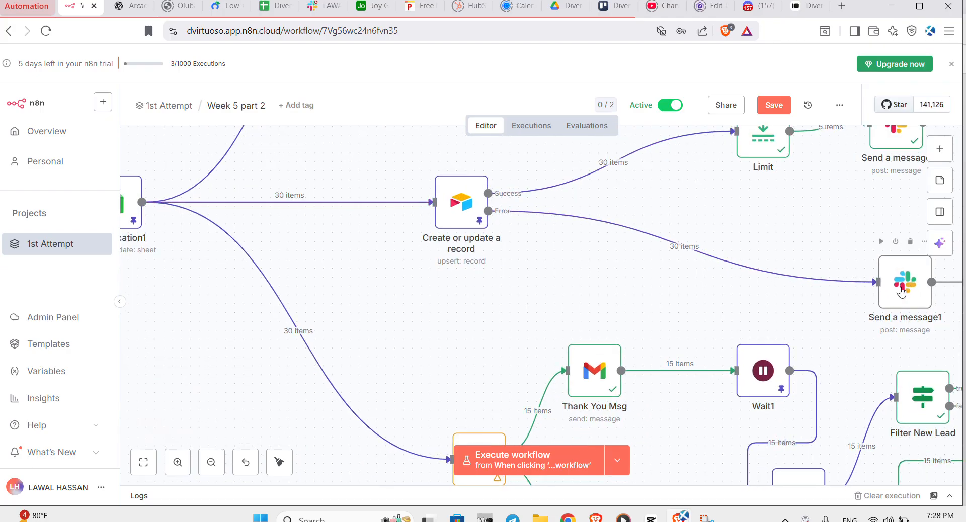
pyautogui.scroll(-2, 519, 303)
pyautogui.hscroll(-2, 519, 303)
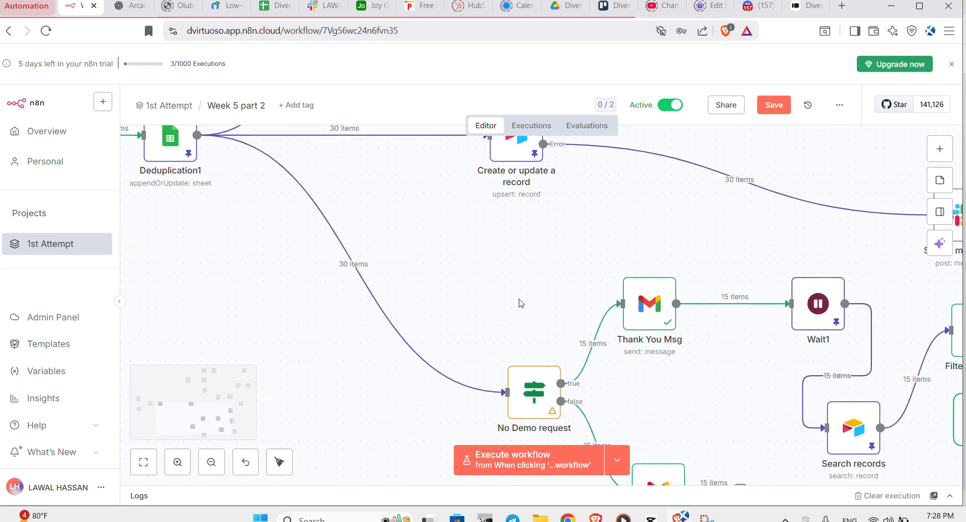
pyautogui.hscroll(-1, 520, 304)
pyautogui.scroll(1, 521, 304)
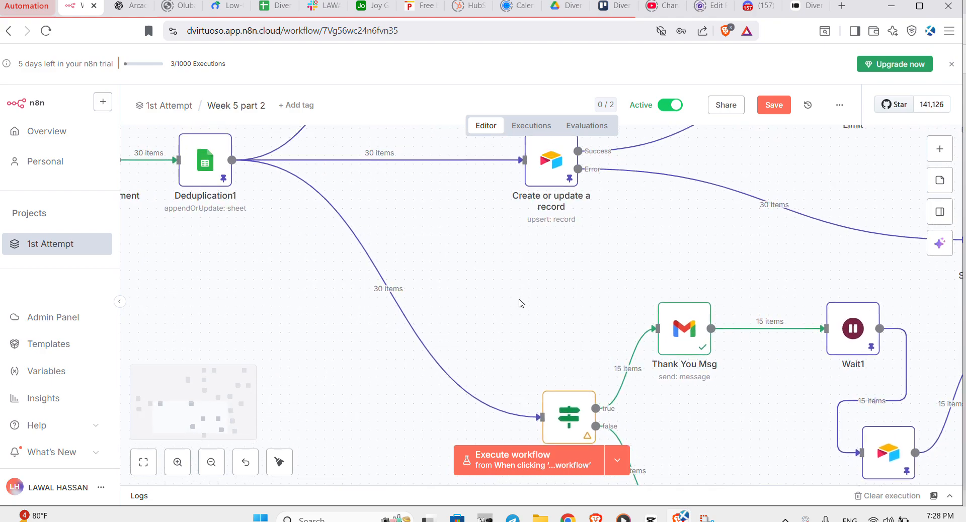
pyautogui.hscroll(2, 536, 242)
pyautogui.scroll(1, 536, 242)
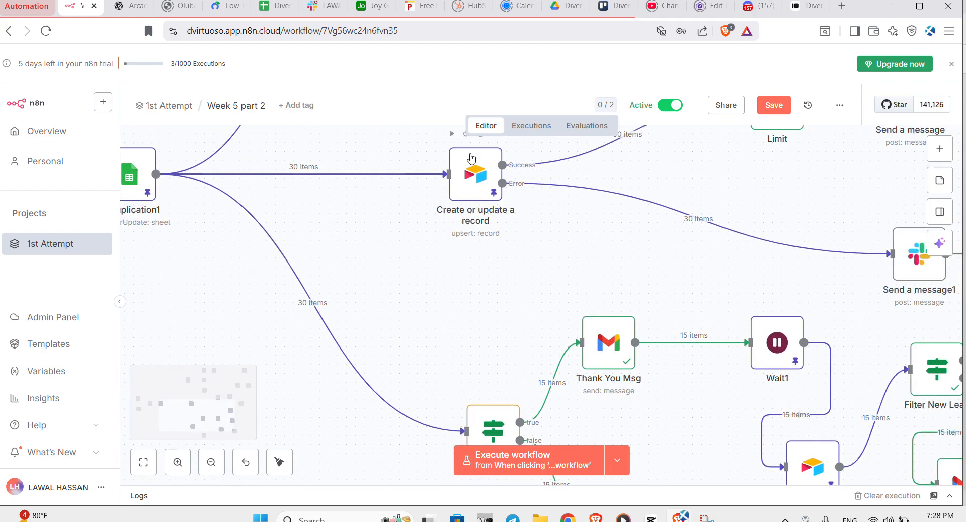
# - Examine the No Demo request branch, with its true path to Thank You Msg and false path to Demo Req Msg
pyautogui.scroll(-3, 562, 250)
pyautogui.hscroll(-3, 562, 250)
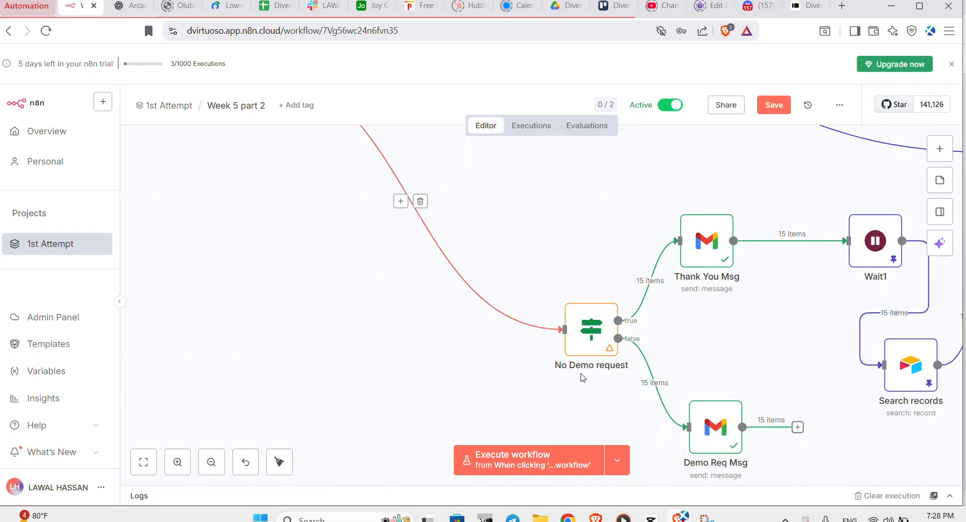
pyautogui.scroll(-1, 588, 345)
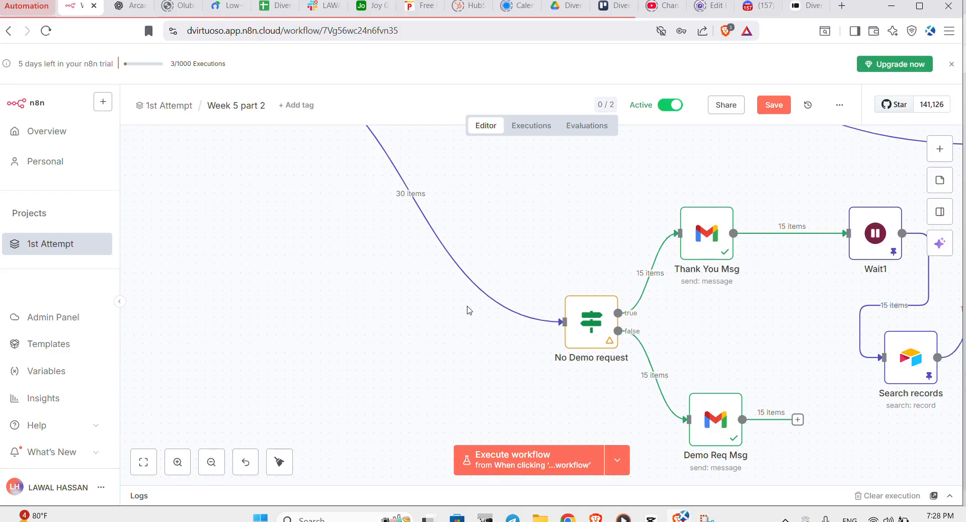
pyautogui.scroll(5, 468, 308)
pyautogui.hscroll(-4, 468, 308)
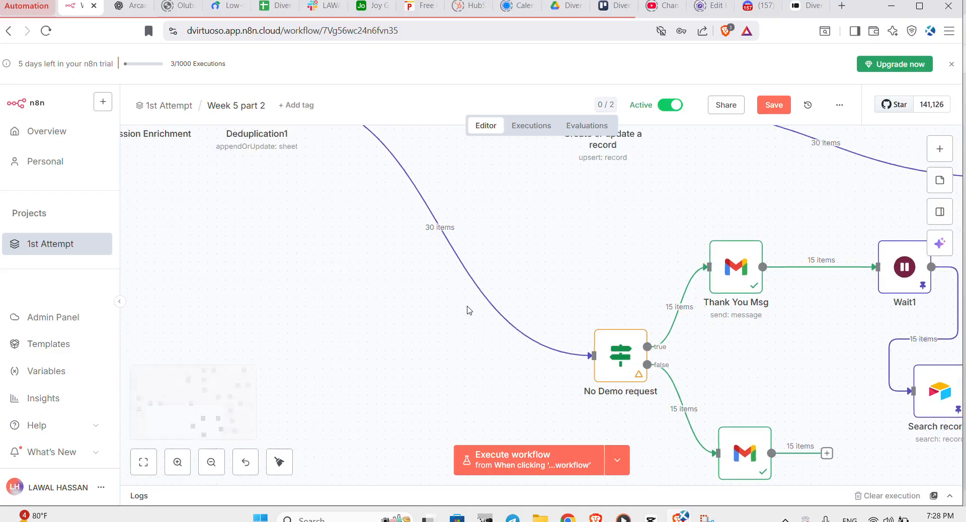
pyautogui.click(211, 462)
pyautogui.click(211, 462)
pyautogui.scroll(-3, 322, 455)
pyautogui.hscroll(4, 322, 455)
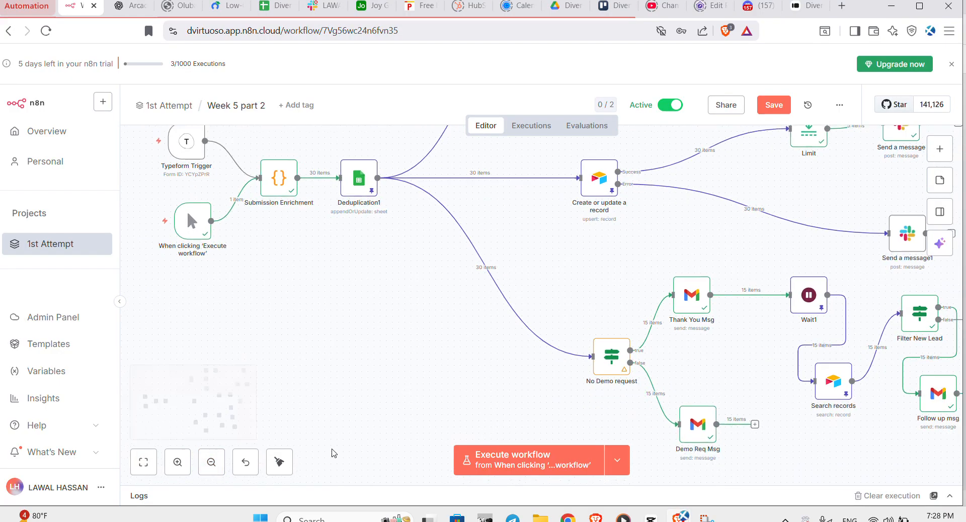
pyautogui.hscroll(2, 494, 376)
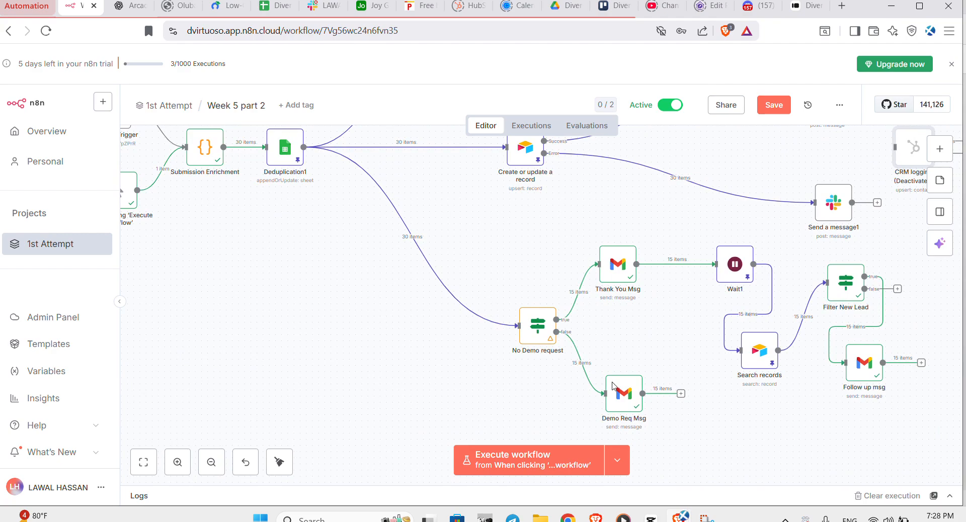
# - Trace the workflow from its two triggers through Submission Enrichment and Deduplication1 to the Demo Req Msg and Follow up msg emails
pyautogui.hscroll(-3, 216, 287)
pyautogui.scroll(2, 219, 290)
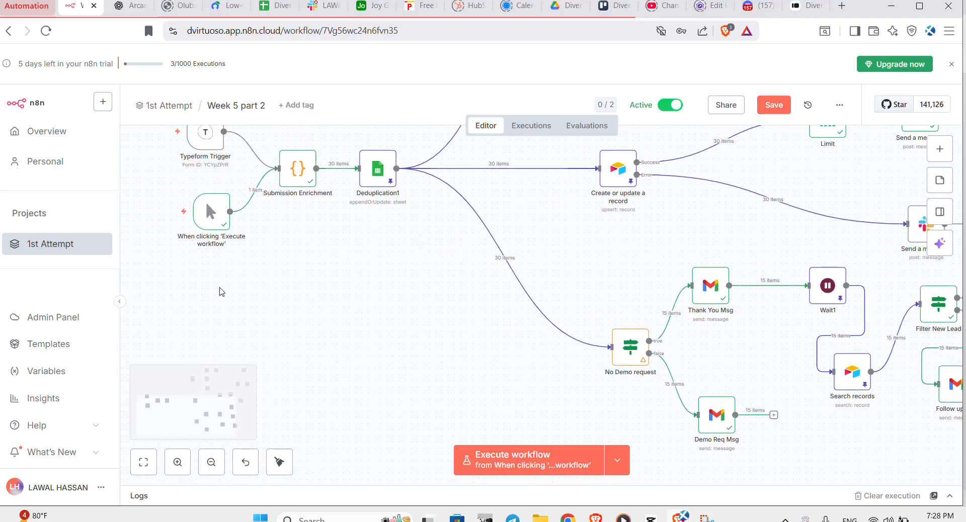
pyautogui.scroll(1, 222, 292)
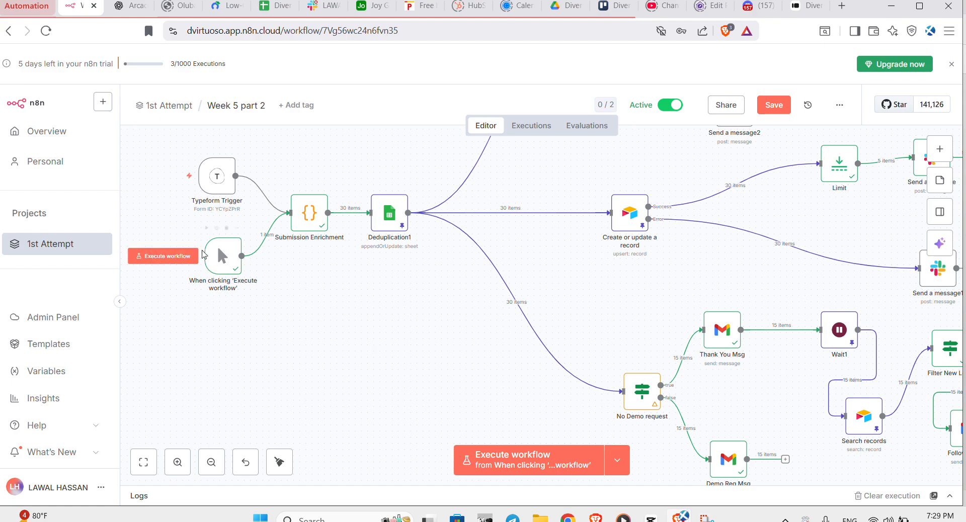
pyautogui.hscroll(1, 415, 369)
pyautogui.hscroll(3, 415, 369)
pyautogui.scroll(-1, 416, 369)
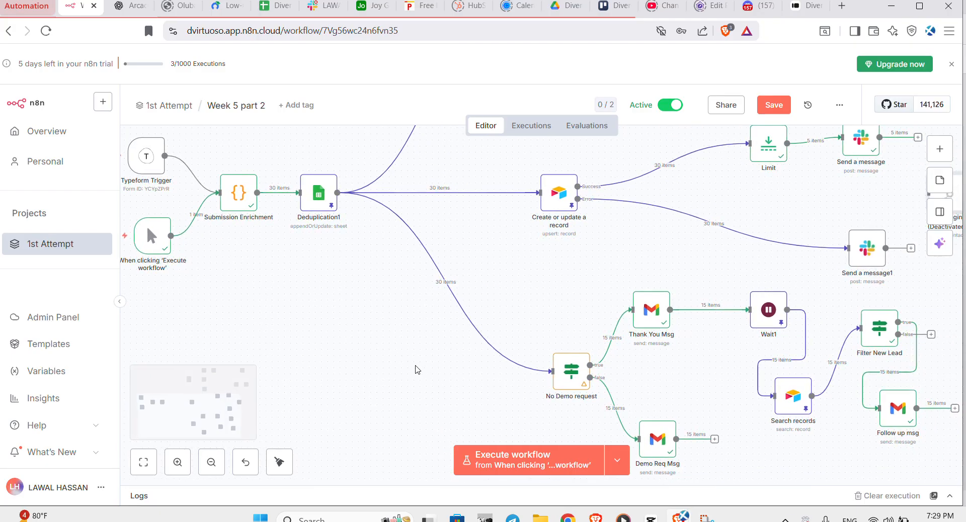
pyautogui.hscroll(3, 335, 332)
pyautogui.scroll(-1, 335, 332)
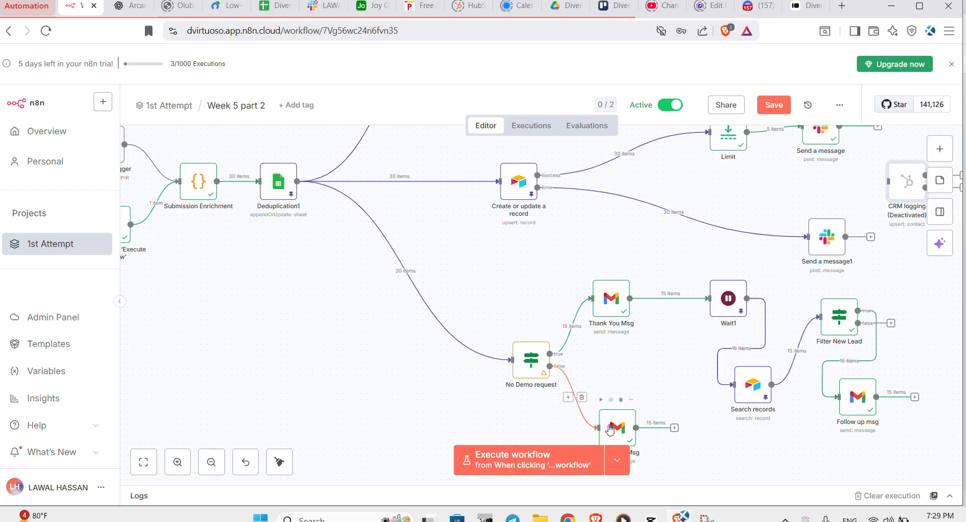
pyautogui.scroll(-1, 611, 430)
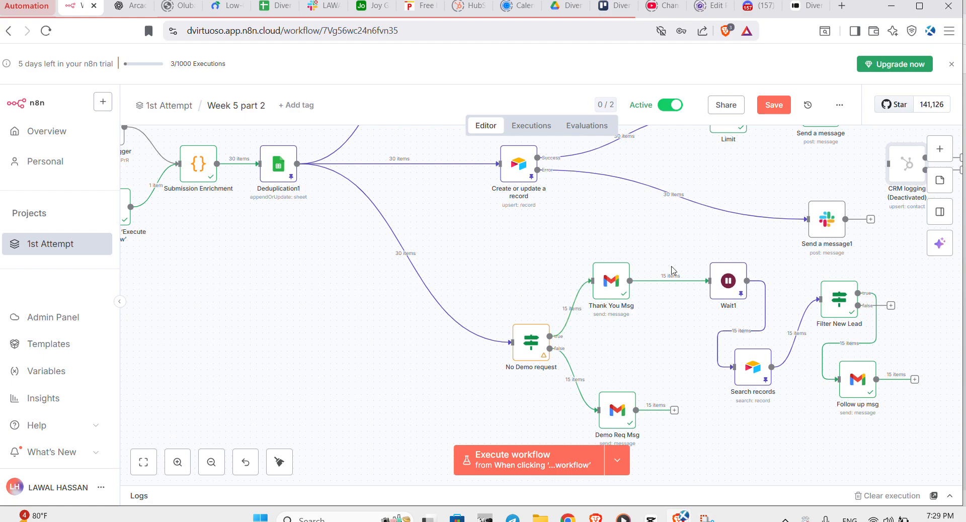
# - Switch to the Loubby AI course's Assessment 1 page and read the requirements from Deduplication through Reporting & Analytics
pyautogui.click(219, 5)
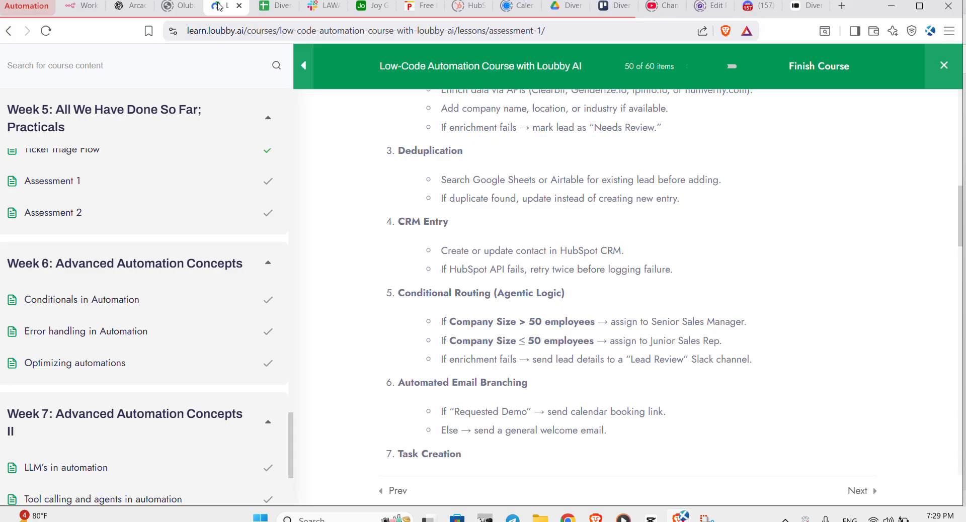
pyautogui.scroll(1, 448, 141)
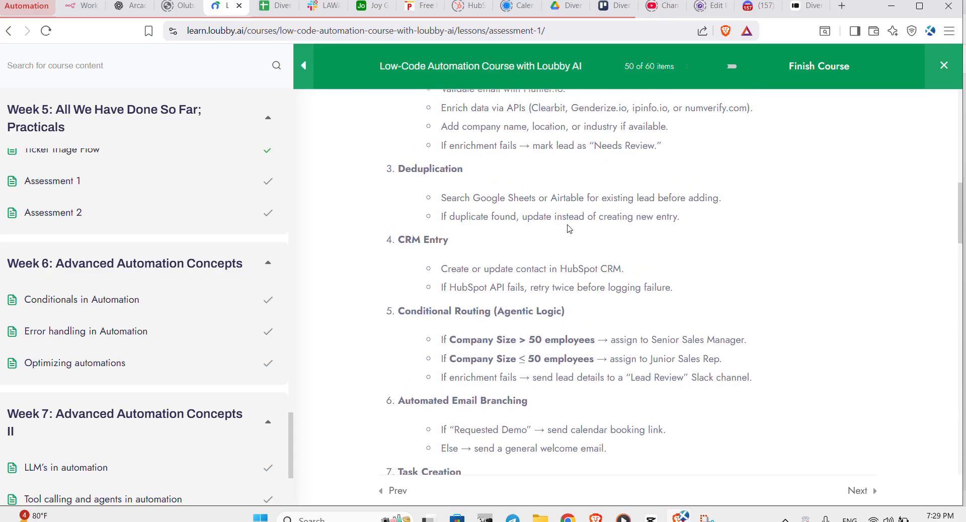
pyautogui.scroll(1, 543, 227)
pyautogui.scroll(-2, 524, 221)
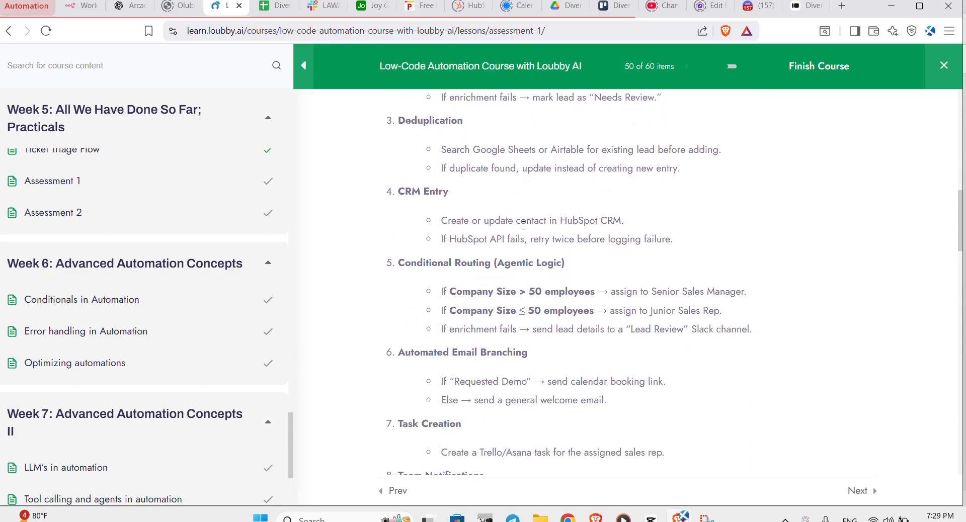
pyautogui.scroll(-2, 524, 225)
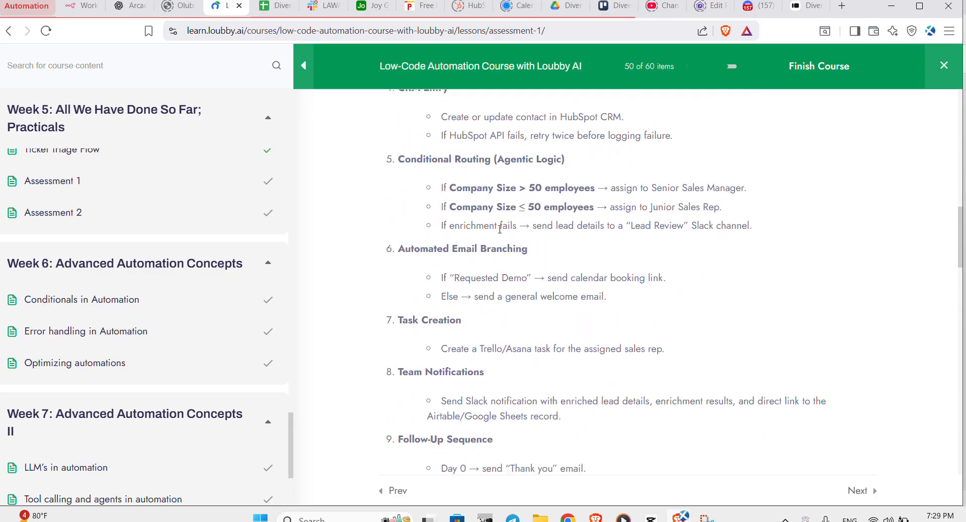
pyautogui.scroll(-2, 589, 307)
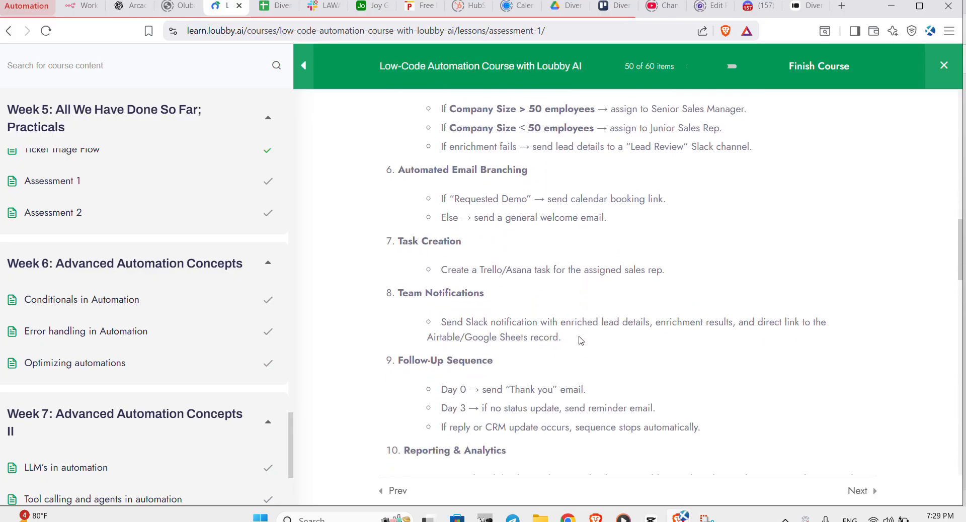
pyautogui.scroll(-2, 478, 344)
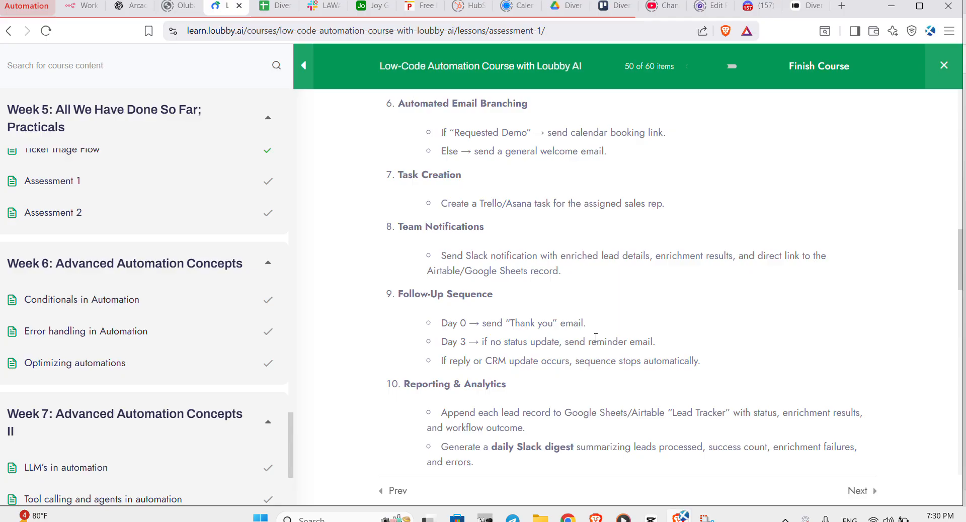
# - Compare the assessment's Follow-Up Sequence requirements with the n8n workflow's path from Thank You Msg to Follow up msg
pyautogui.click(87, 5)
pyautogui.hscroll(3, 651, 287)
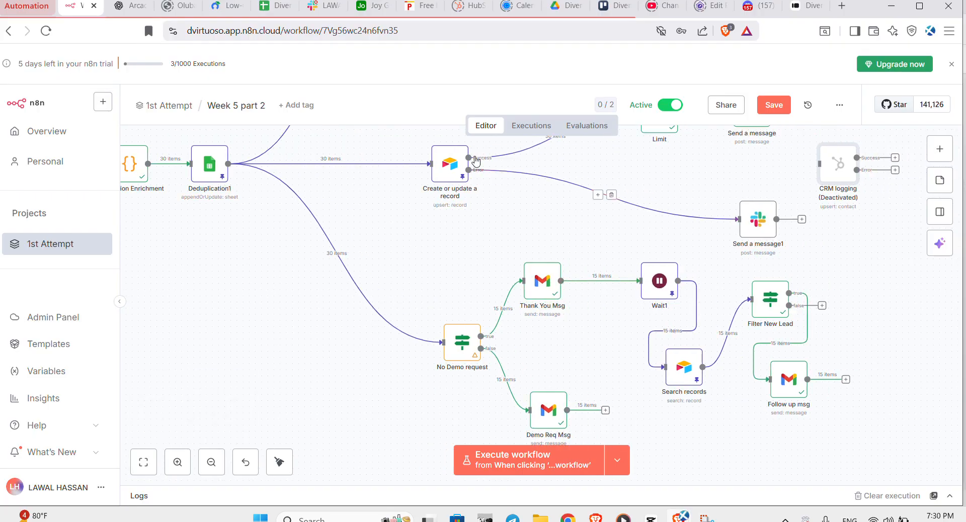
pyautogui.click(225, 6)
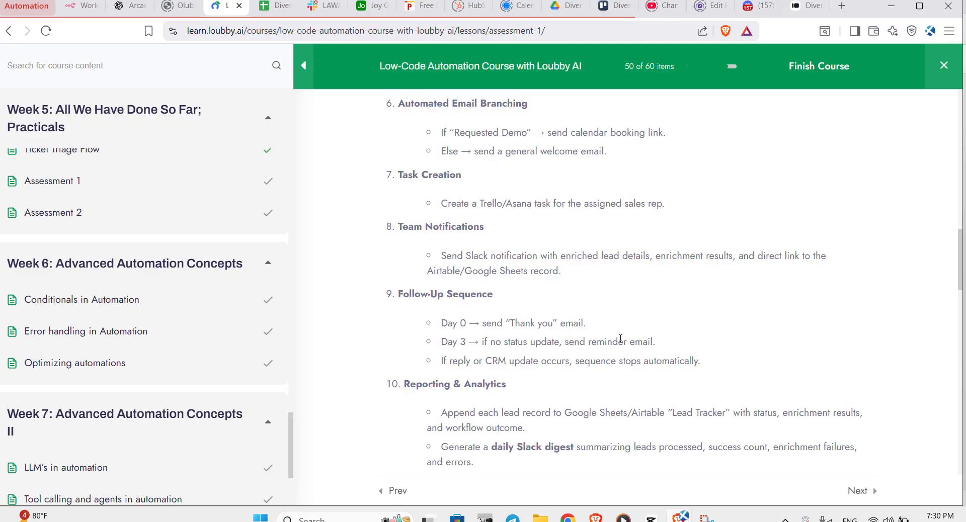
pyautogui.click(81, 6)
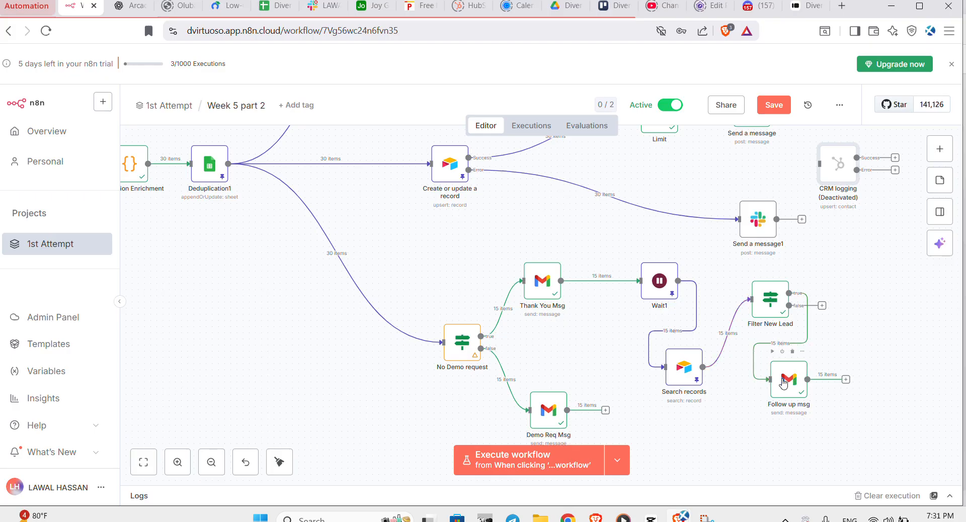
# - Review the start of the workflow from the Typeform Trigger through Deduplication1 to where it splits into three branches
pyautogui.hscroll(-1, 778, 390)
pyautogui.hscroll(-2, 779, 389)
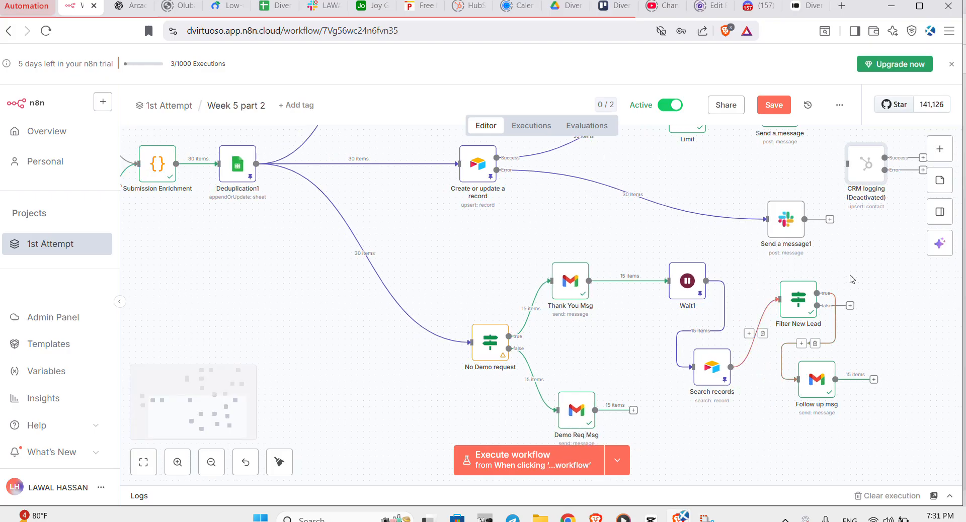
pyautogui.hscroll(-8, 802, 301)
pyautogui.scroll(4, 802, 302)
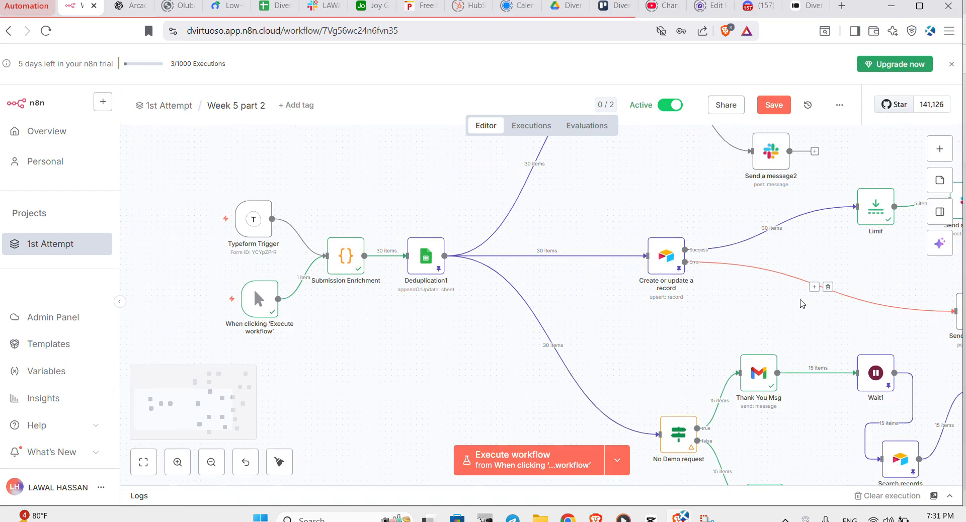
pyautogui.hscroll(-6, 802, 304)
pyautogui.scroll(-1, 802, 304)
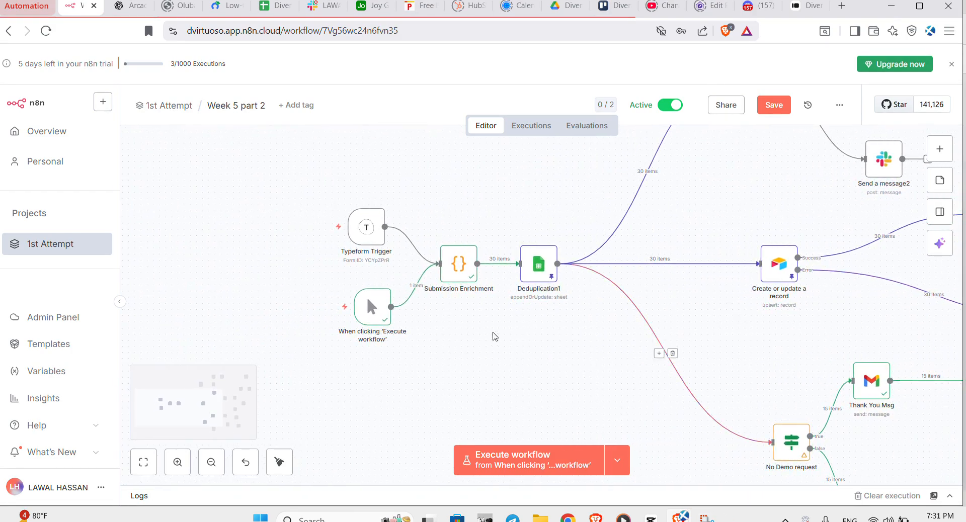
pyautogui.scroll(-1, 486, 338)
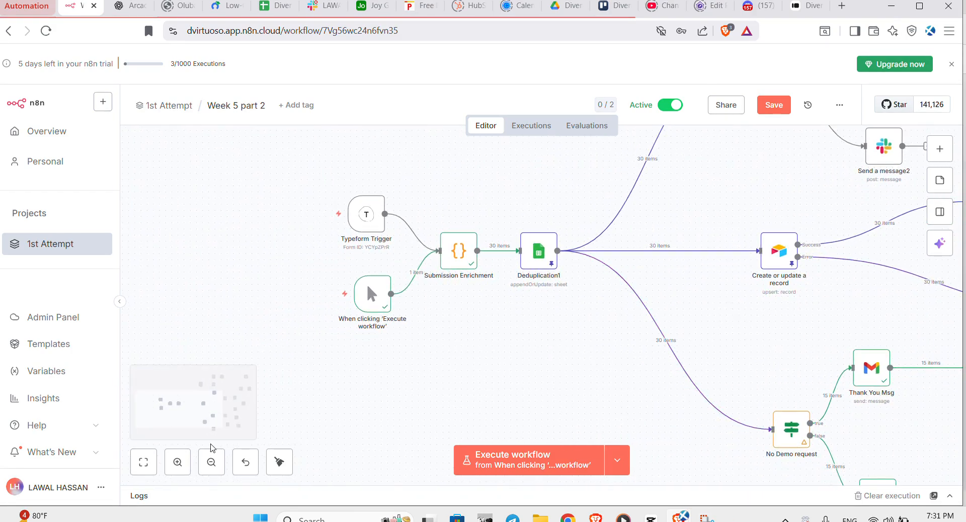
pyautogui.click(212, 463)
pyautogui.scroll(2, 442, 387)
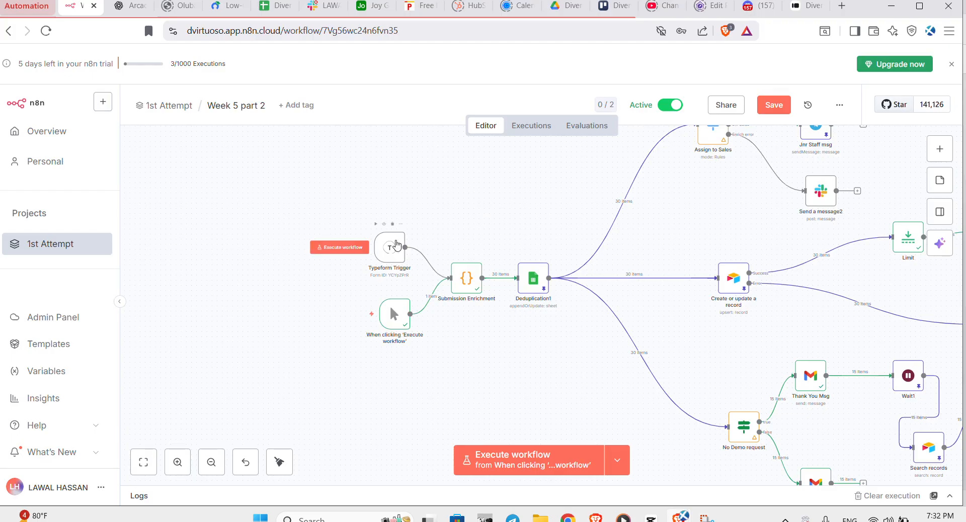
# - Open the Typeform Trigger settings and inspect the Access Token form for a new Typeform credential, closing the form unsaved
pyautogui.doubleClick(389, 247)
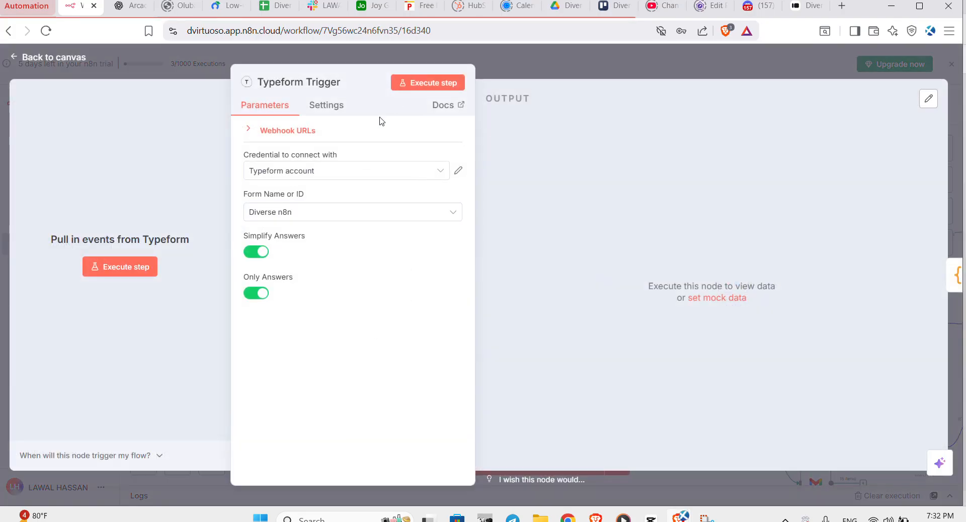
pyautogui.click(371, 179)
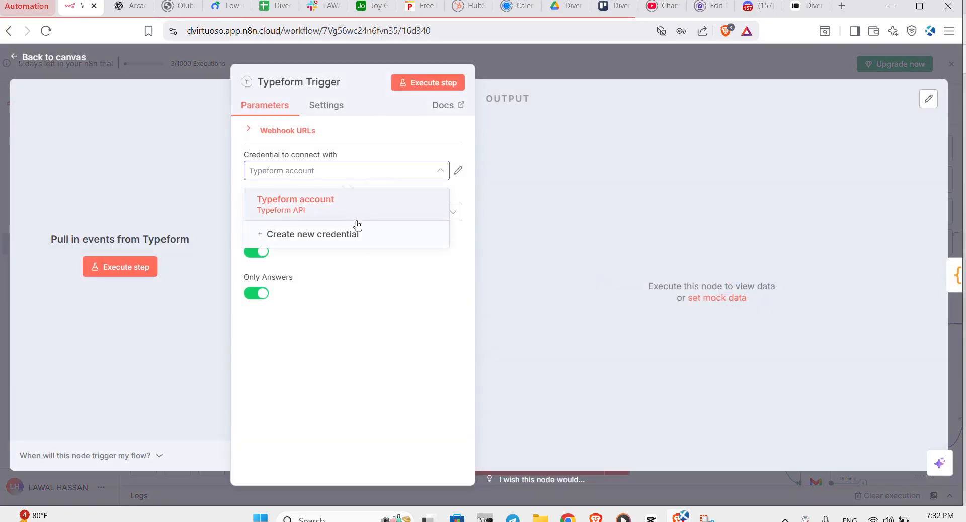
pyautogui.click(361, 235)
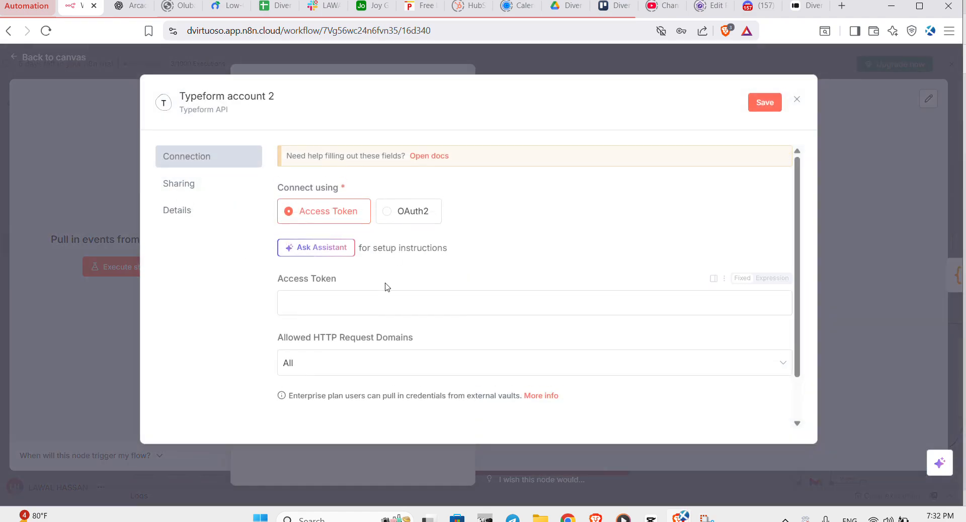
pyautogui.click(339, 300)
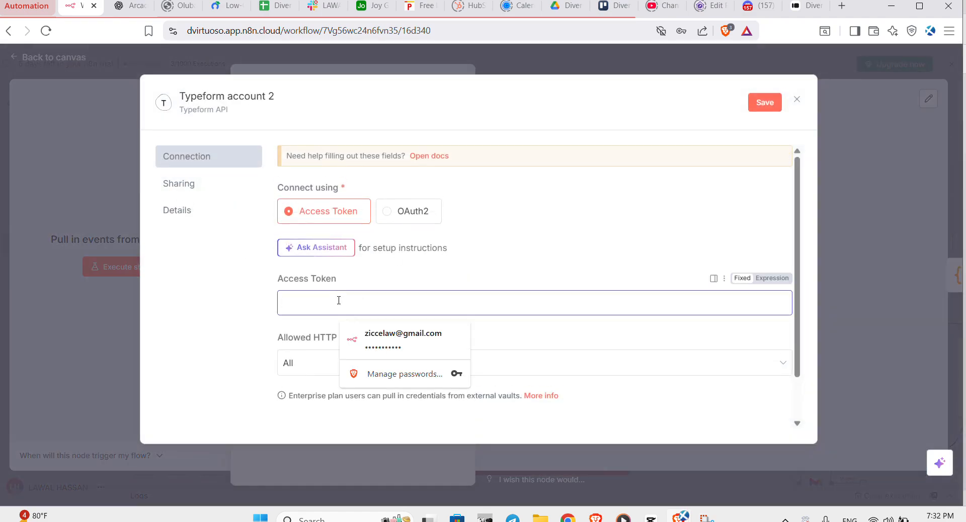
pyautogui.click(476, 270)
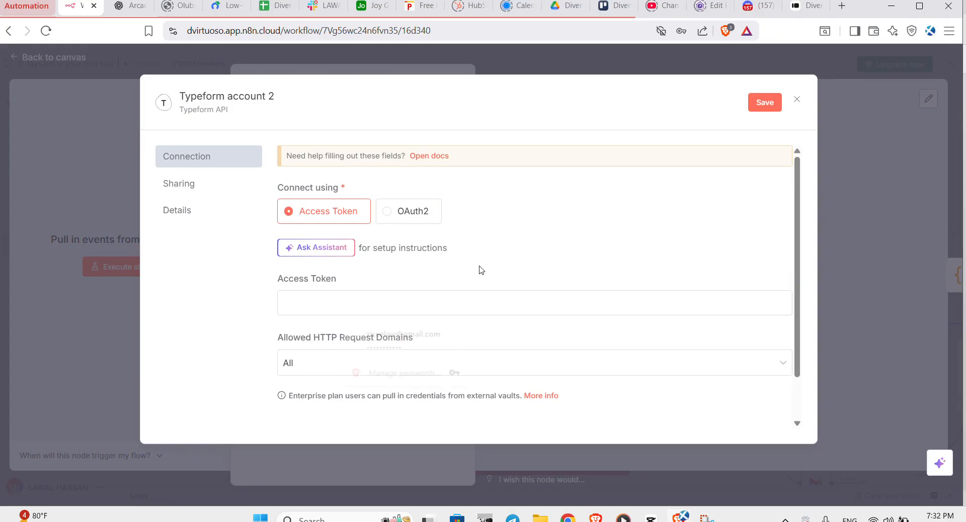
pyautogui.click(797, 101)
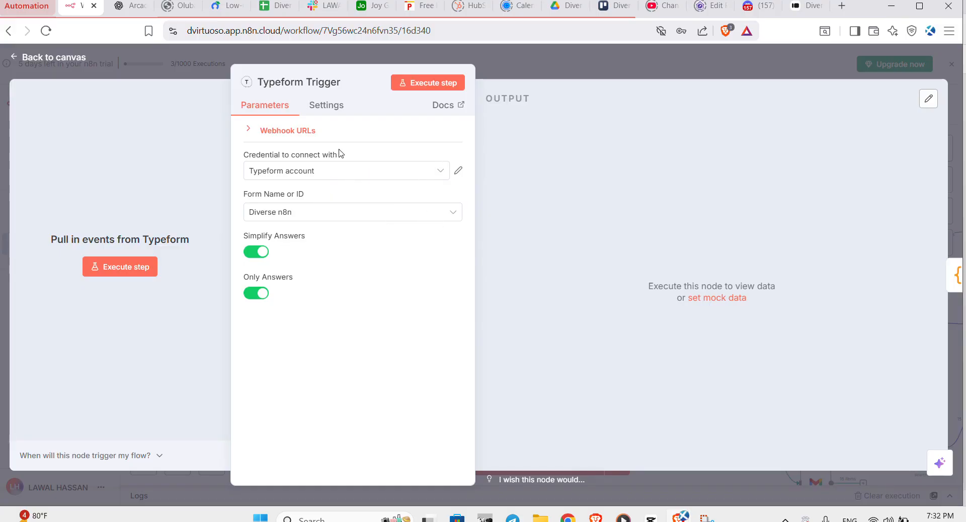
# - Check the forms available to the Typeform Trigger, keep Diverse n8n selected, and return to the workflow canvas
pyautogui.click(315, 213)
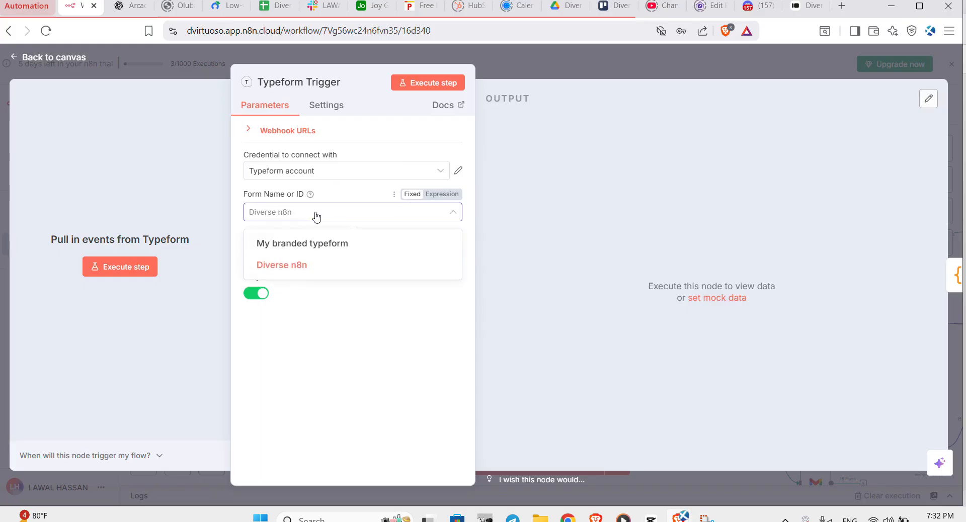
pyautogui.click(347, 325)
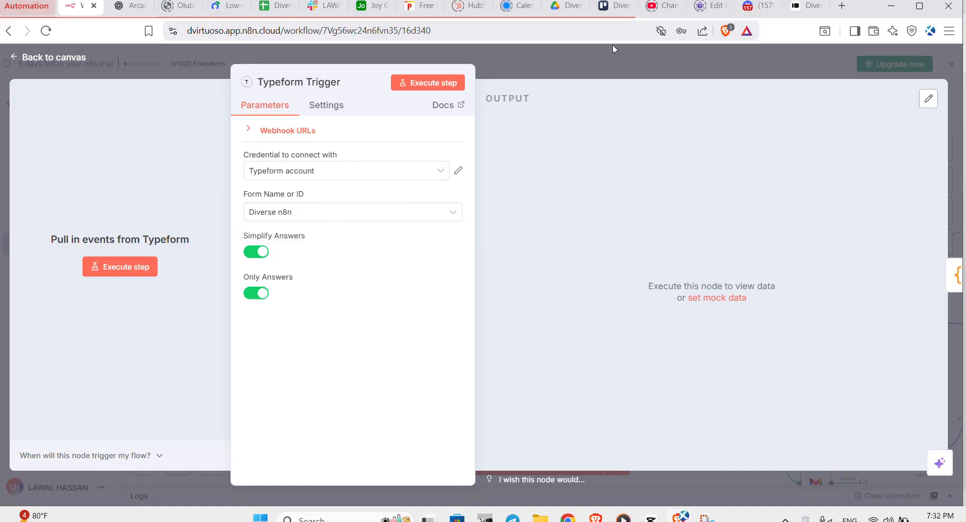
pyautogui.click(647, 59)
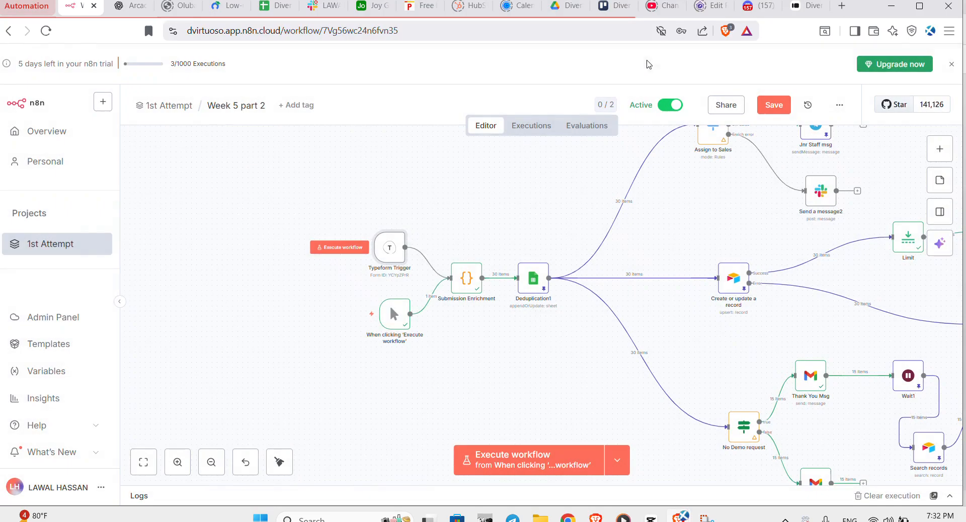
# - Review the Typeform Trigger and the manual execution trigger that feed into Submission Enrichment
pyautogui.hscroll(2, 537, 307)
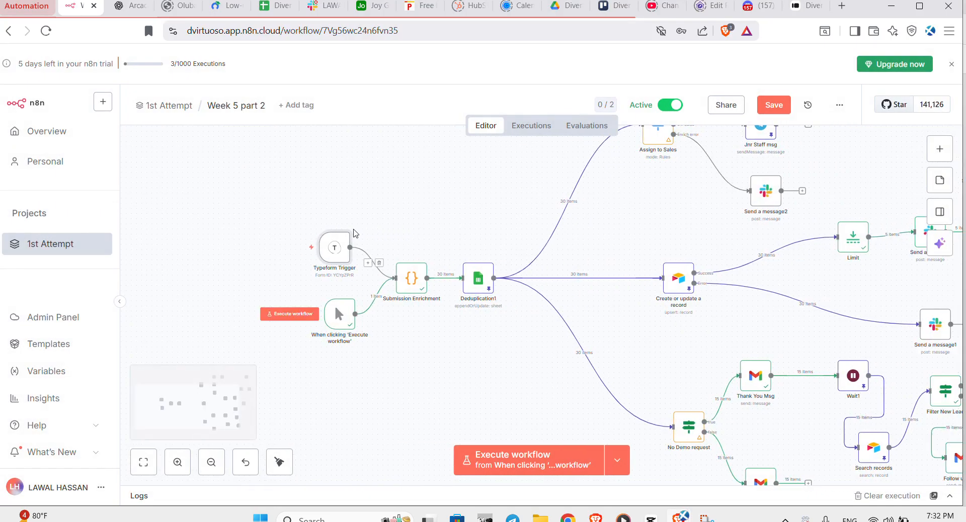
pyautogui.moveTo(332, 271)
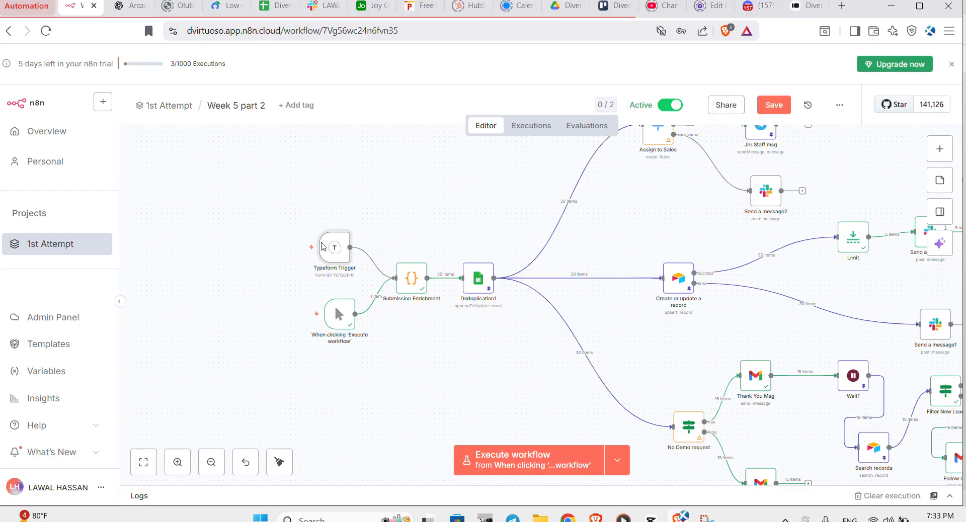
pyautogui.moveTo(324, 254)
pyautogui.moveTo(343, 231)
# - Review the three branches after Deduplication1, from Assign to Sales through Create or update a record to No Demo request
pyautogui.scroll(3, 453, 238)
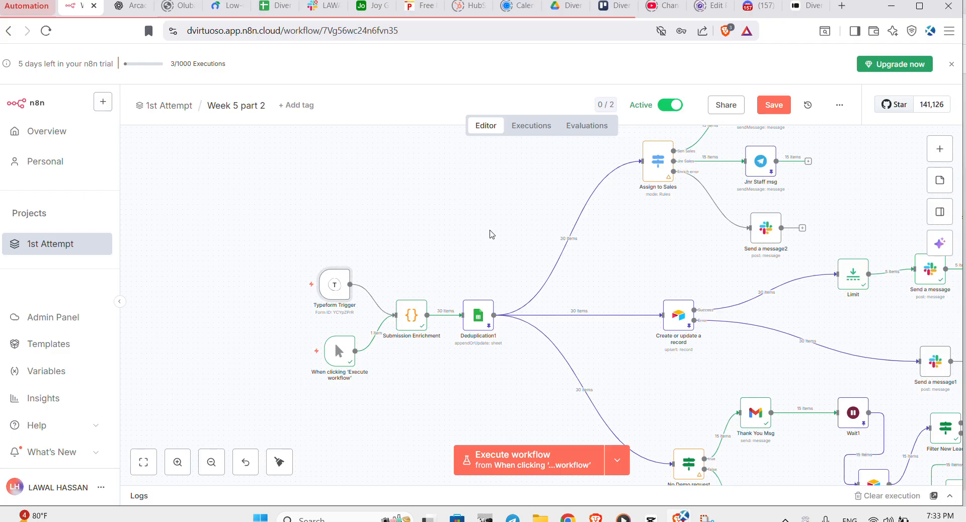
pyautogui.scroll(6, 505, 215)
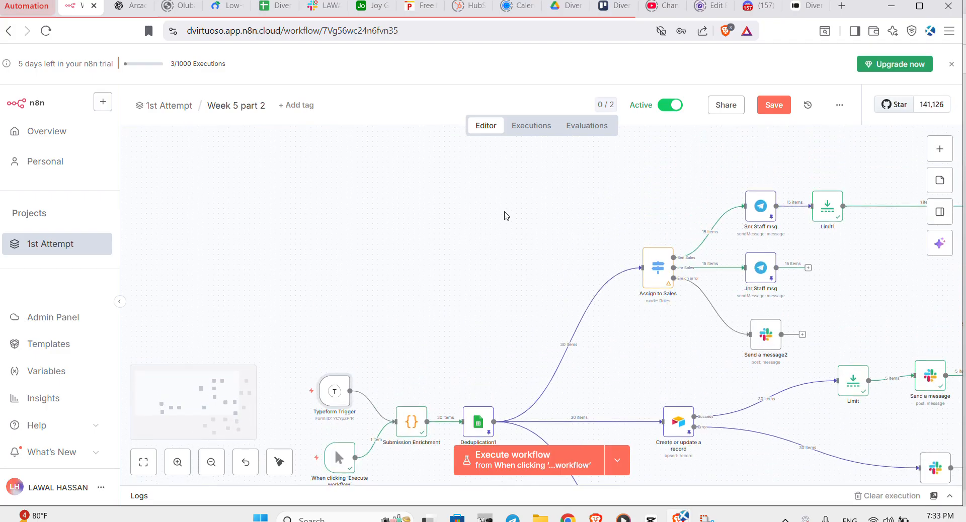
pyautogui.hscroll(6, 505, 215)
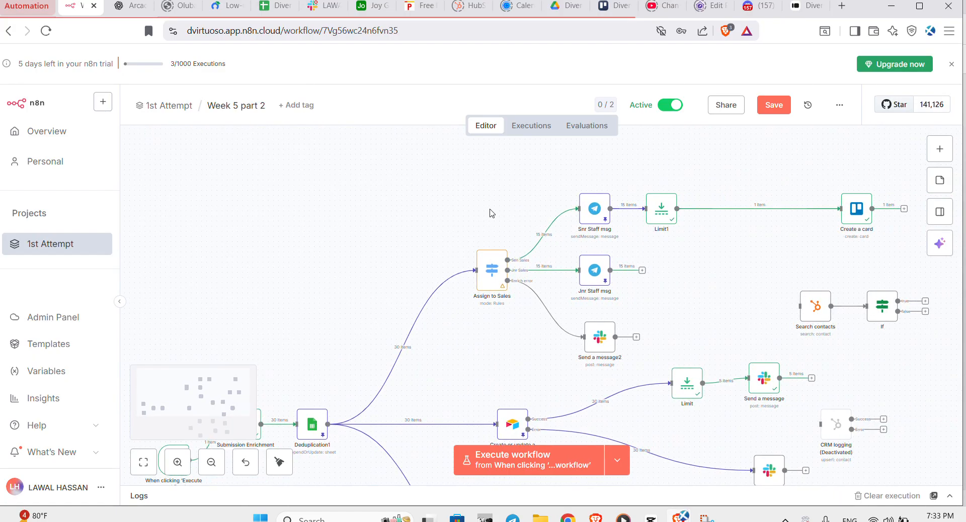
pyautogui.hscroll(2, 464, 209)
pyautogui.scroll(-1, 464, 208)
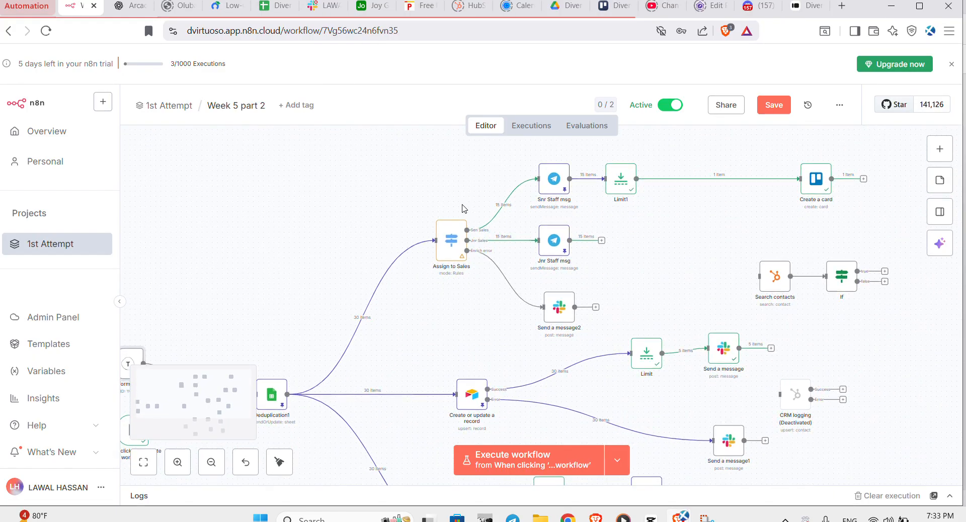
pyautogui.hscroll(-4, 464, 209)
pyautogui.scroll(-1, 464, 208)
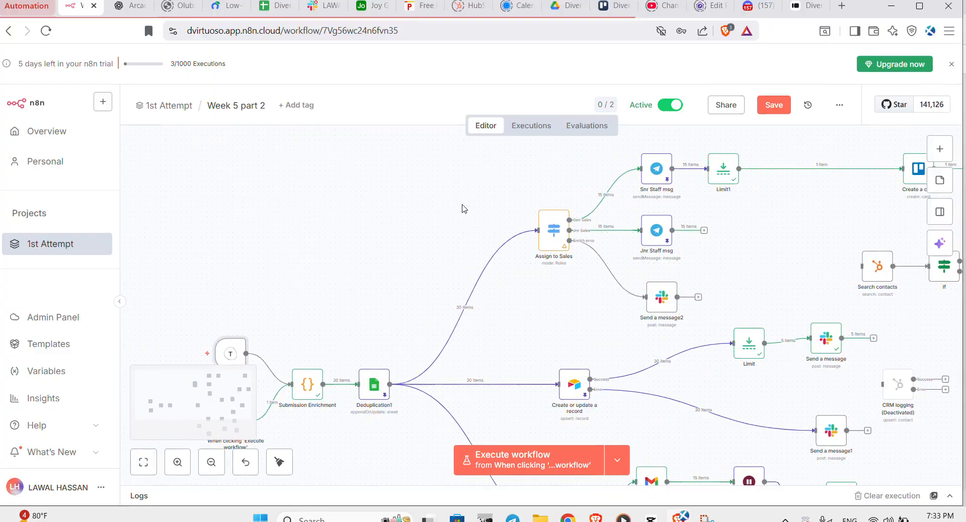
pyautogui.hscroll(2, 464, 208)
pyautogui.hscroll(-2, 464, 209)
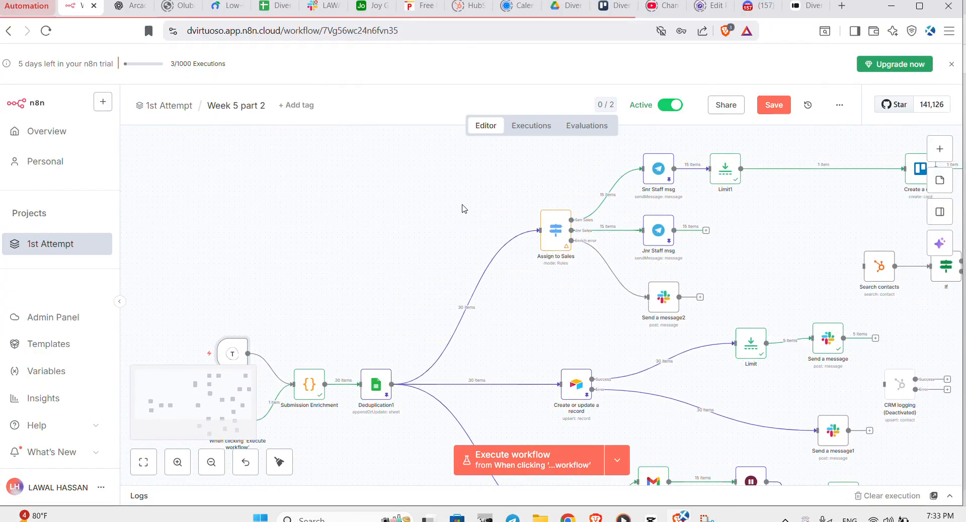
pyautogui.hscroll(-1, 464, 208)
pyautogui.scroll(-4, 464, 208)
pyautogui.hscroll(3, 464, 208)
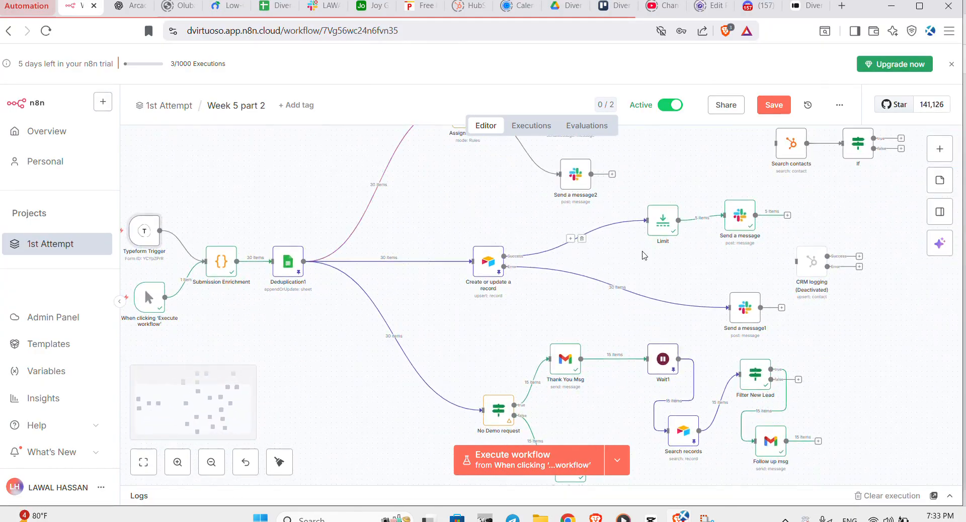
pyautogui.hscroll(-3, 644, 255)
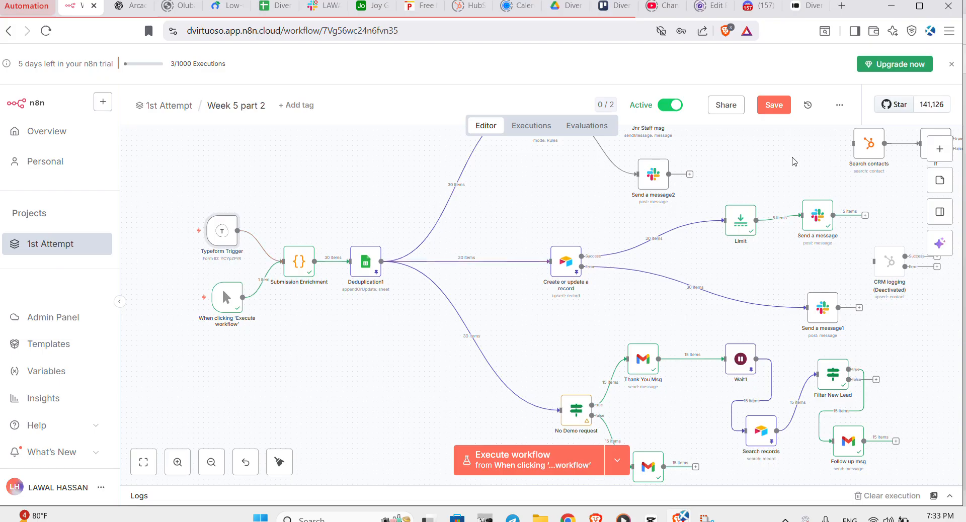
# - Search the node library for "hnt" to locate the Hunter node, closing the search without adding a node
pyautogui.click(939, 149)
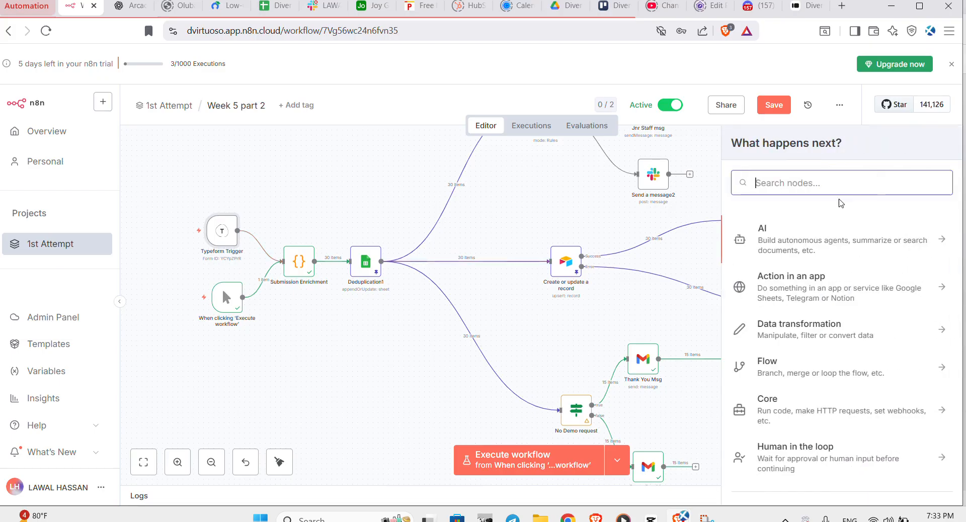
pyautogui.write('hnt')
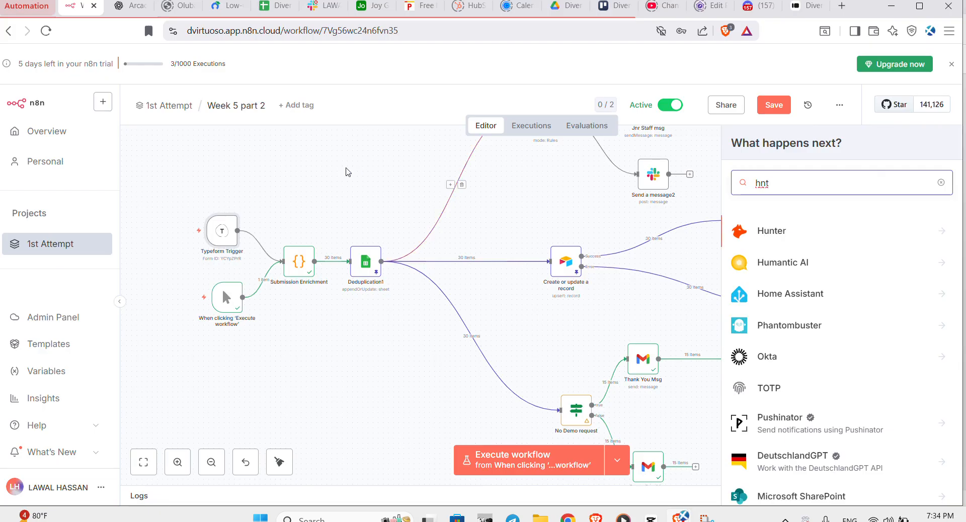
pyautogui.click(302, 185)
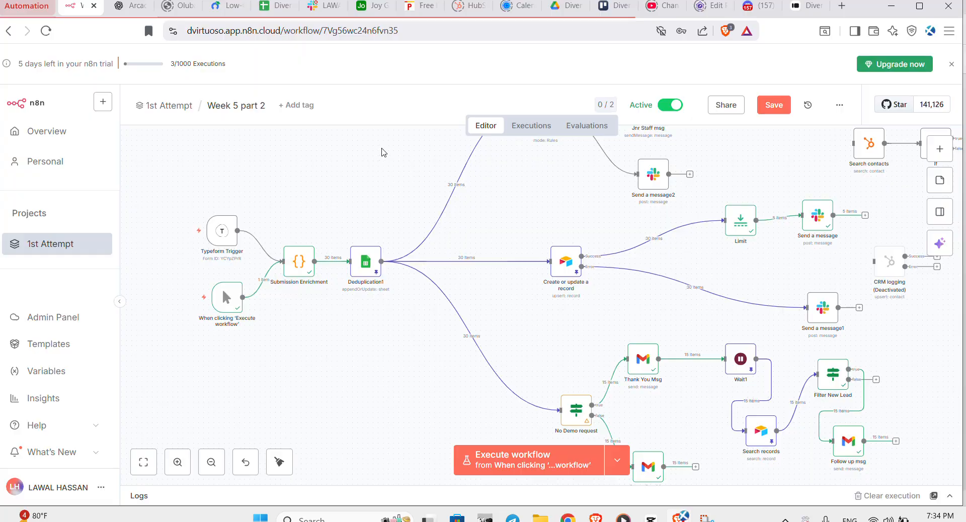
# - Examine the path from Deduplication1 through Assign to Sales to the staff messages, Limit1 and Create a card
pyautogui.scroll(2, 414, 161)
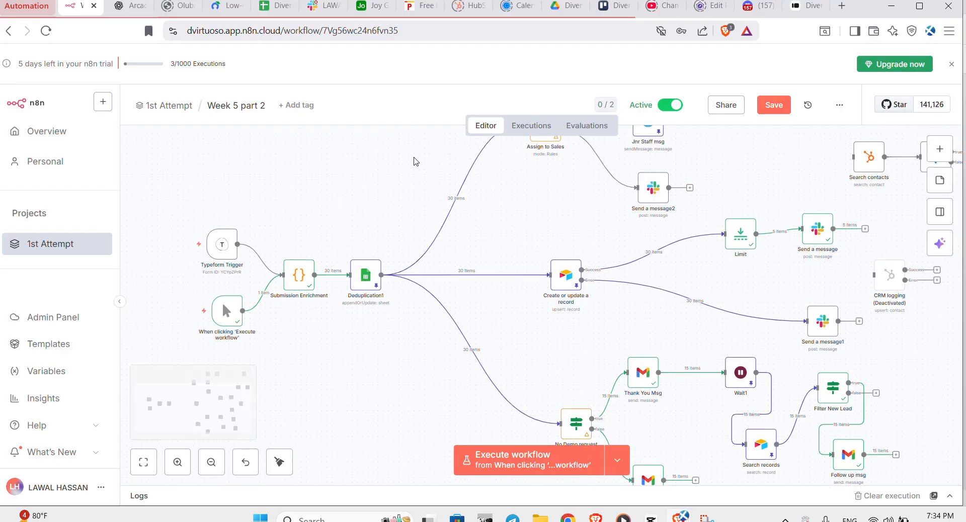
pyautogui.scroll(4, 414, 161)
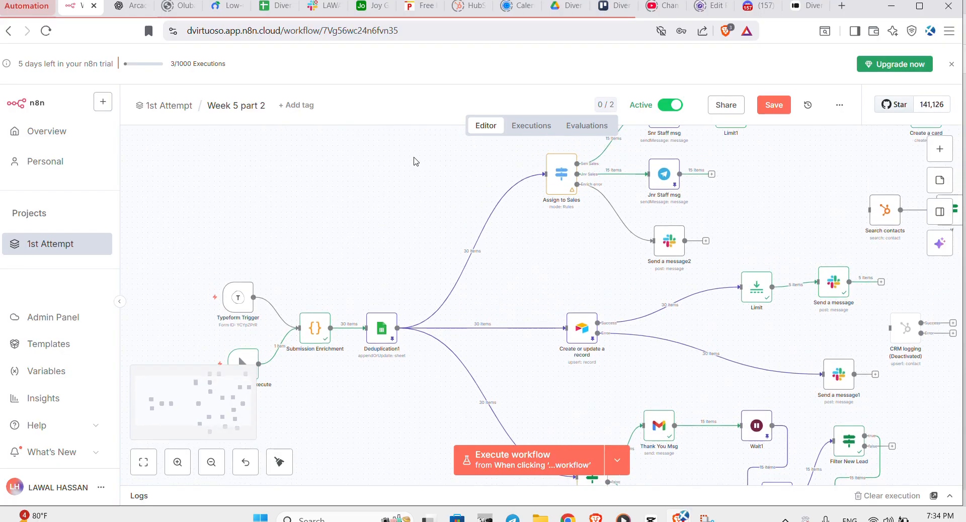
pyautogui.scroll(-1, 414, 161)
pyautogui.hscroll(-4, 414, 161)
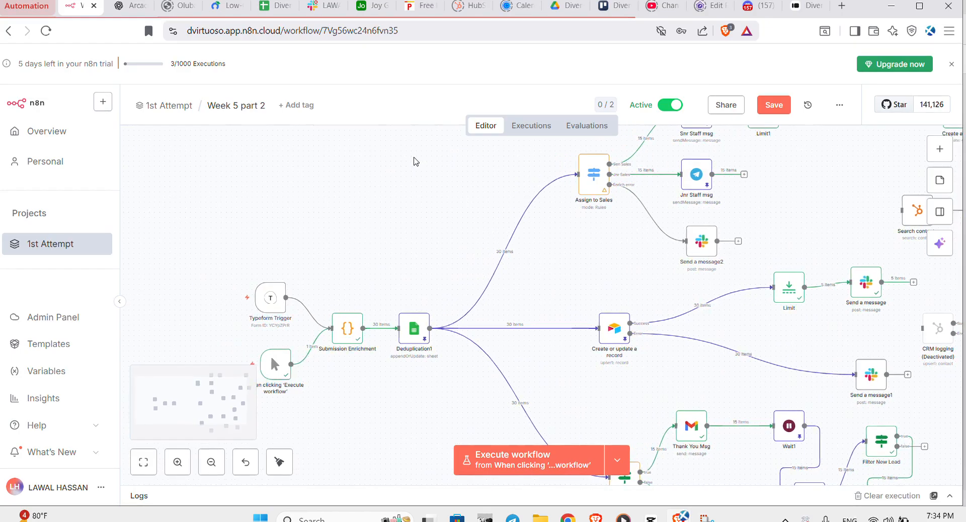
pyautogui.hscroll(3, 414, 161)
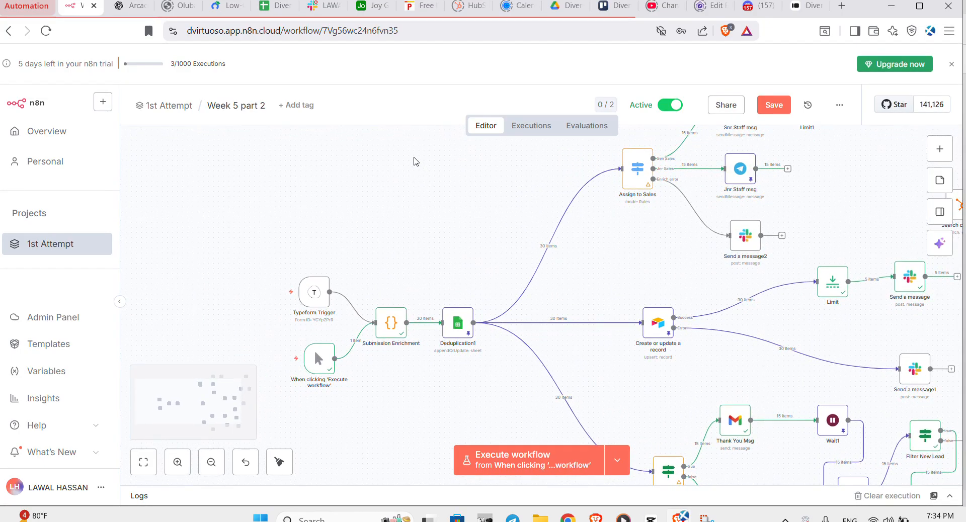
pyautogui.scroll(3, 414, 161)
pyautogui.hscroll(-2, 414, 161)
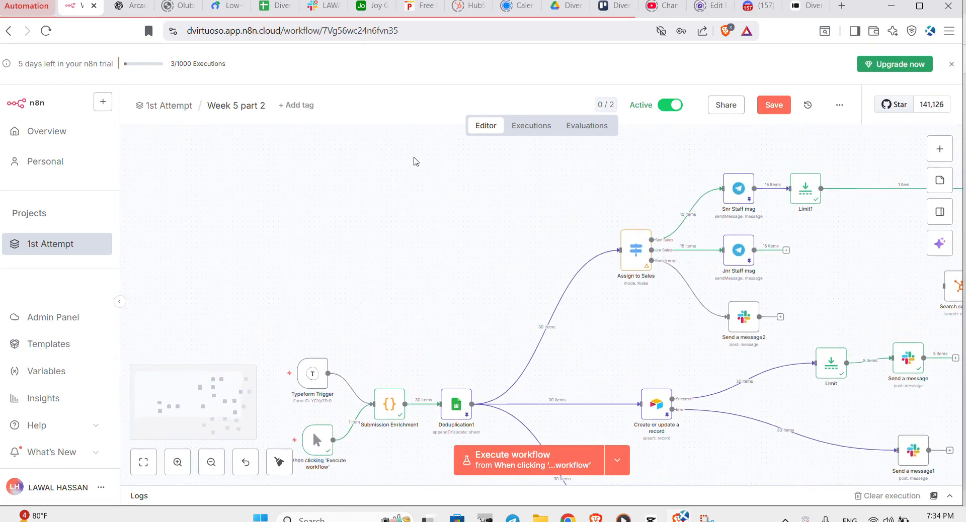
pyautogui.hscroll(4, 414, 161)
pyautogui.hscroll(6, 414, 161)
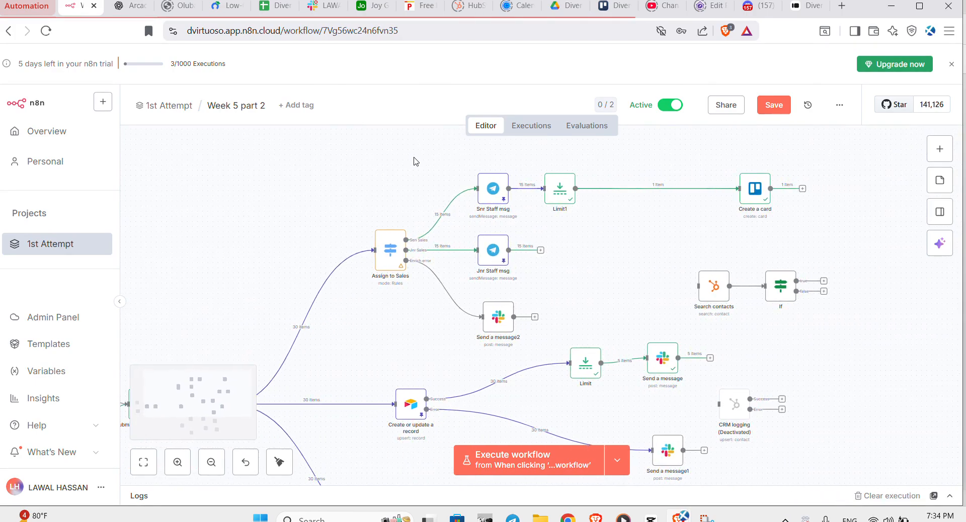
pyautogui.hscroll(-2, 414, 161)
pyautogui.scroll(-2, 416, 161)
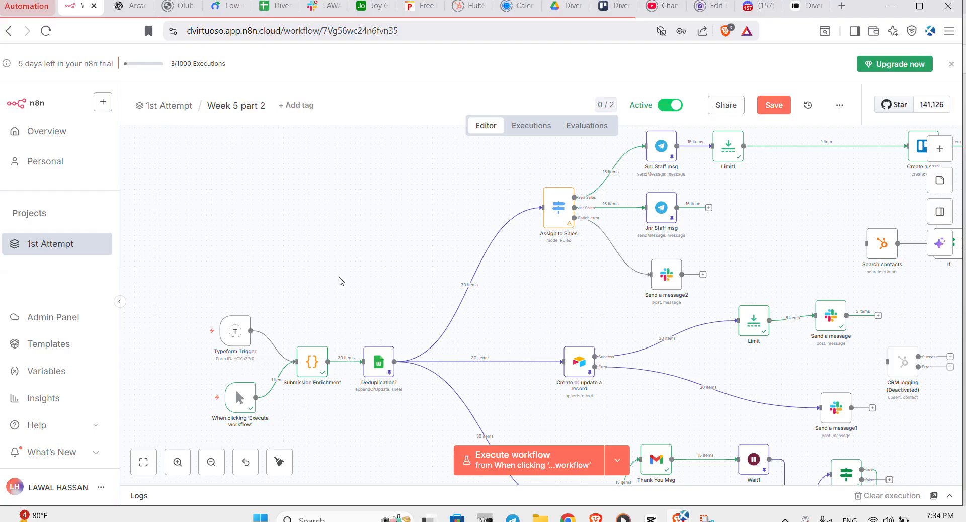
# - Open the Submission Enrichment code node and survey its output table from the lead column across to genderize and ipinfo
pyautogui.scroll(-2, 340, 281)
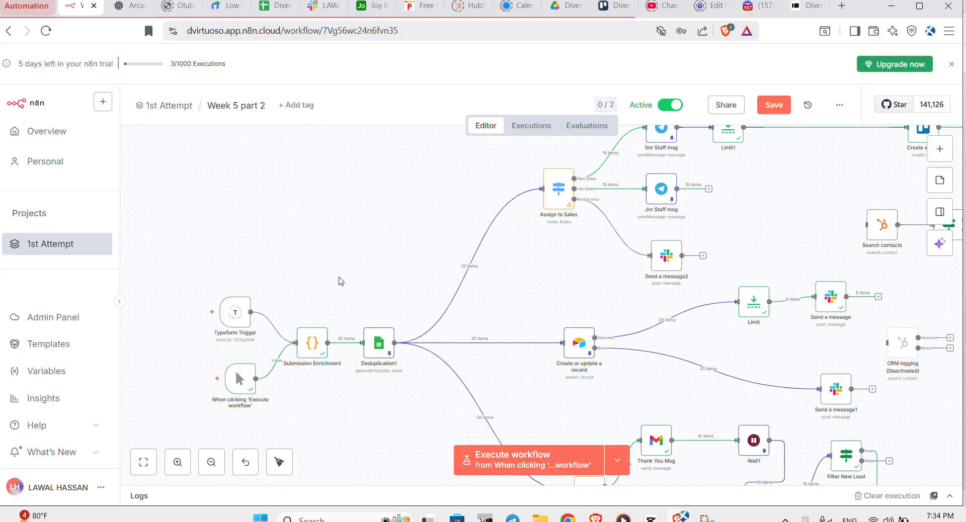
pyautogui.scroll(-4, 341, 281)
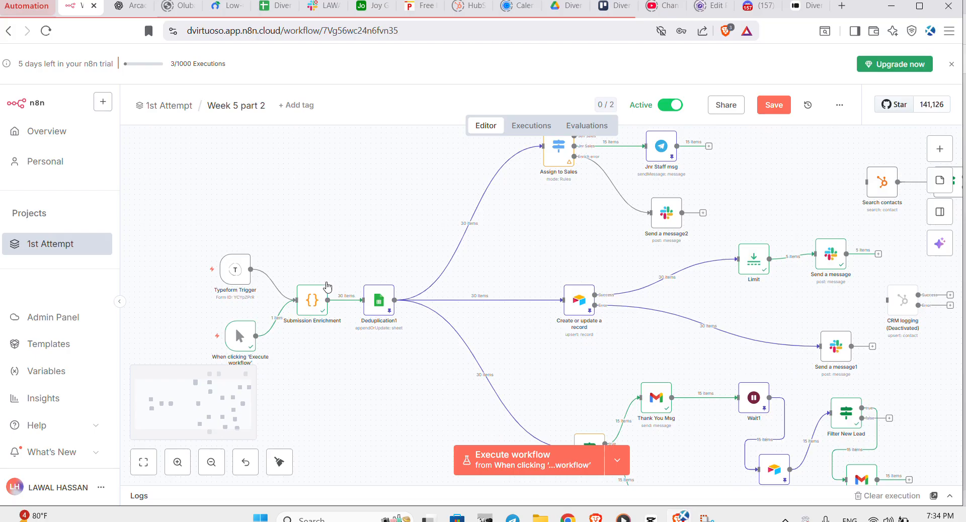
pyautogui.click(317, 312)
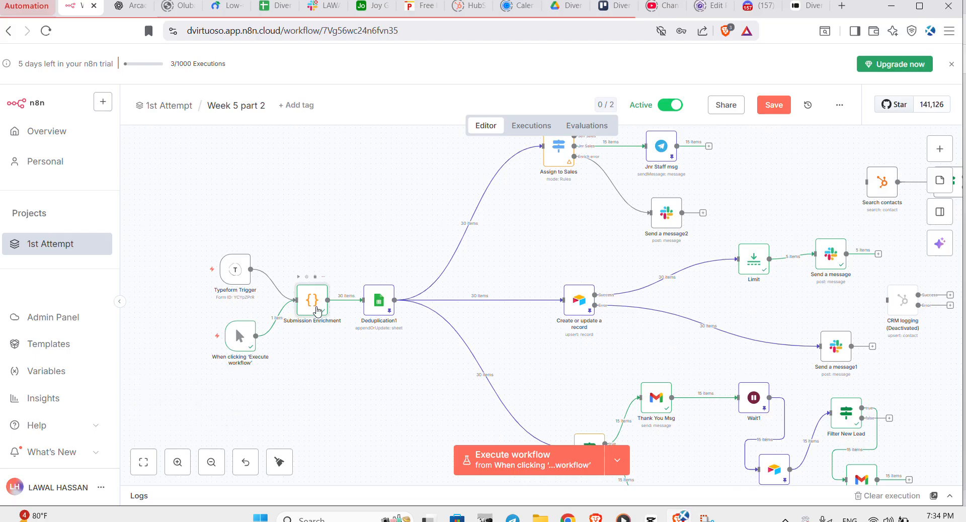
pyautogui.doubleClick(318, 312)
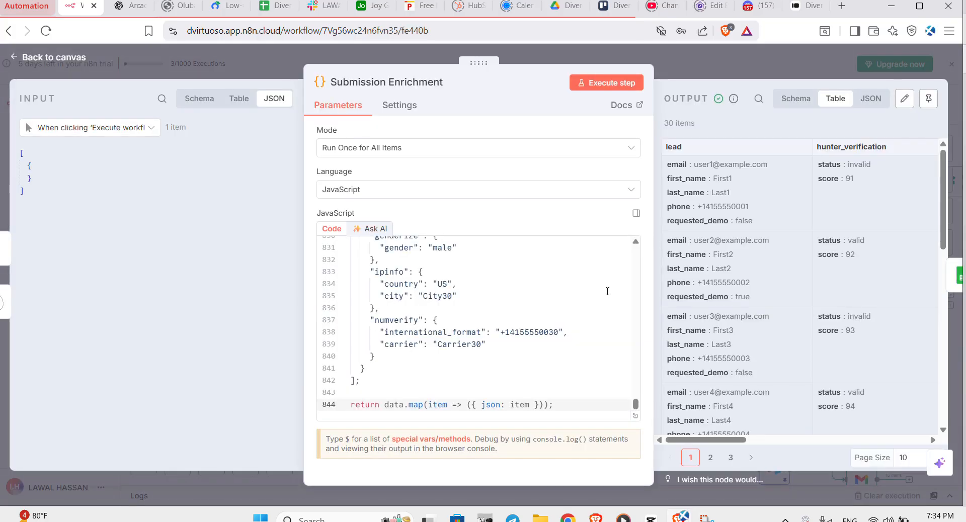
pyautogui.hscroll(10, 711, 282)
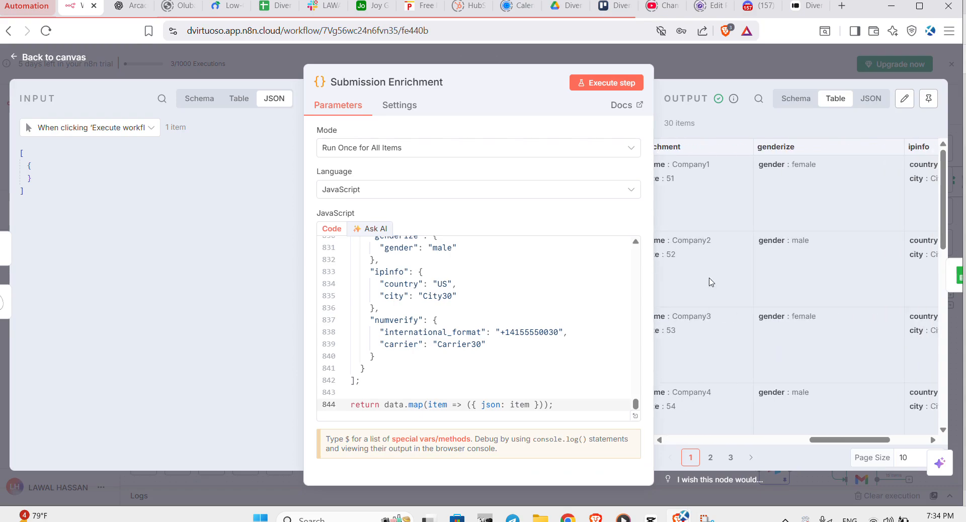
pyautogui.hscroll(-10, 711, 281)
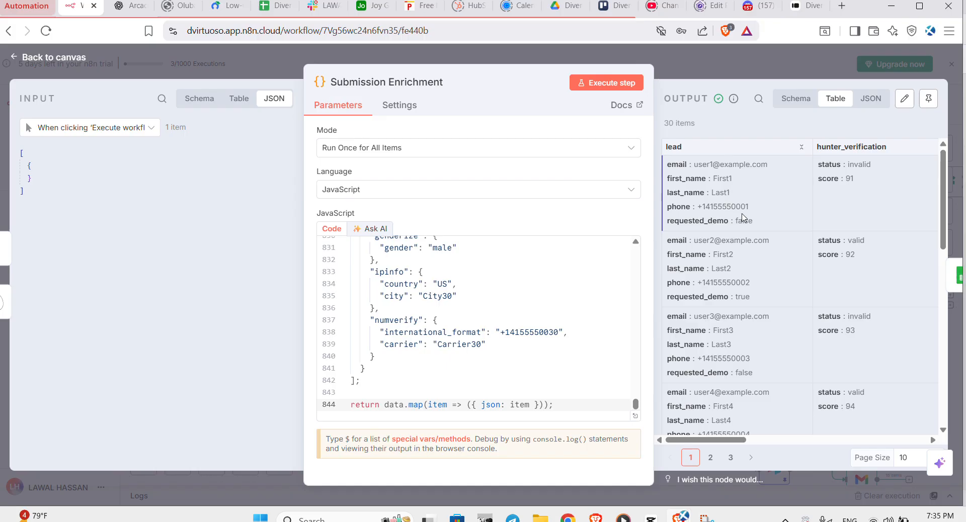
# - Examine the hunter_verification status and score alongside the lead details in the Submission Enrichment output
pyautogui.hscroll(2, 750, 217)
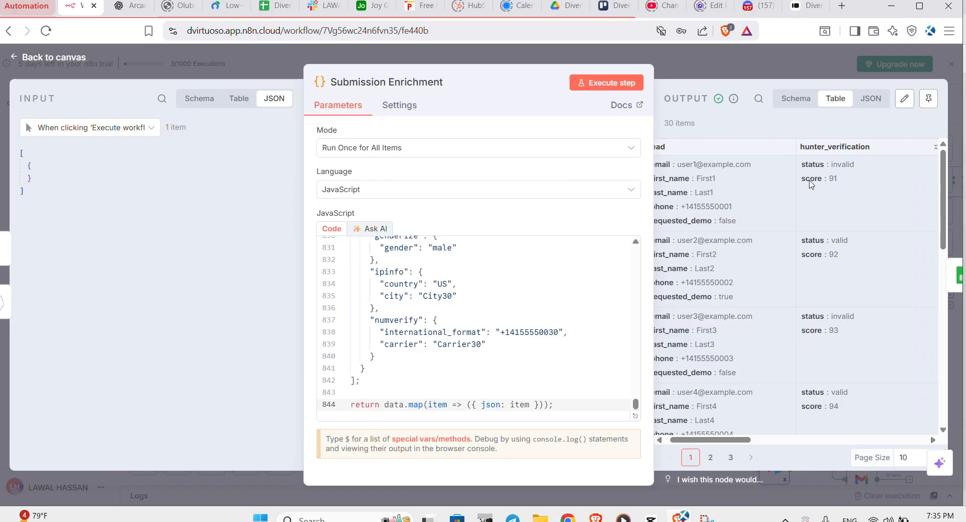
pyautogui.hscroll(2, 838, 182)
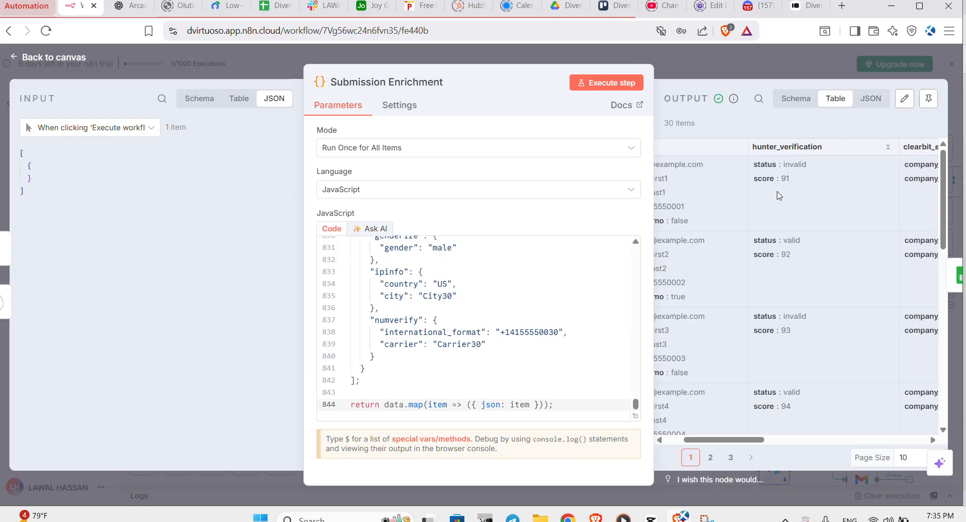
pyautogui.hscroll(-2, 800, 181)
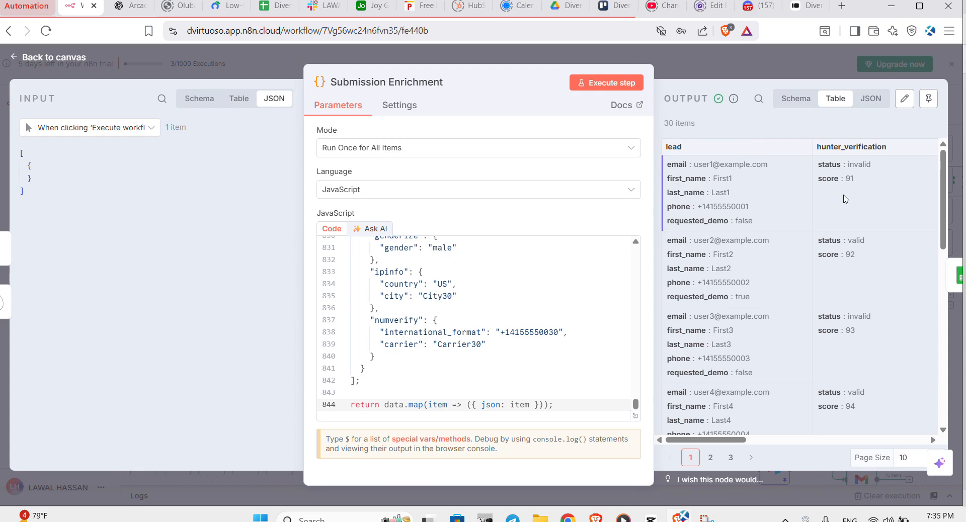
pyautogui.hscroll(3, 845, 199)
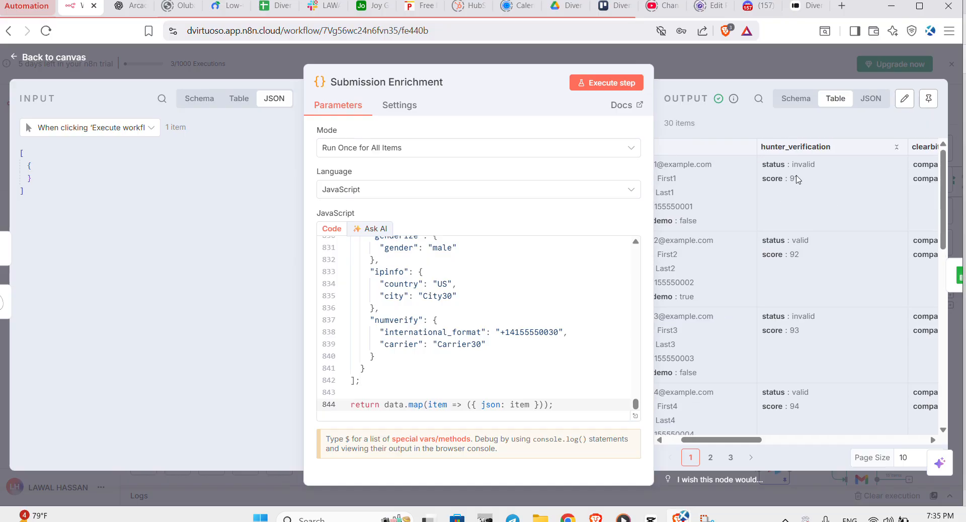
pyautogui.hscroll(-1, 794, 175)
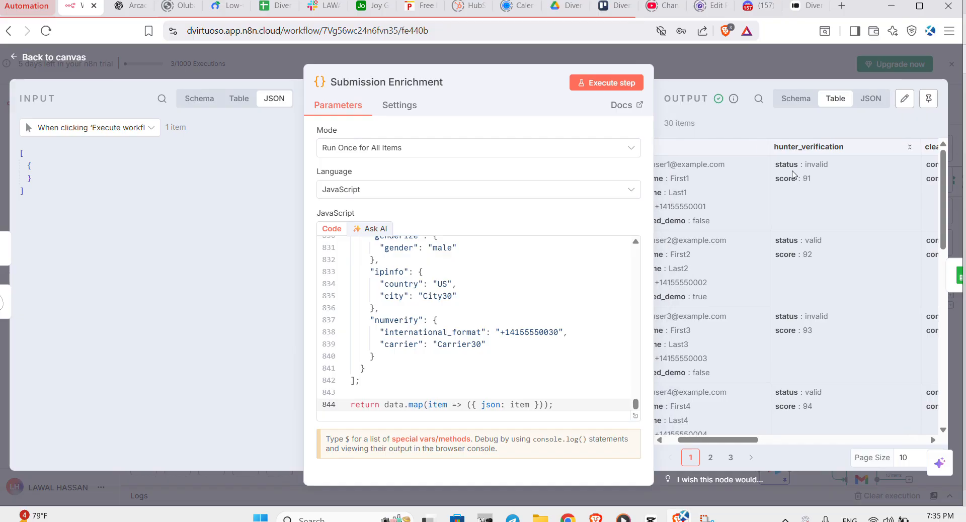
pyautogui.hscroll(-3, 794, 175)
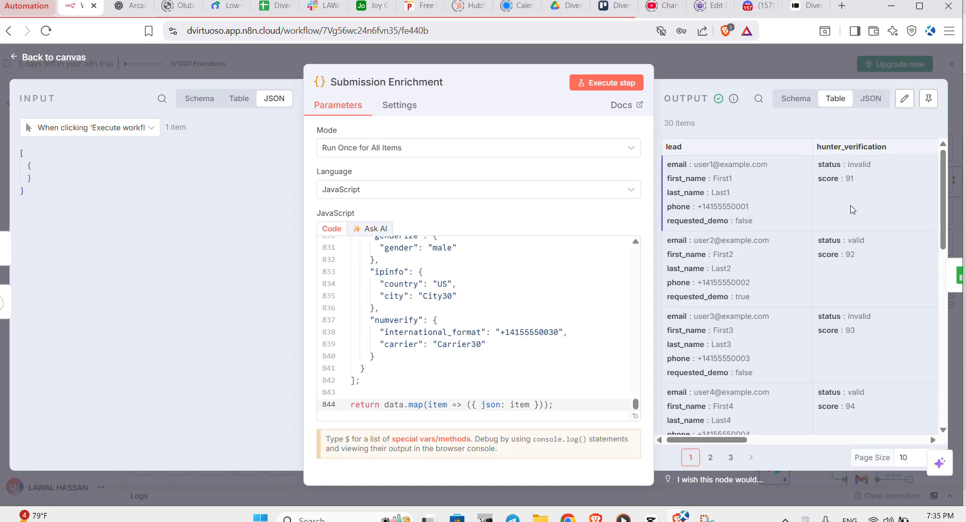
# - Examine the clearbit_enrichment, genderize, ipinfo and numverify columns of the Submission Enrichment output
pyautogui.hscroll(1, 853, 210)
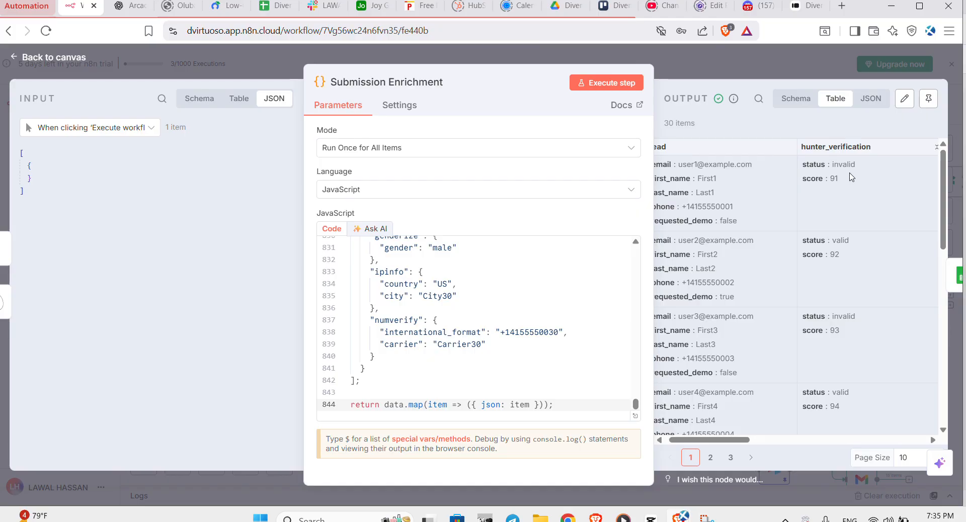
pyautogui.hscroll(5, 852, 176)
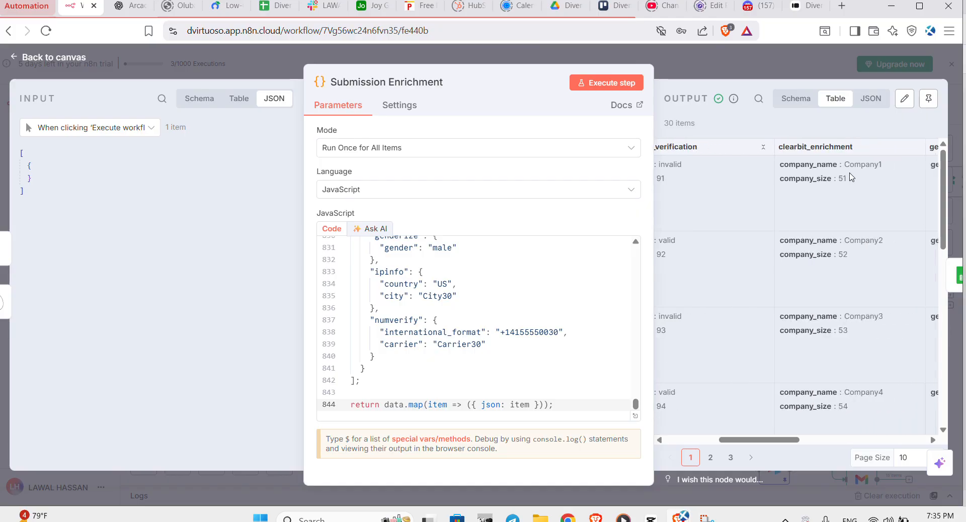
pyautogui.hscroll(2, 851, 177)
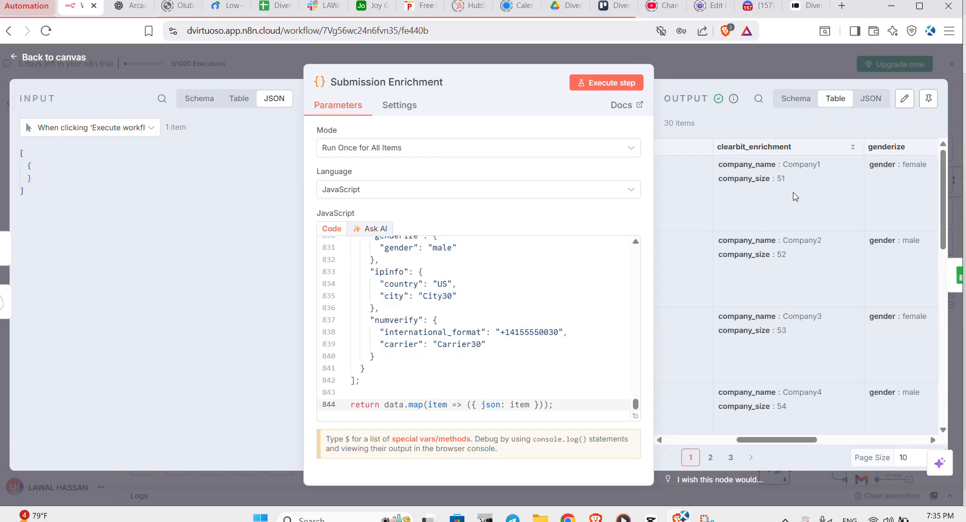
pyautogui.hscroll(-7, 795, 196)
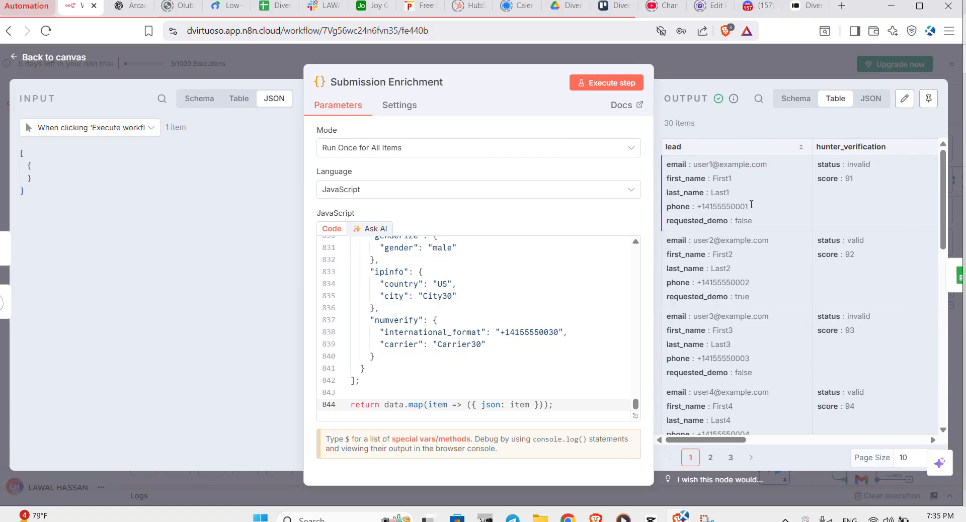
pyautogui.hscroll(5, 777, 207)
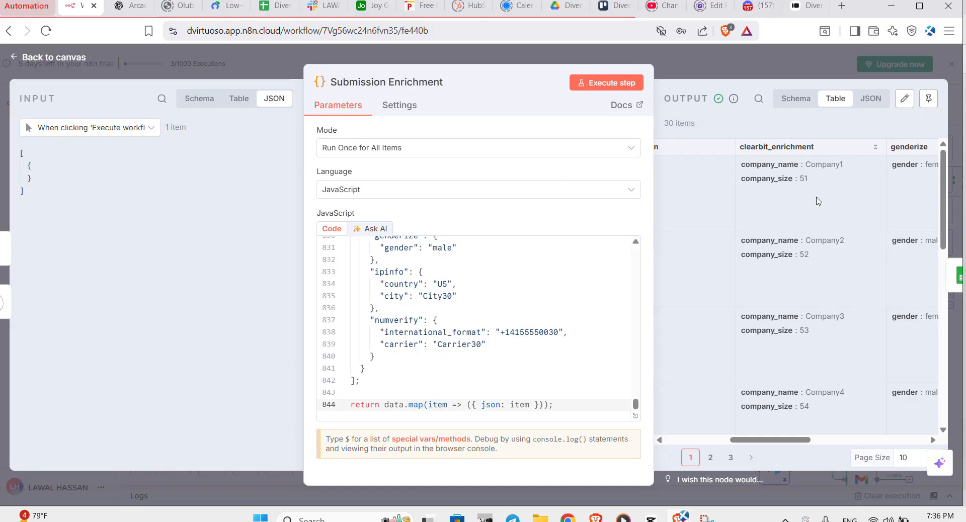
pyautogui.hscroll(5, 818, 201)
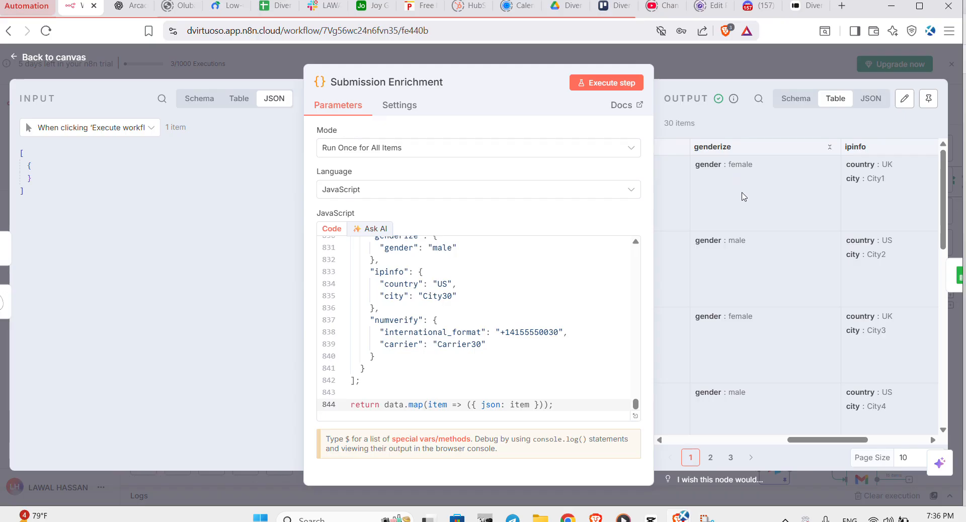
pyautogui.hscroll(3, 770, 199)
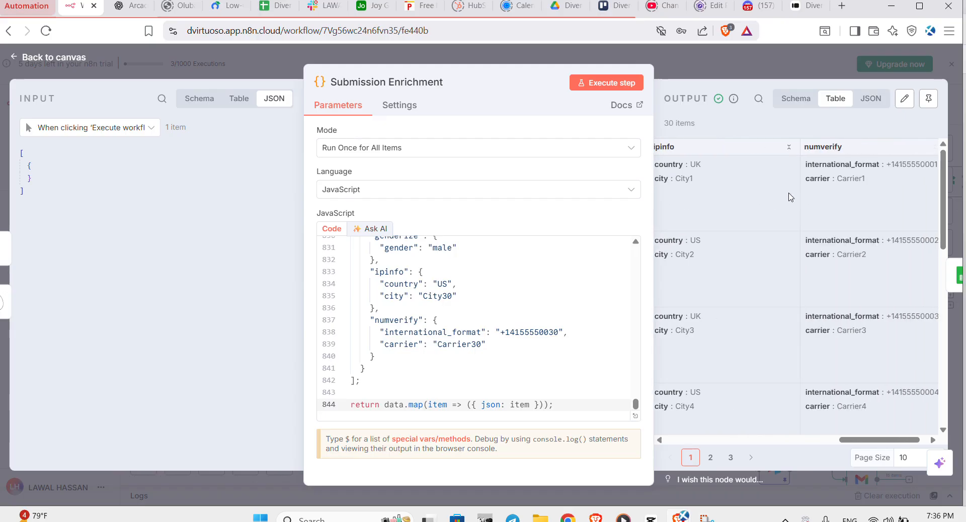
pyautogui.hscroll(-1, 791, 197)
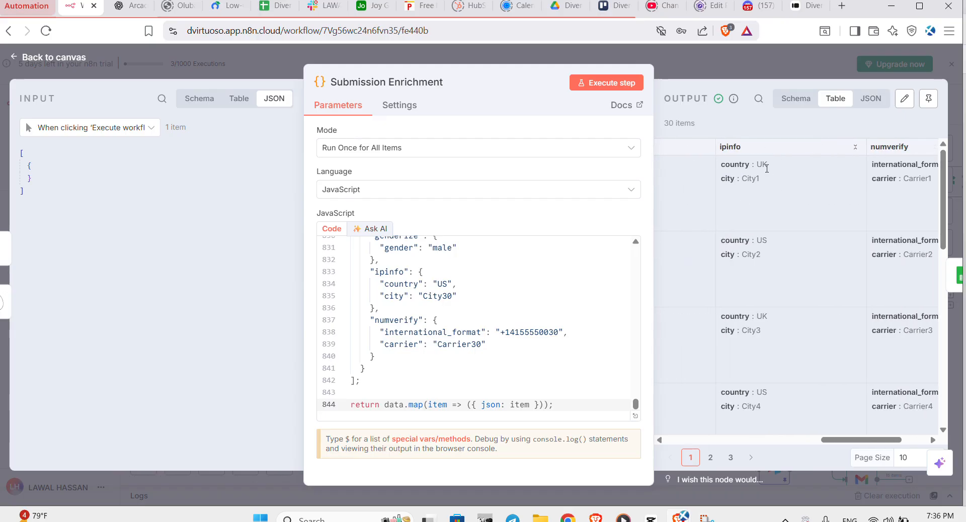
pyautogui.hscroll(1, 776, 192)
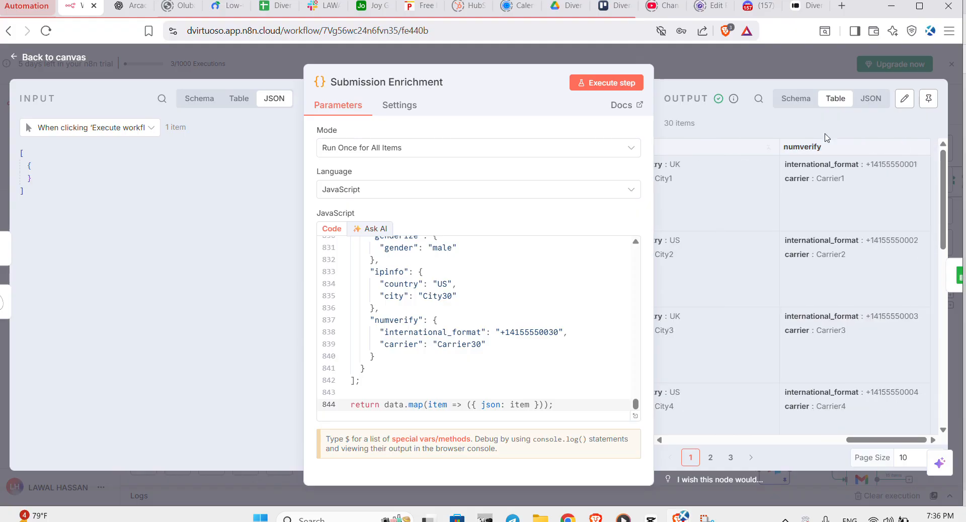
pyautogui.hscroll(-5, 864, 199)
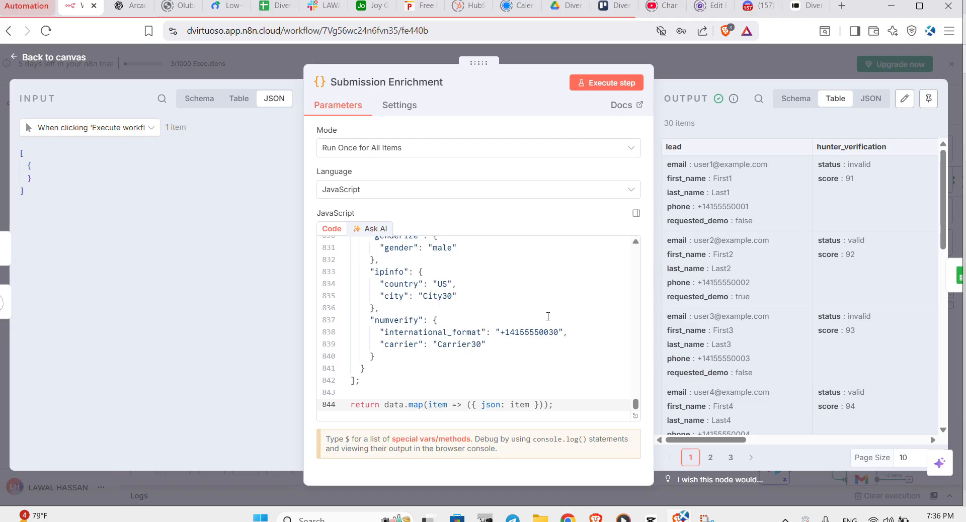
# - Compare the last lead records in the Submission Enrichment JavaScript code with the fields across the output table
pyautogui.scroll(10, 548, 316)
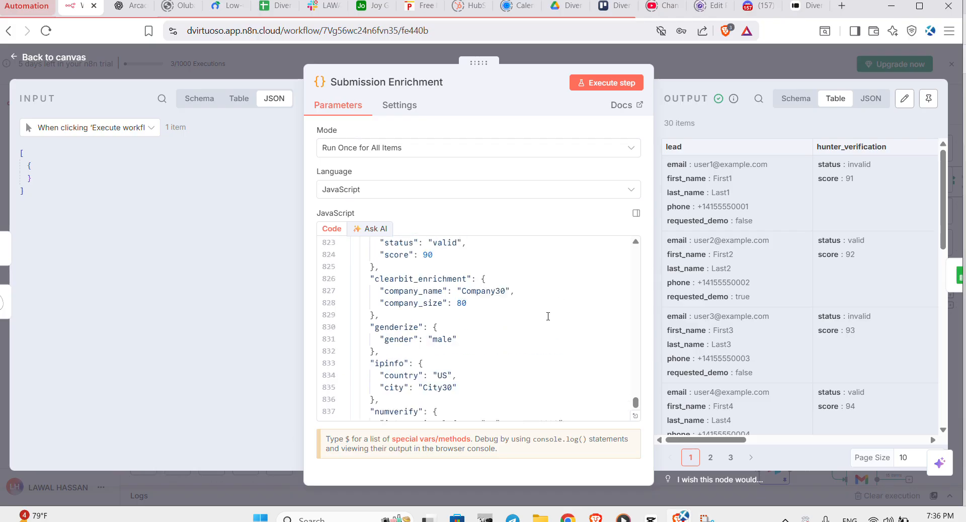
pyautogui.scroll(1, 548, 316)
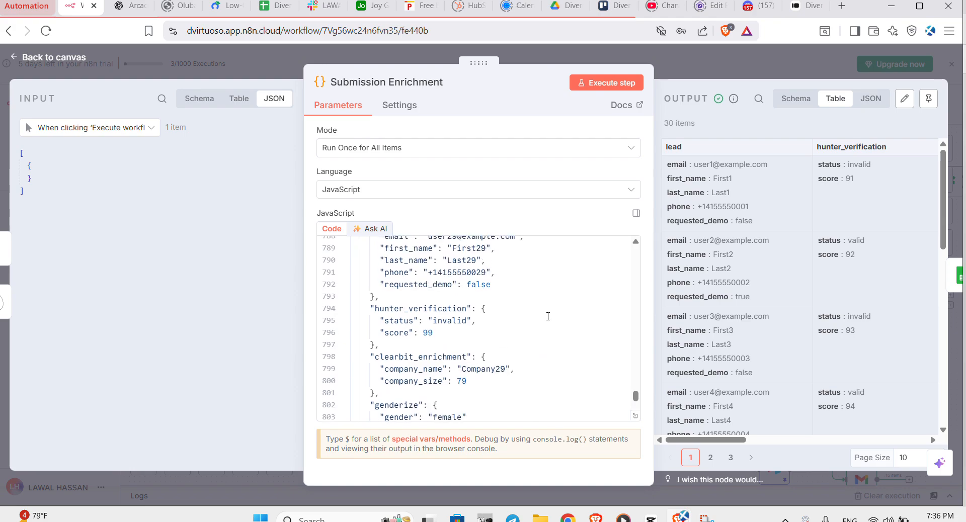
pyautogui.hscroll(10, 770, 279)
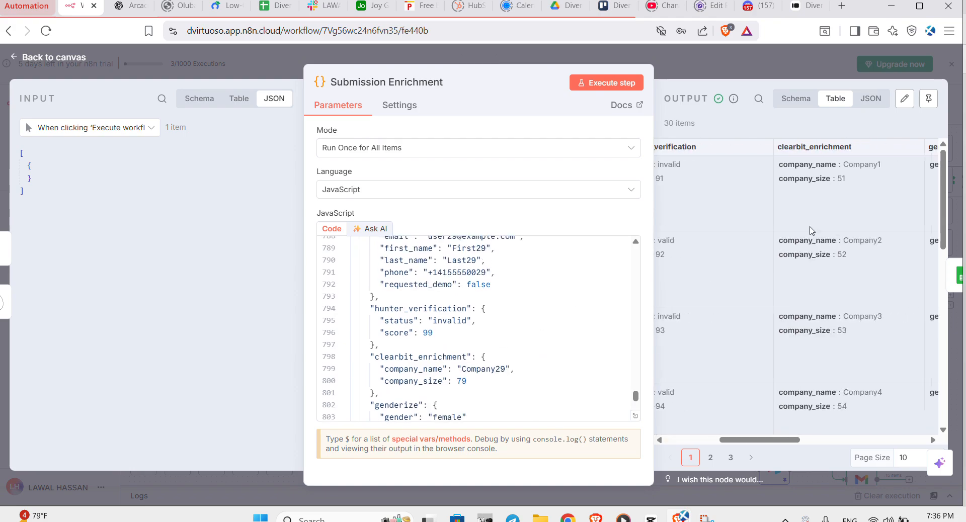
pyautogui.hscroll(-10, 817, 285)
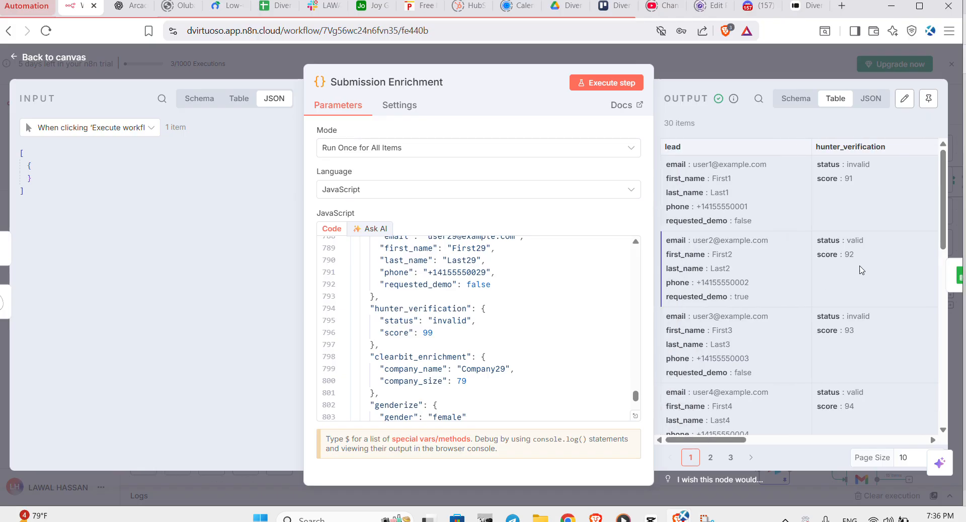
pyautogui.scroll(14, 434, 330)
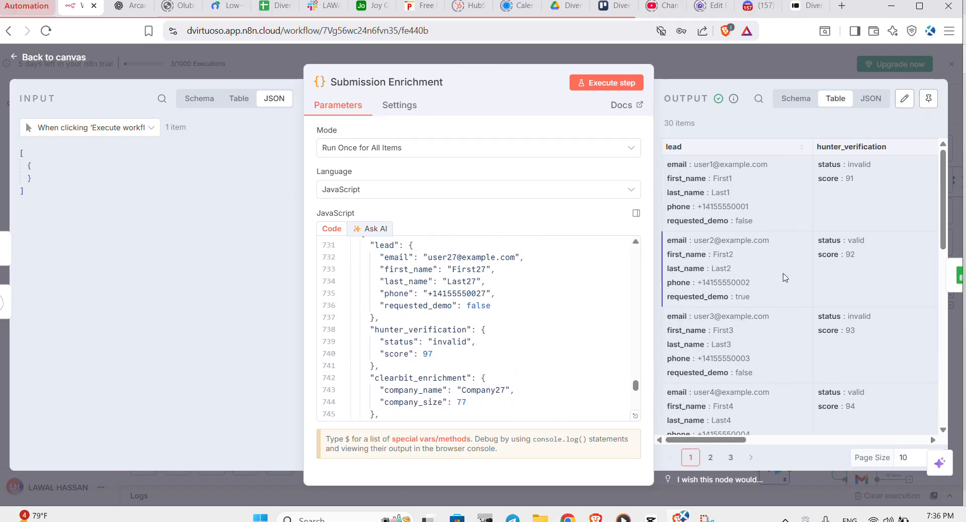
pyautogui.hscroll(5, 815, 200)
pyautogui.hscroll(8, 816, 200)
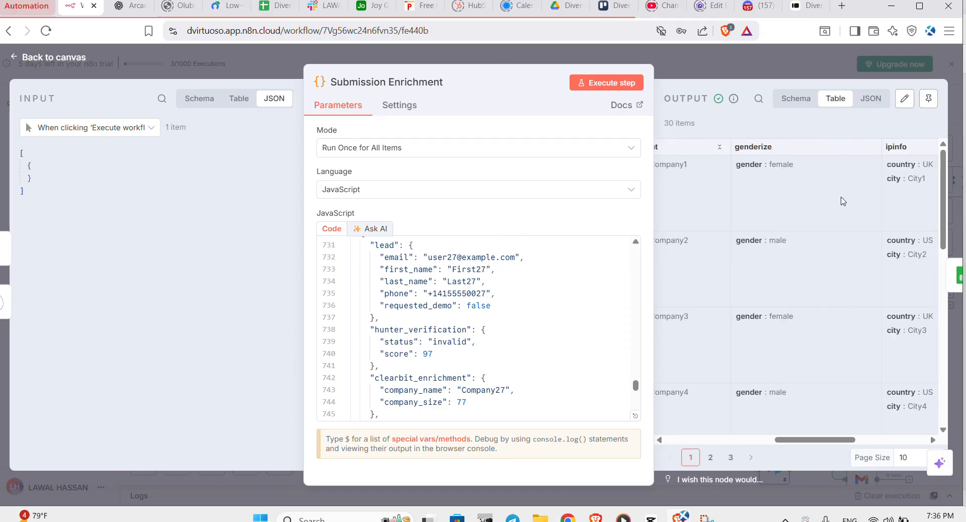
pyautogui.hscroll(-3, 878, 195)
pyautogui.hscroll(-5, 881, 194)
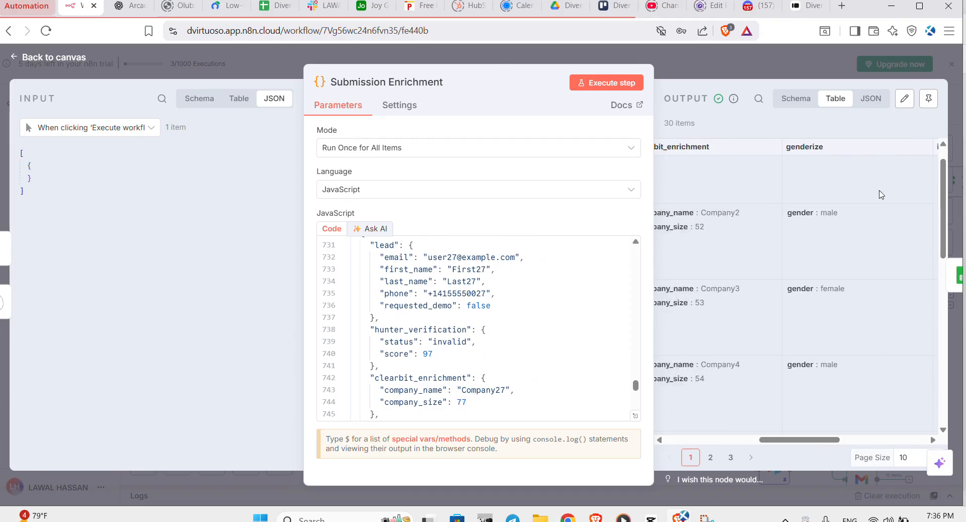
pyautogui.hscroll(1, 884, 210)
pyautogui.hscroll(6, 884, 210)
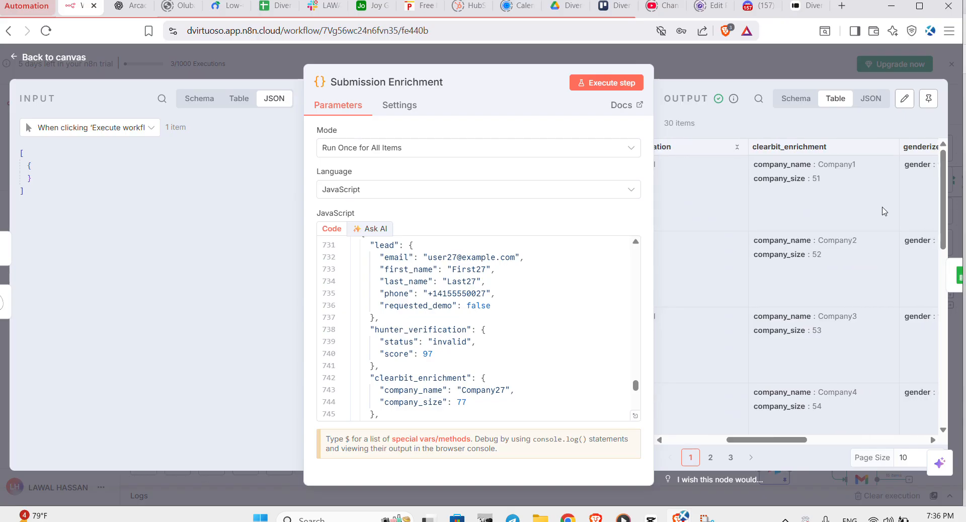
# - Review the last rows on page 1 and the records on page 3 of the output, closing the node
pyautogui.scroll(-4, 884, 211)
pyautogui.scroll(-5, 884, 211)
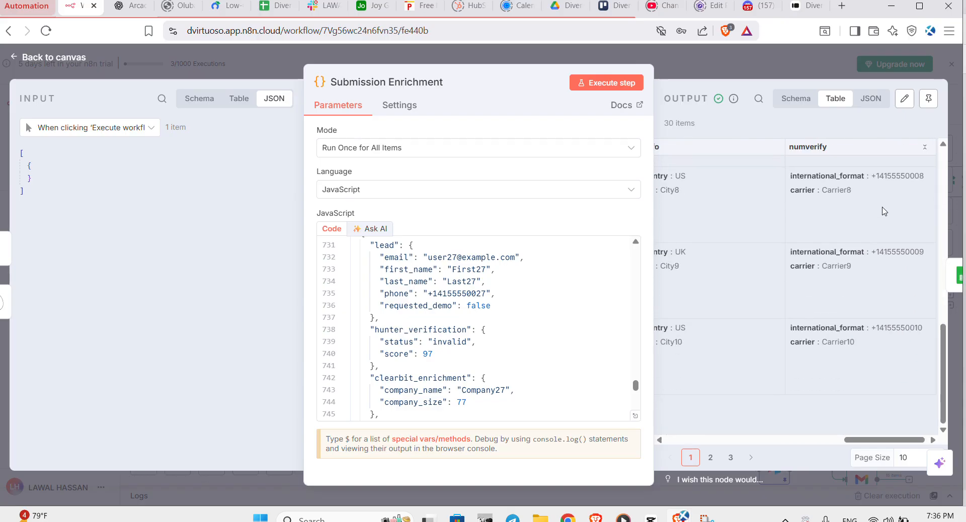
pyautogui.hscroll(-6, 885, 211)
pyautogui.hscroll(-1, 884, 210)
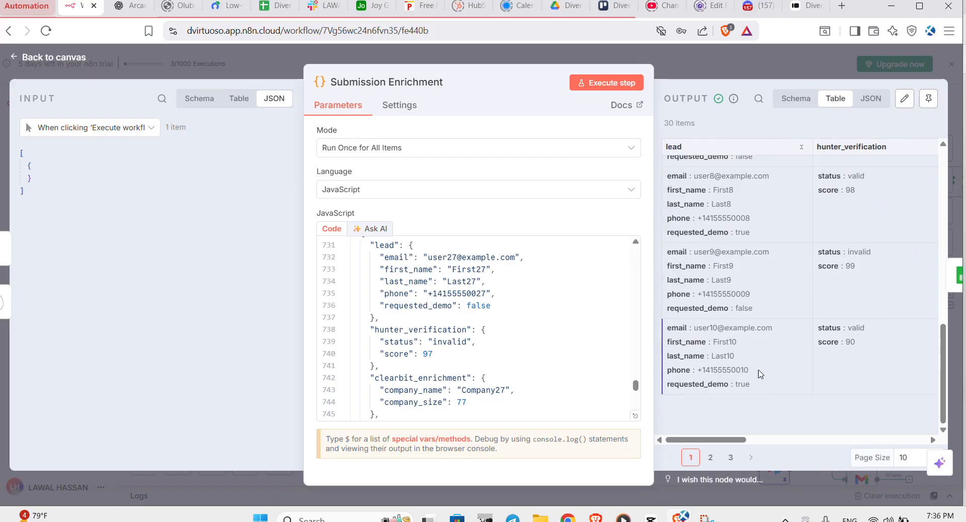
pyautogui.click(733, 459)
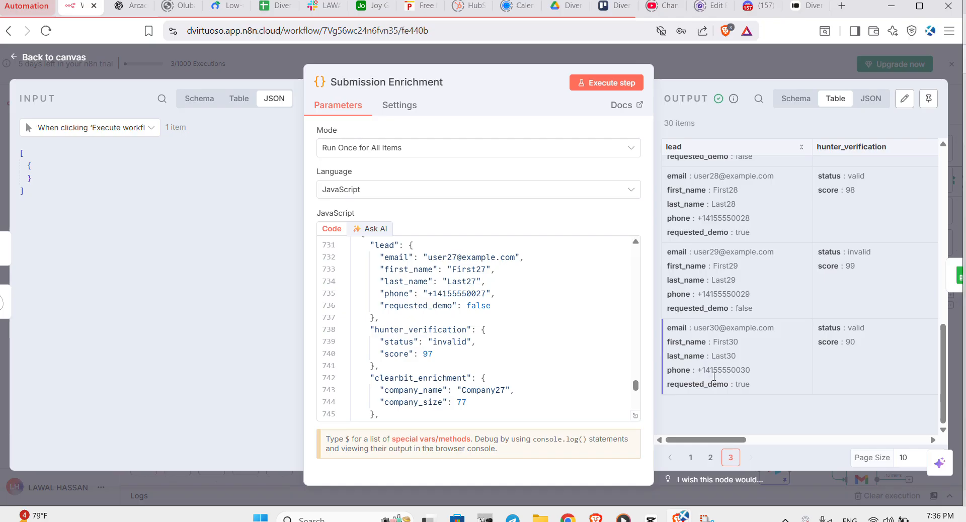
pyautogui.scroll(9, 714, 376)
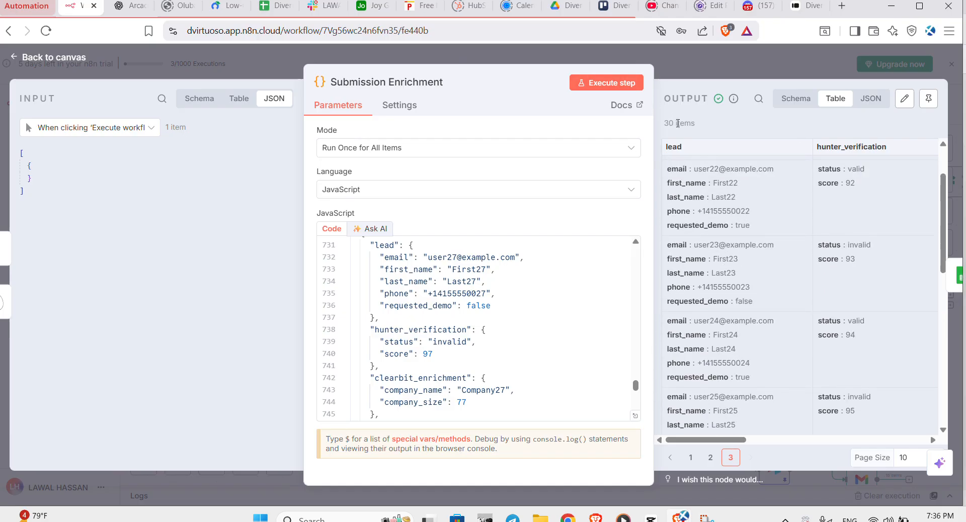
pyautogui.scroll(1, 757, 236)
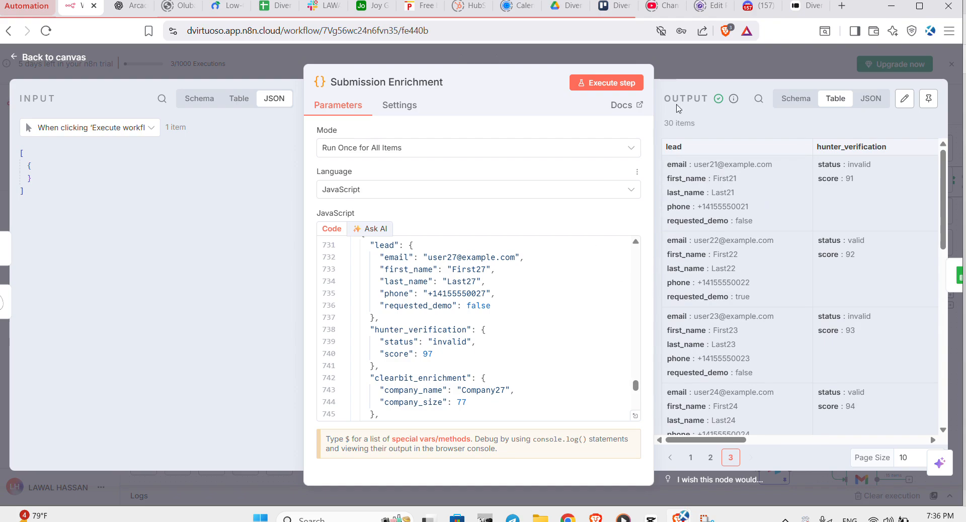
pyautogui.click(729, 64)
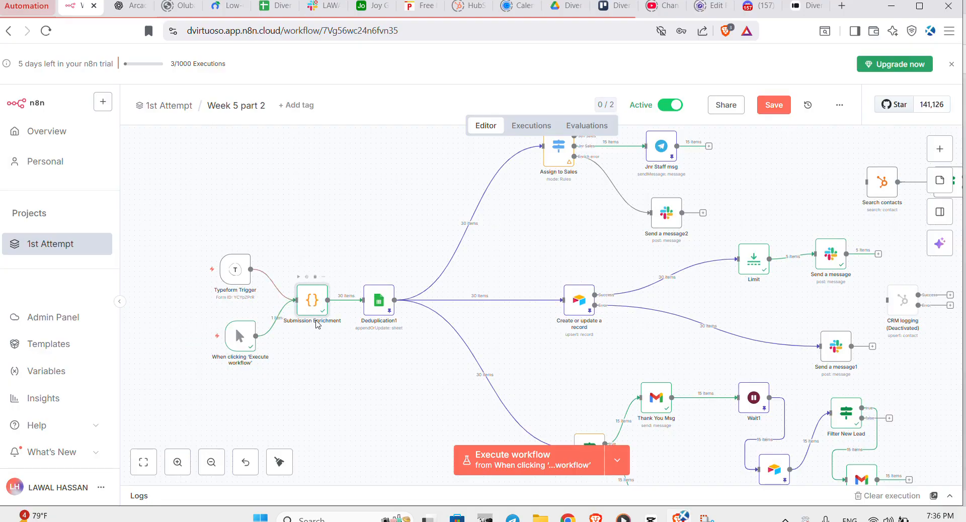
# - Examine the flow from Submission Enrichment through Deduplication1 to the Assign to Sales and Create or update a record branches
pyautogui.click(318, 325)
pyautogui.click(312, 301)
pyautogui.hscroll(5, 433, 328)
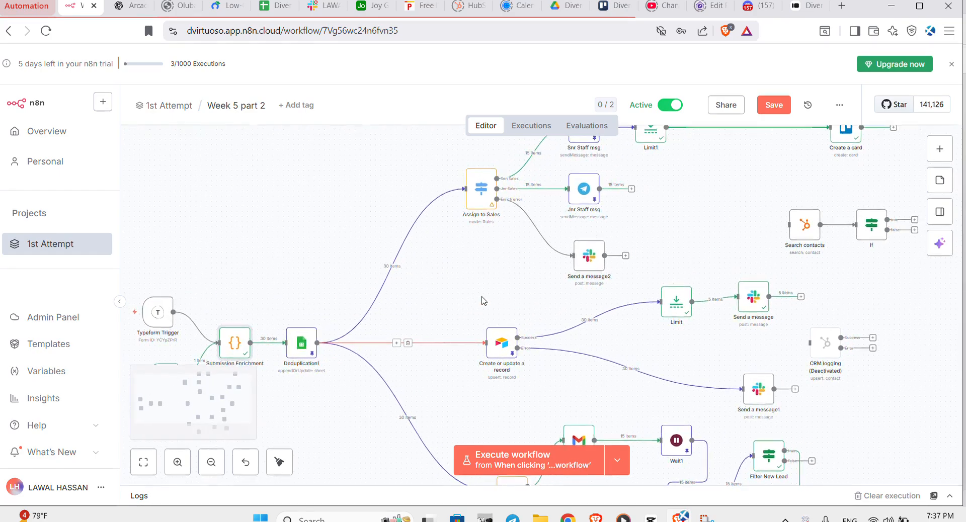
pyautogui.hscroll(-5, 482, 300)
pyautogui.scroll(-4, 482, 301)
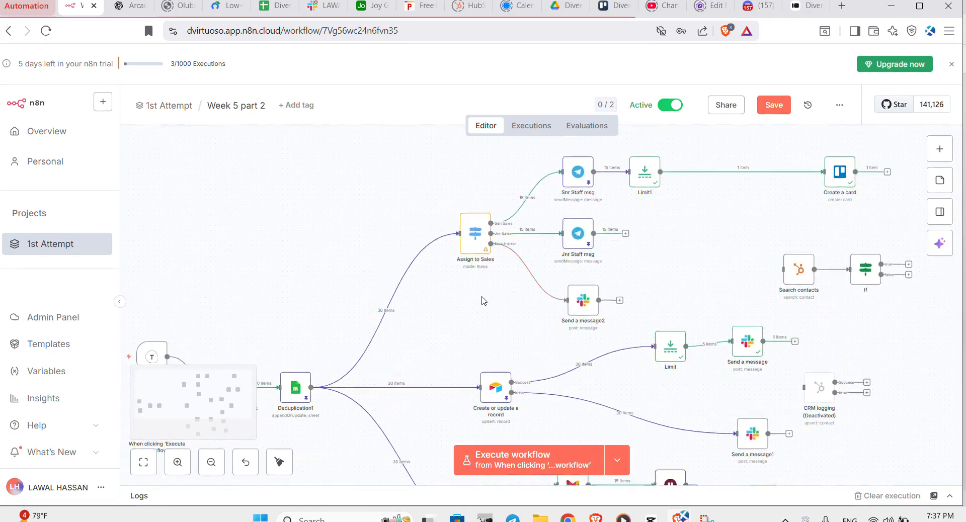
pyautogui.hscroll(-1, 482, 300)
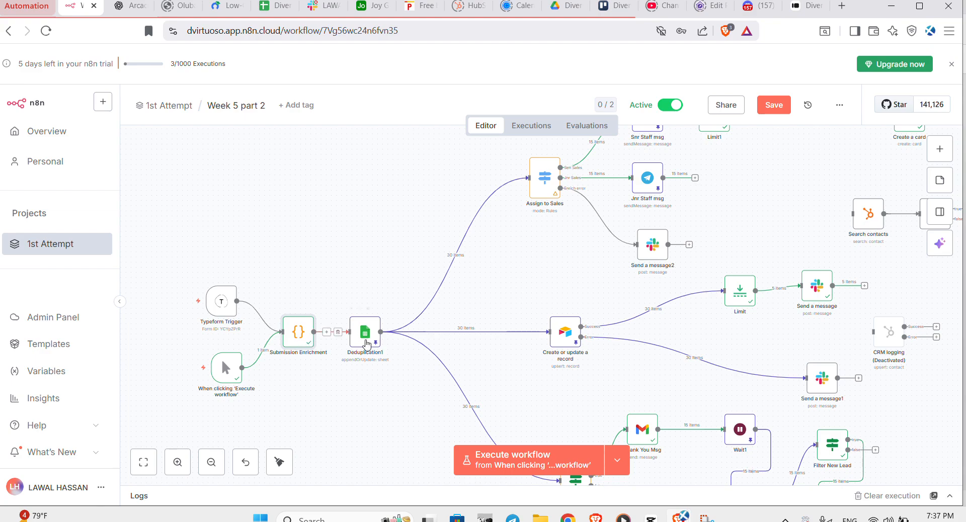
pyautogui.hscroll(2, 369, 342)
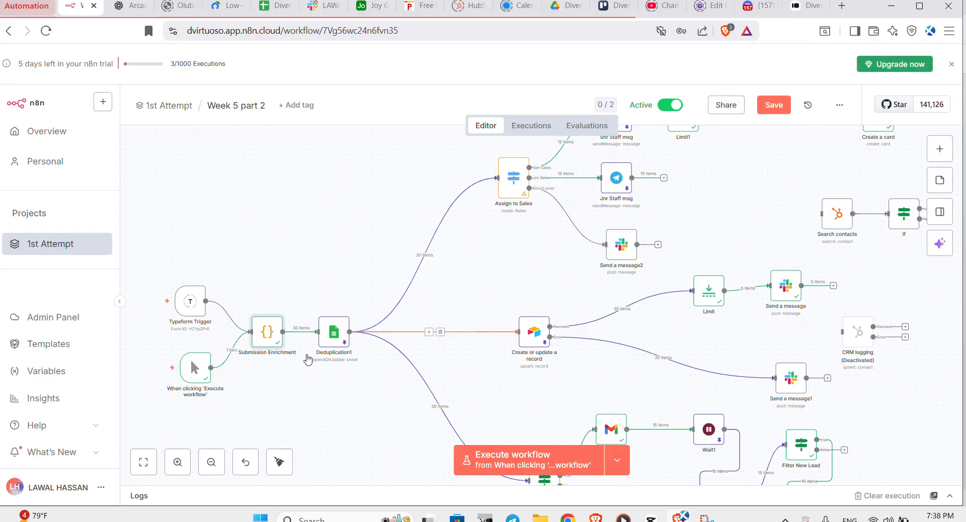
# - Open the Deduplication1 node and check the credentials available for its Google Sheets connection
pyautogui.click(335, 336)
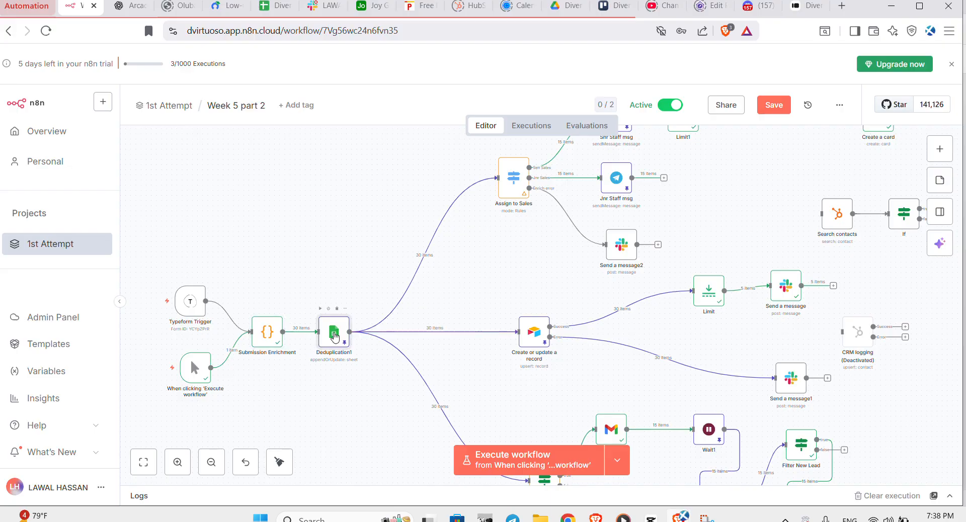
pyautogui.doubleClick(334, 336)
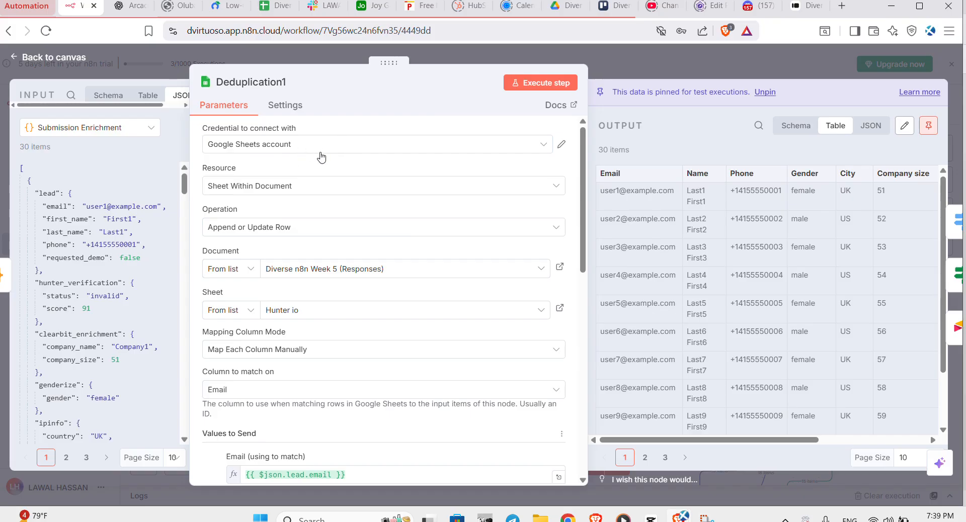
pyautogui.click(338, 151)
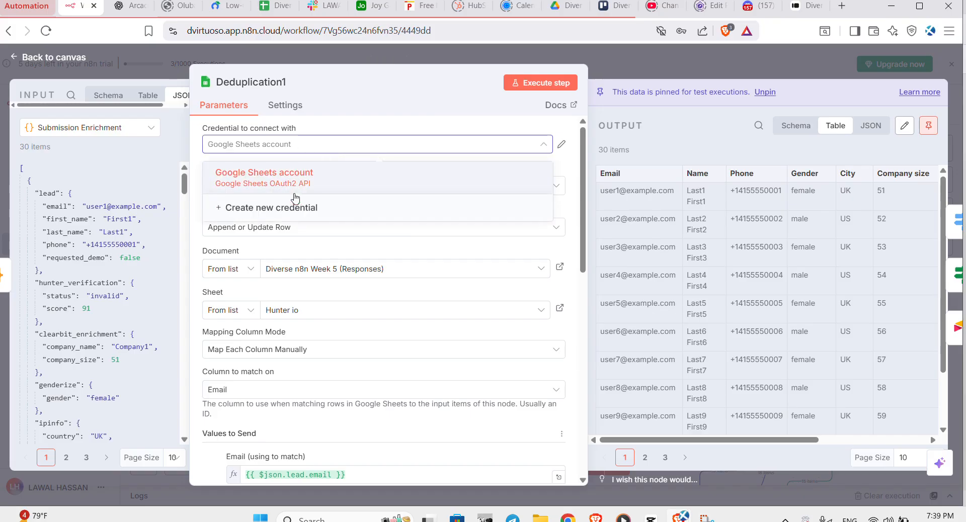
pyautogui.click(379, 146)
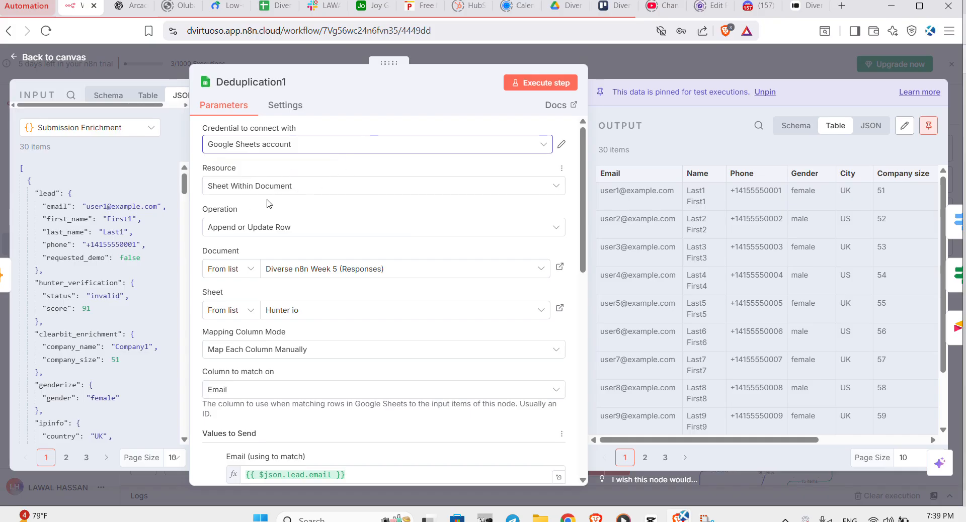
# - View the Hunter io sheet in Diverse n8n Week 5 (Responses), and review the column mappings in the Deduplication1 node
pyautogui.click(272, 5)
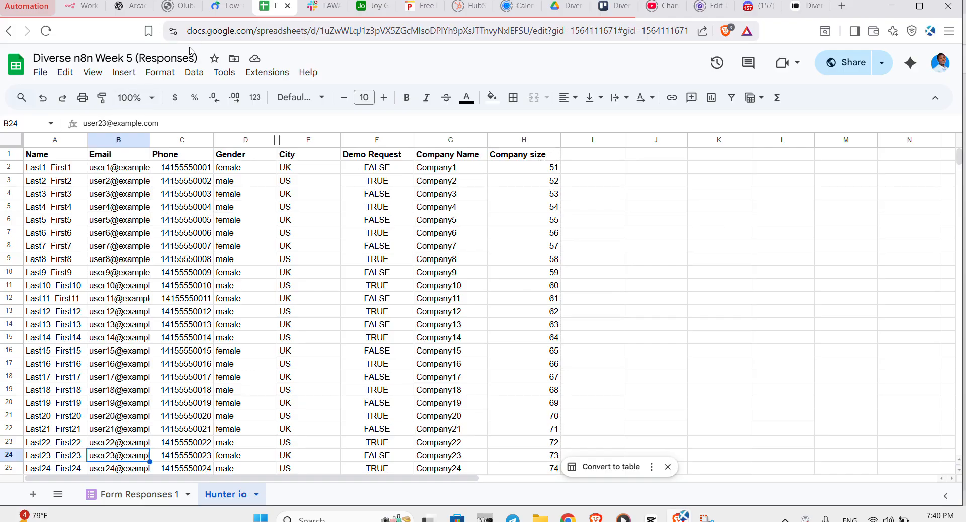
pyautogui.click(81, 6)
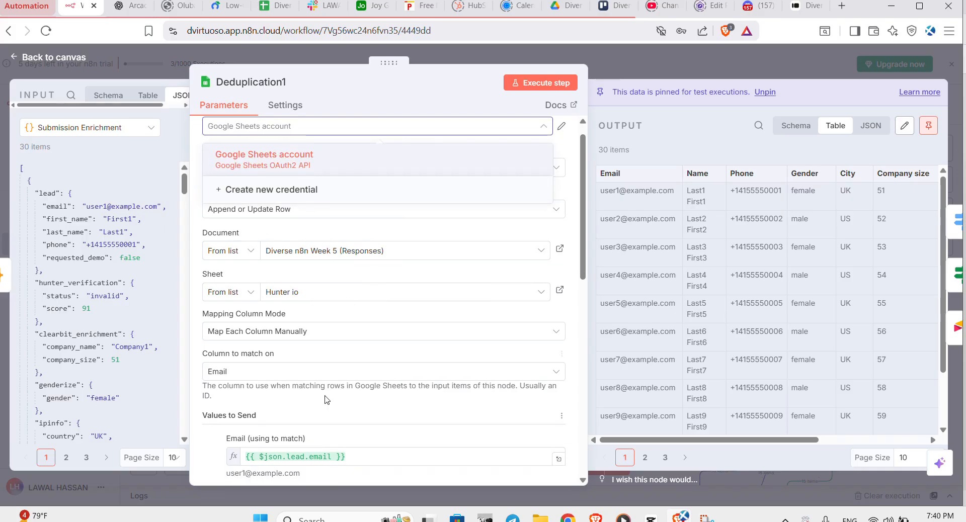
pyautogui.scroll(-2, 324, 399)
pyautogui.scroll(-2, 325, 399)
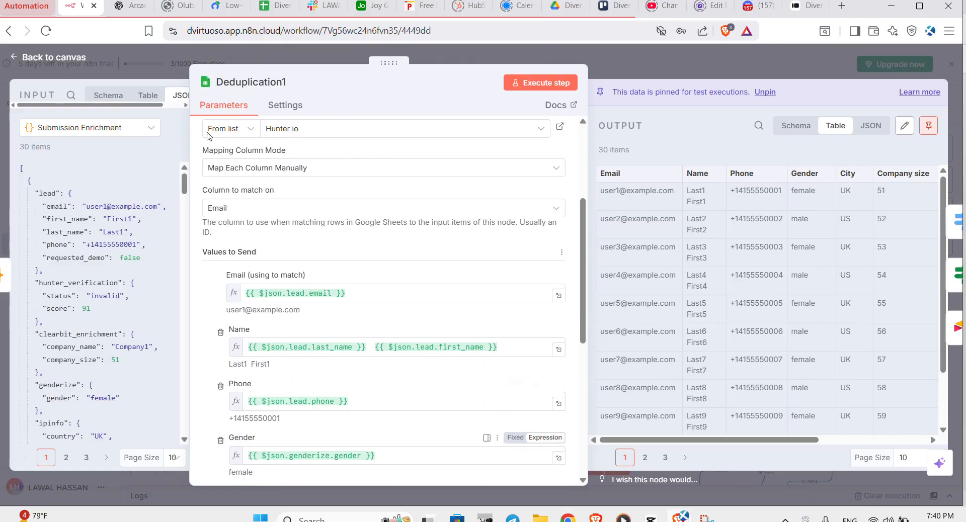
# - View the Hunter io sheet's columns and compare them with the Values to Send mappings in the Deduplication1 node
pyautogui.click(265, 7)
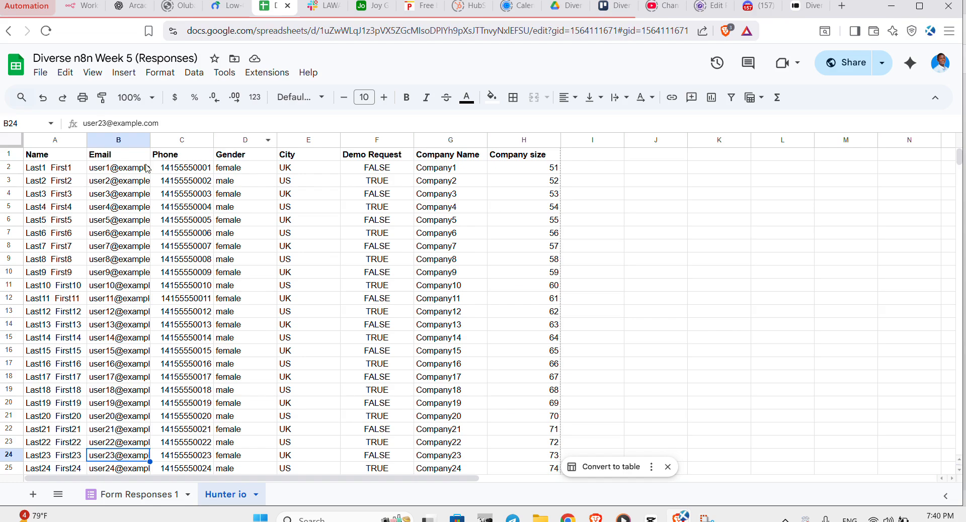
pyautogui.click(79, 8)
pyautogui.scroll(-1, 305, 196)
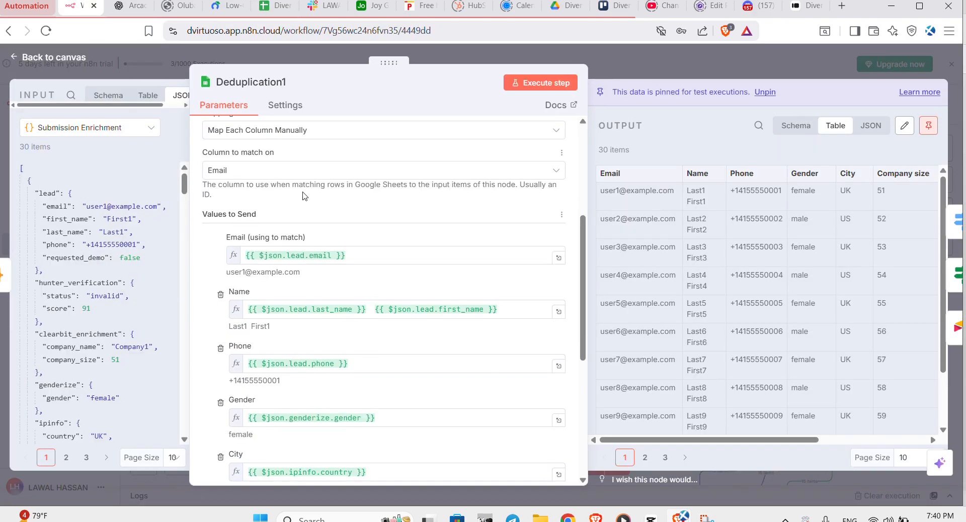
pyautogui.scroll(-1, 305, 196)
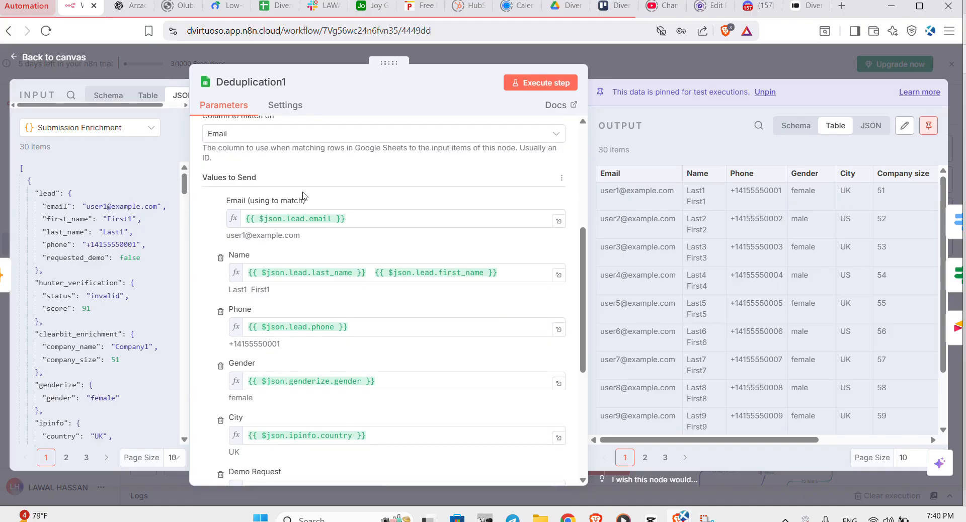
pyautogui.scroll(-3, 305, 196)
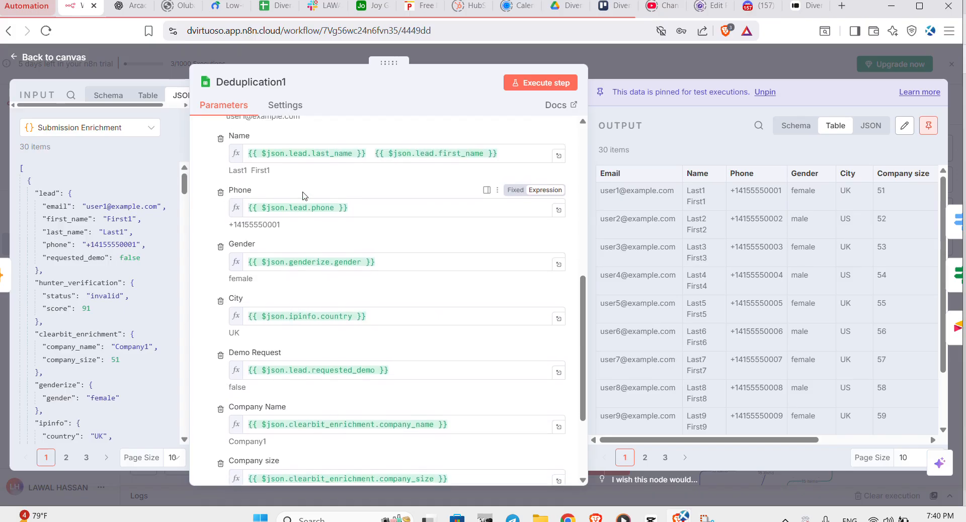
pyautogui.scroll(5, 292, 373)
pyautogui.scroll(3, 294, 372)
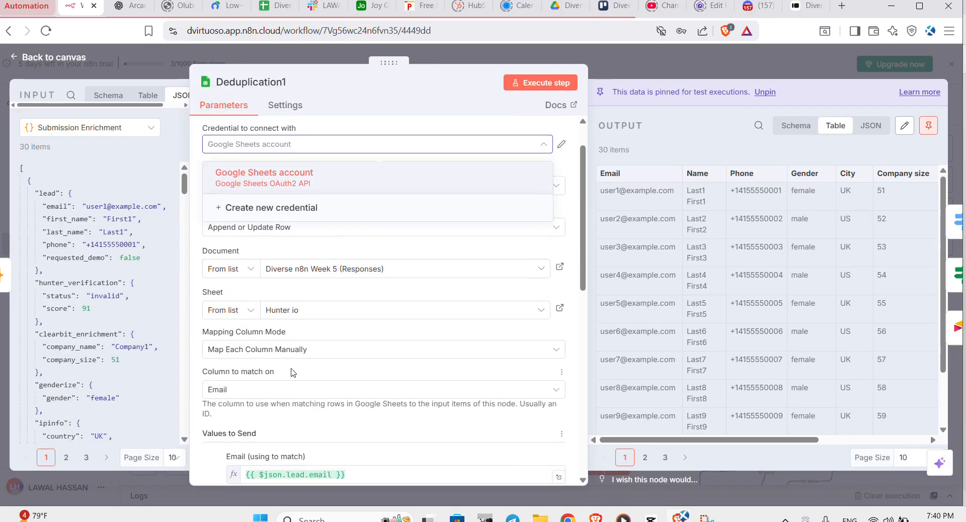
pyautogui.scroll(-4, 322, 423)
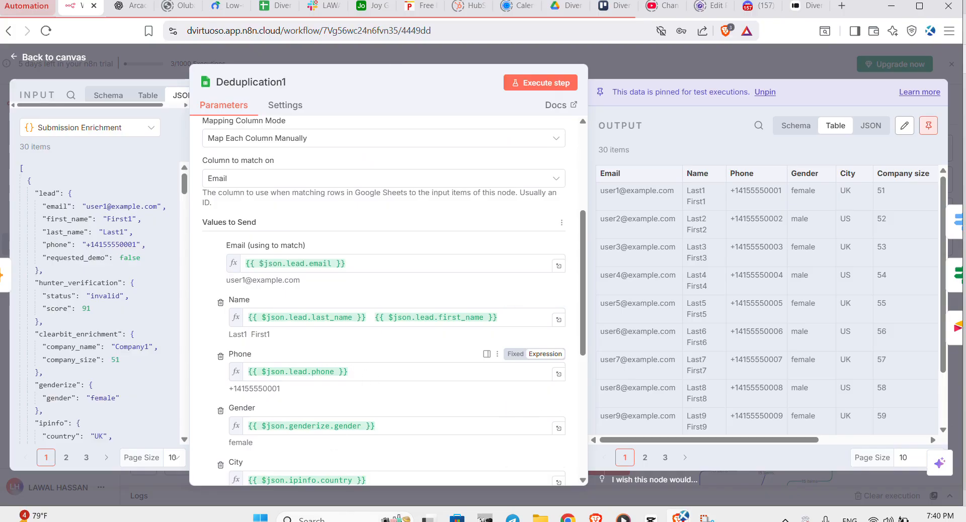
pyautogui.scroll(4, 322, 458)
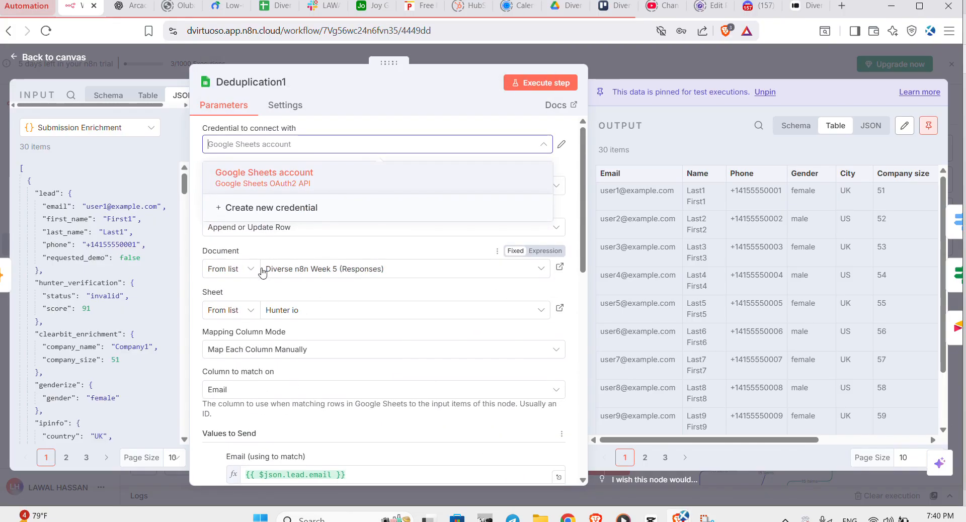
# - Dismiss the credential choices and look through the spreadsheets available for the Document setting, keeping Diverse n8n Week 5 (Responses)
pyautogui.click(375, 230)
pyautogui.click(403, 208)
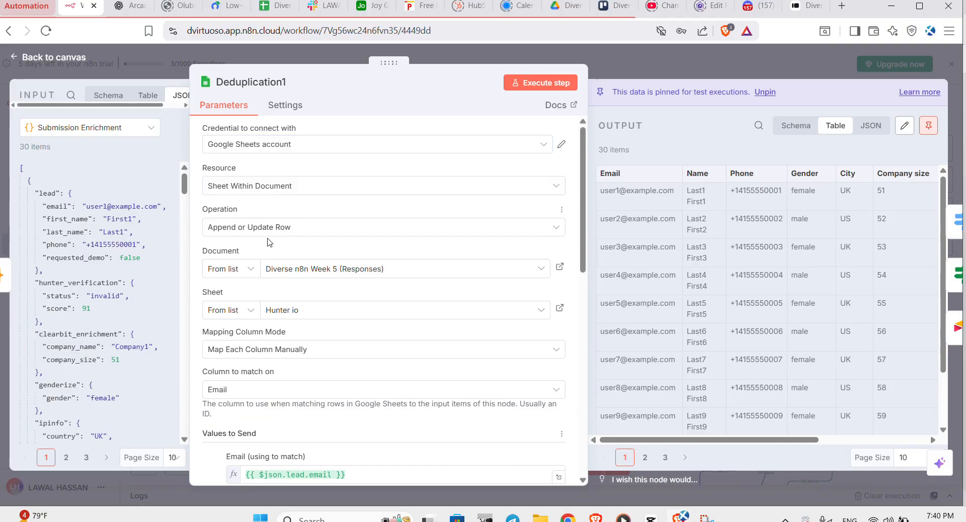
pyautogui.click(327, 274)
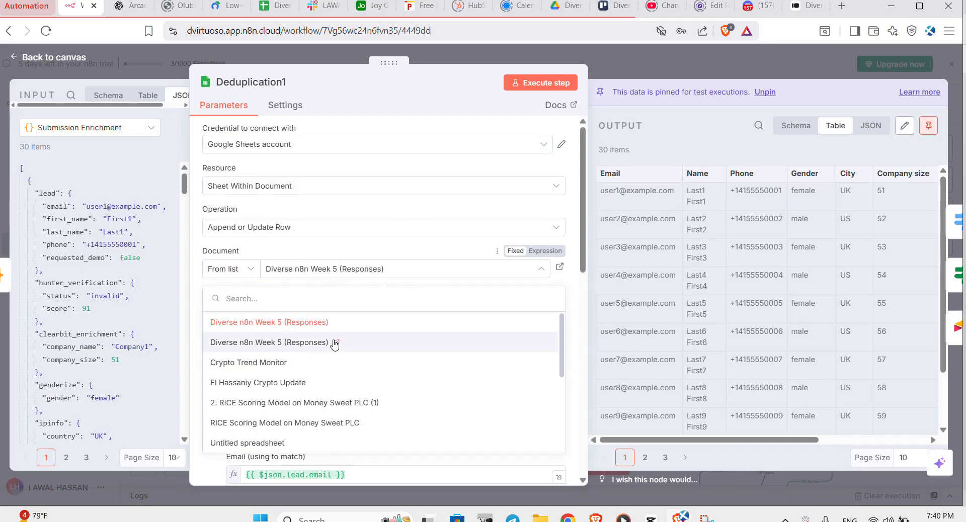
pyautogui.scroll(-10, 334, 343)
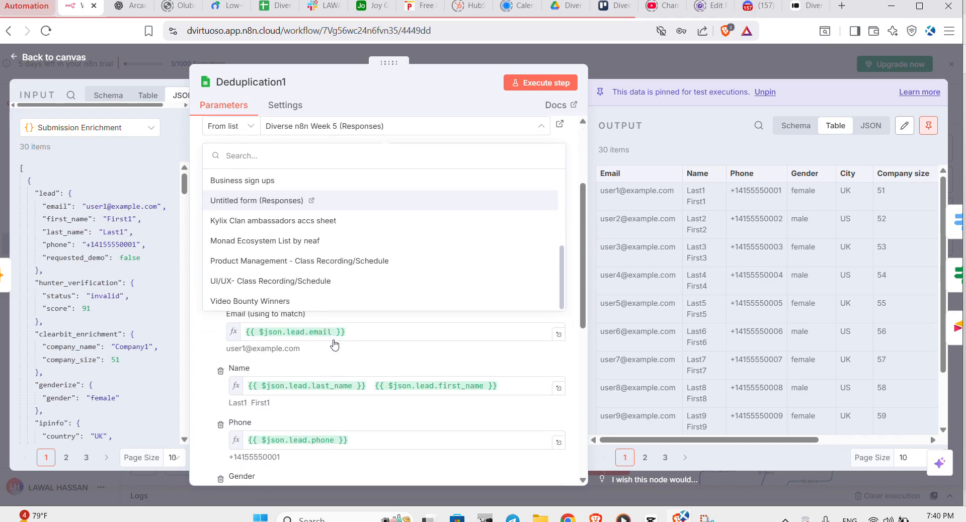
pyautogui.scroll(10, 335, 345)
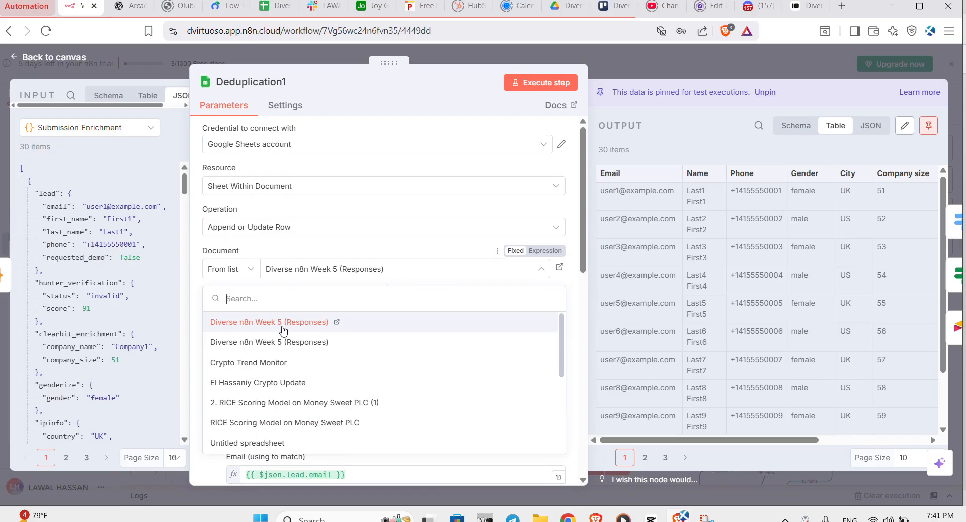
pyautogui.click(364, 283)
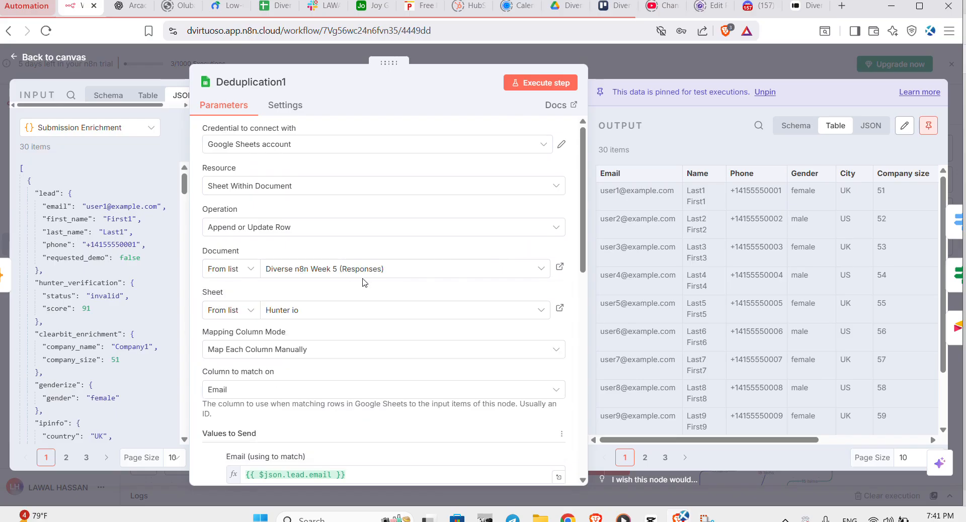
# - Check the options available for Sheet and Mapping Column Mode, keeping Hunter io and Map Each Column Manually
pyautogui.click(344, 315)
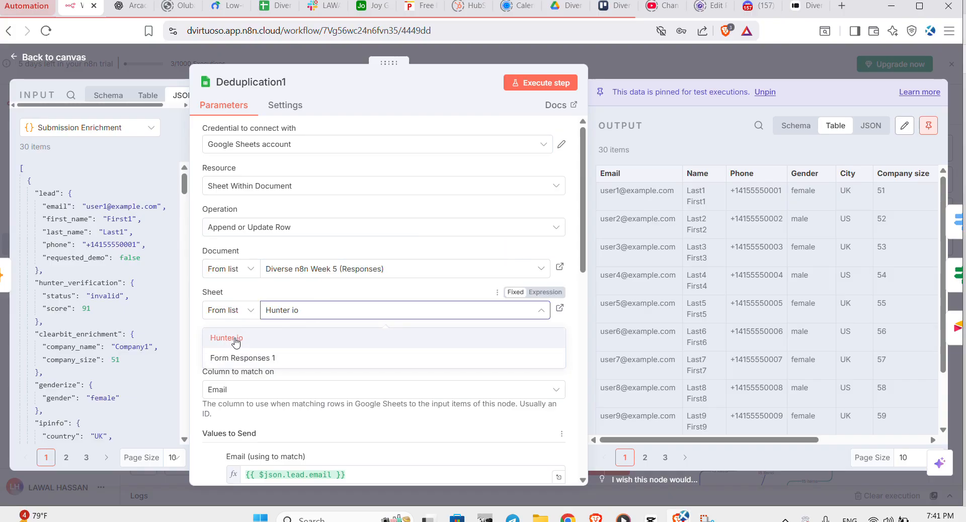
pyautogui.click(364, 291)
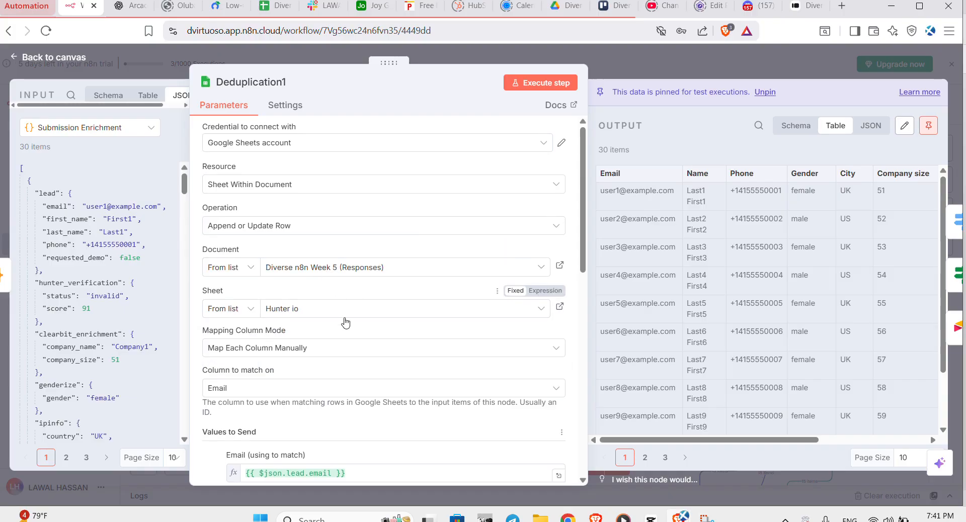
pyautogui.scroll(-1, 346, 321)
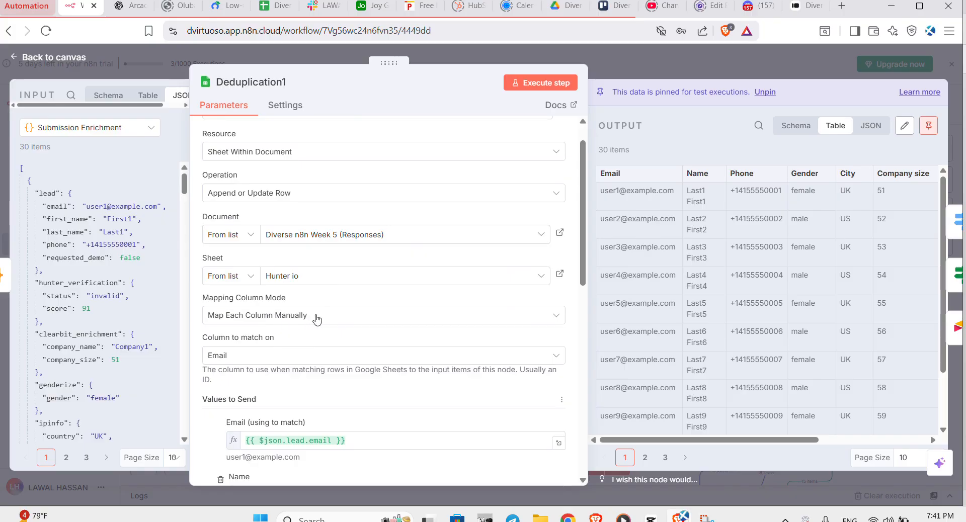
pyautogui.click(331, 318)
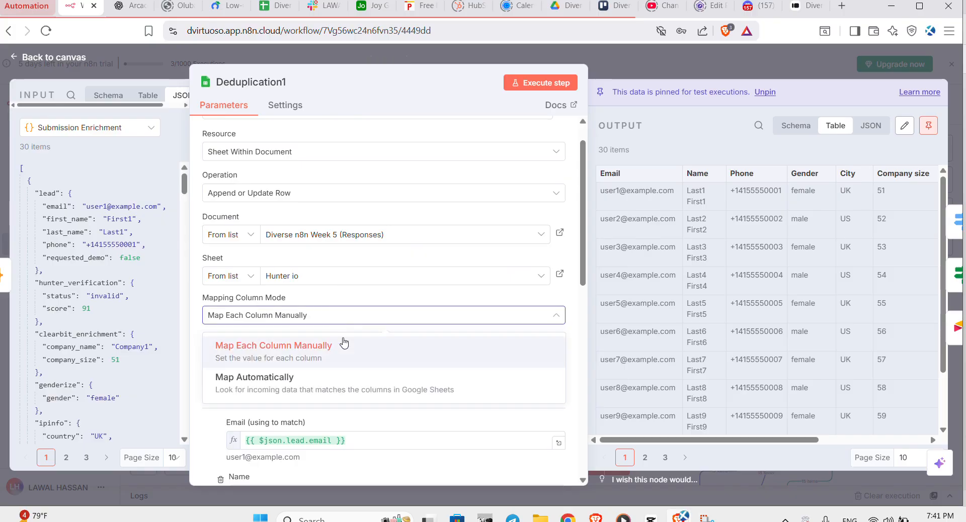
pyautogui.click(423, 298)
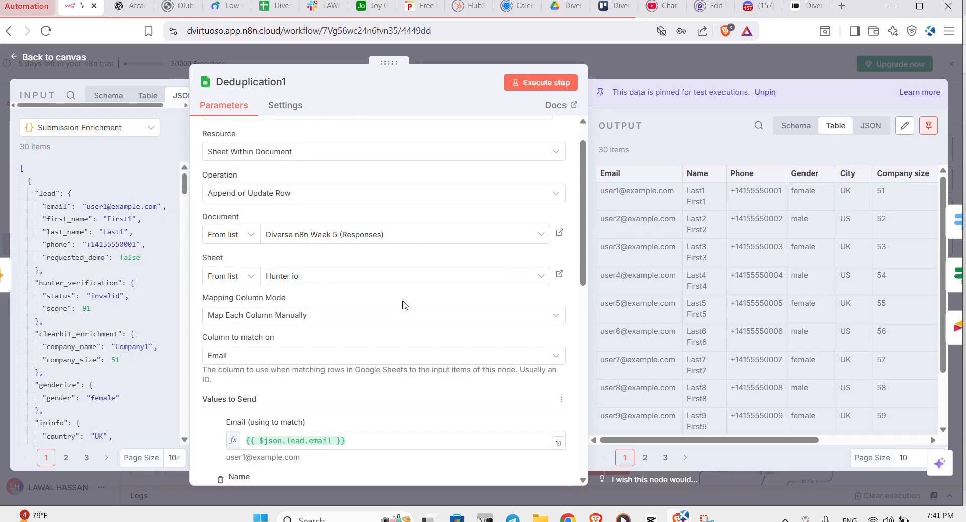
# - Review the Column to match on setting together with the Append or Update Row operation, keeping Email as the matching column
pyautogui.scroll(-1, 402, 305)
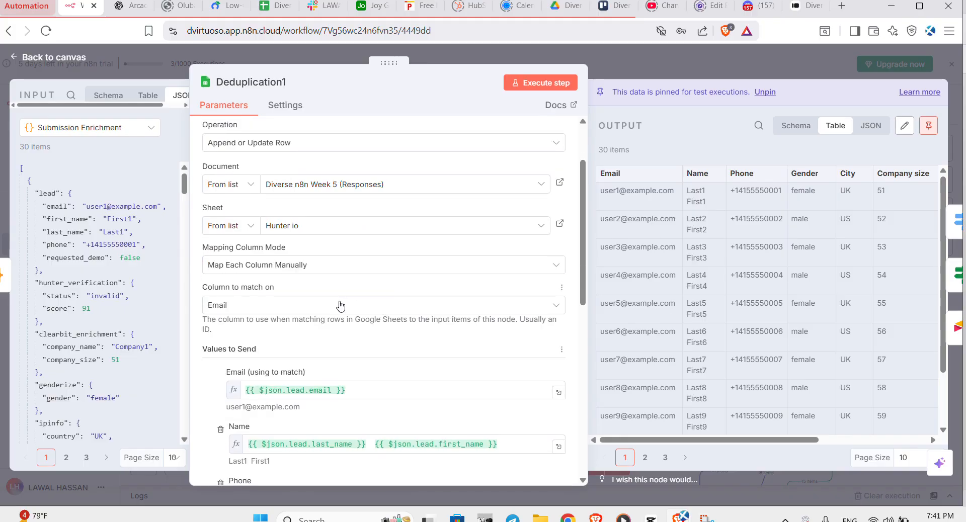
pyautogui.scroll(-1, 352, 375)
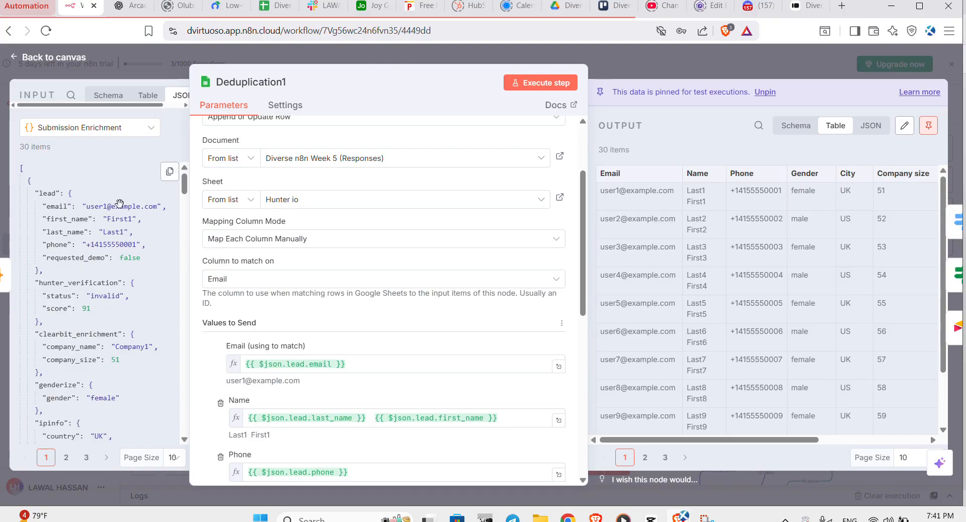
pyautogui.click(292, 282)
pyautogui.click(335, 265)
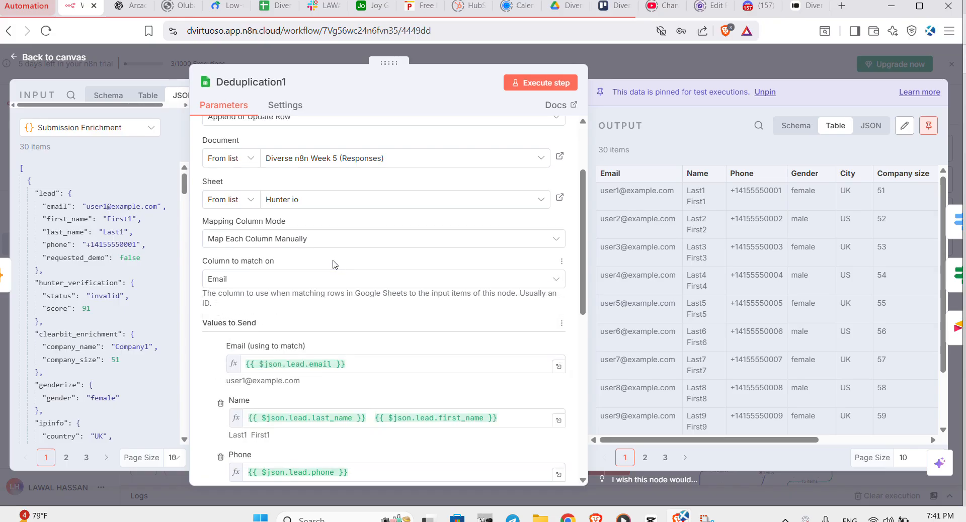
pyautogui.scroll(2, 259, 197)
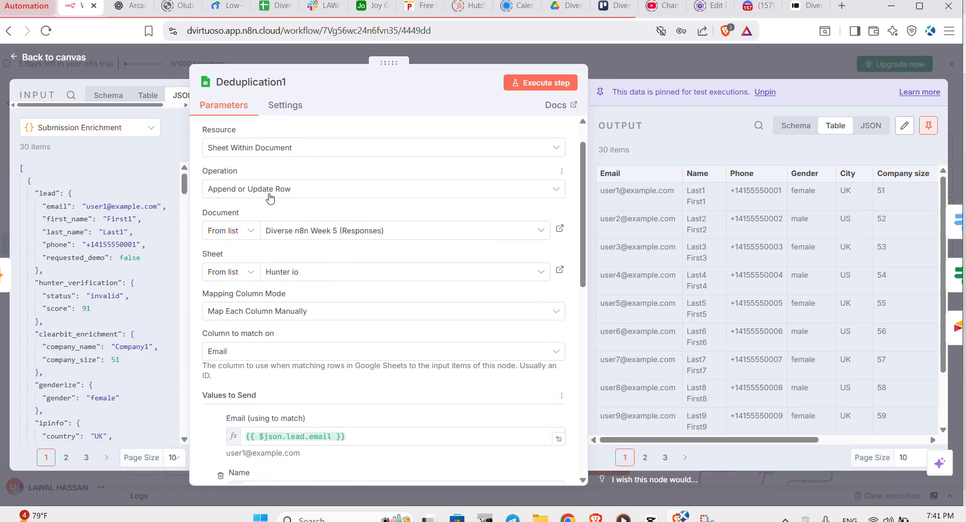
pyautogui.scroll(-1, 278, 196)
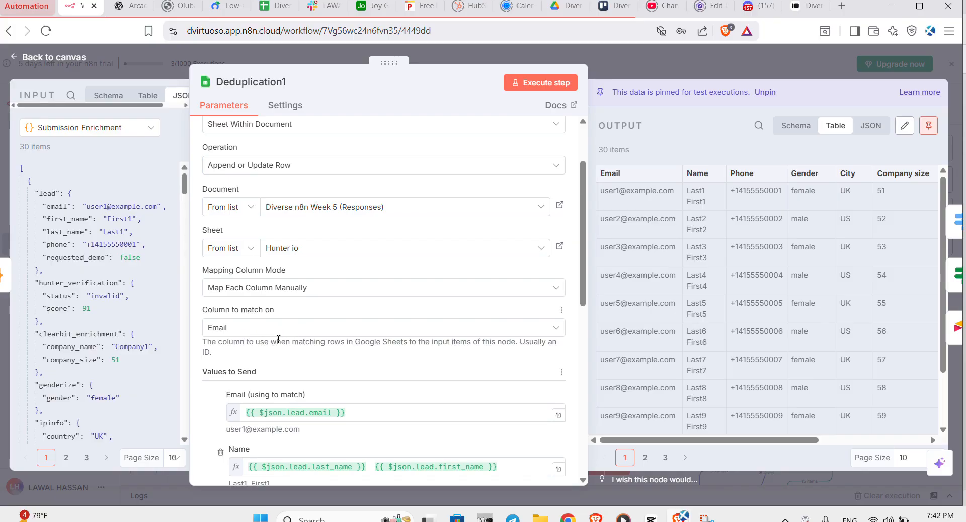
pyautogui.scroll(-1, 271, 347)
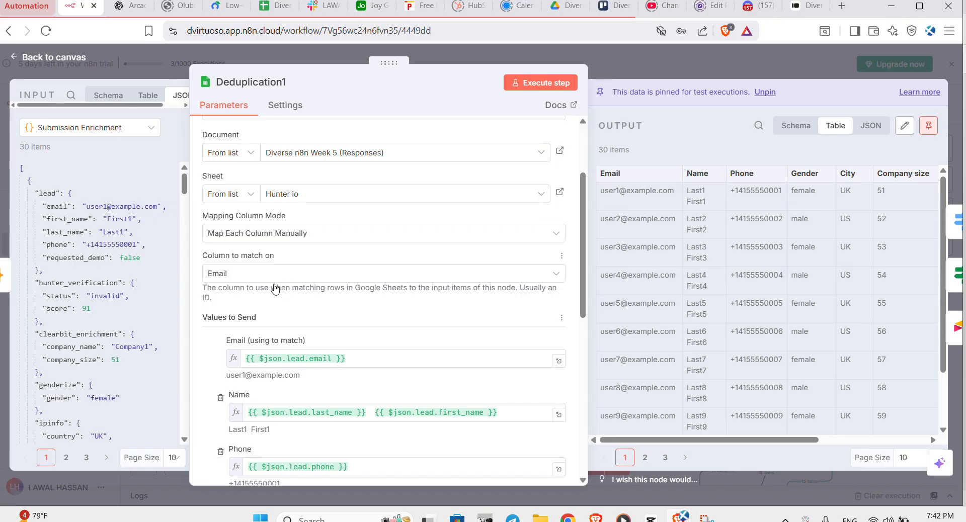
pyautogui.click(306, 277)
pyautogui.click(307, 277)
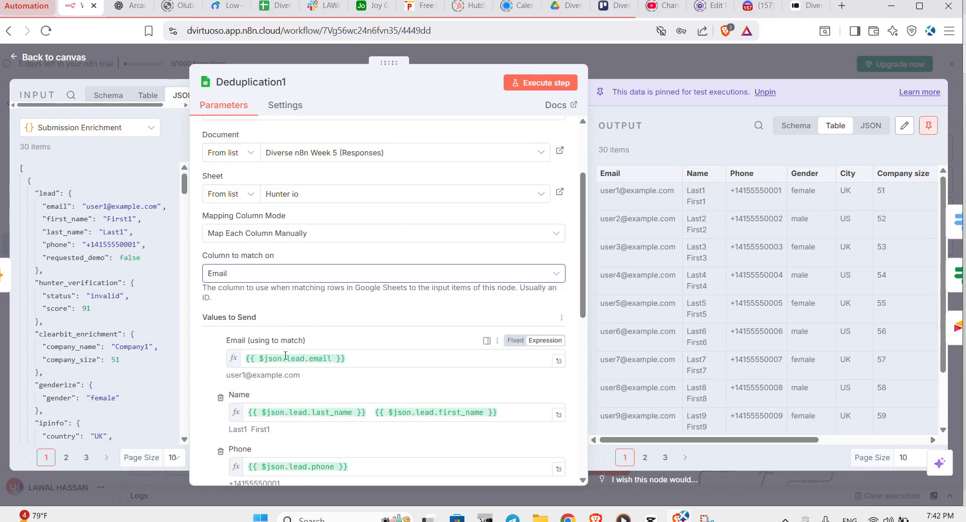
# - Compare the lead fields in the Submission Enrichment input with the Email, Name and Phone mappings and the Google Sheet
pyautogui.scroll(-1, 302, 352)
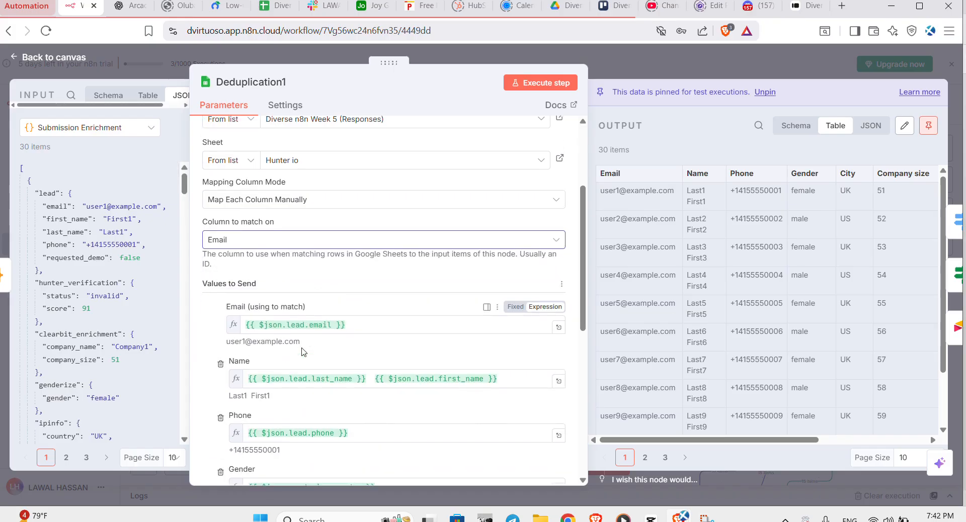
pyautogui.scroll(-2, 304, 352)
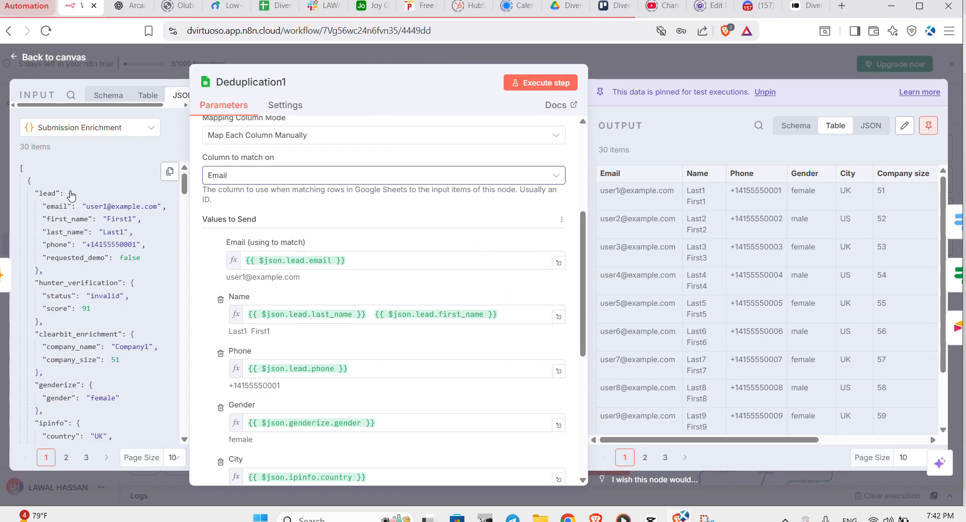
pyautogui.moveTo(61, 204); pyautogui.dragTo(94, 245)
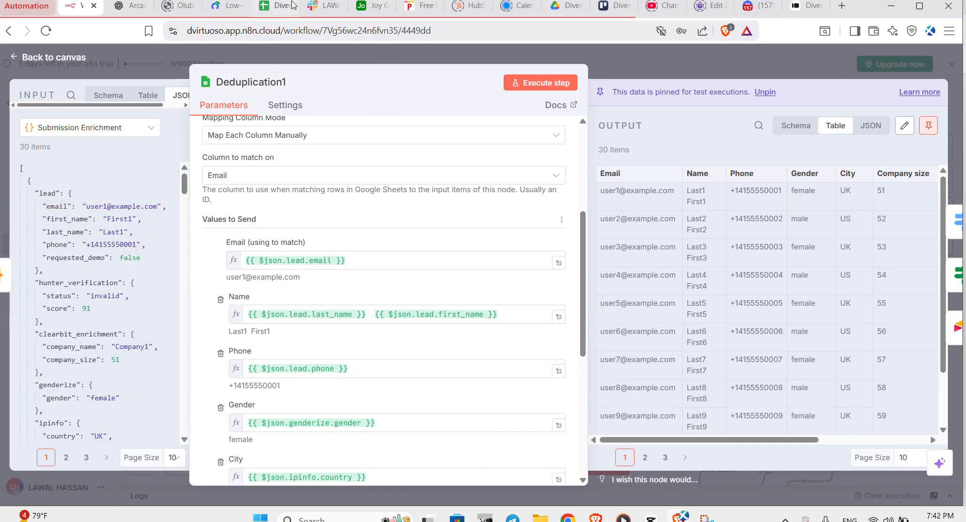
pyautogui.click(272, 6)
pyautogui.click(92, 8)
pyautogui.scroll(-1, 281, 320)
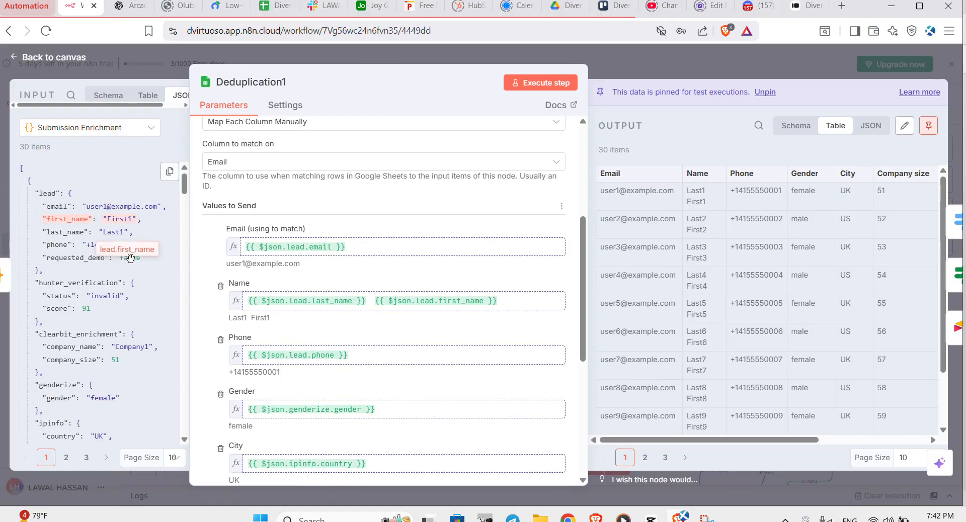
# - Compare the Gender, City, Demo Request, Company Name and Company size mappings with the Submission Enrichment JSON fields
pyautogui.scroll(-2, 288, 348)
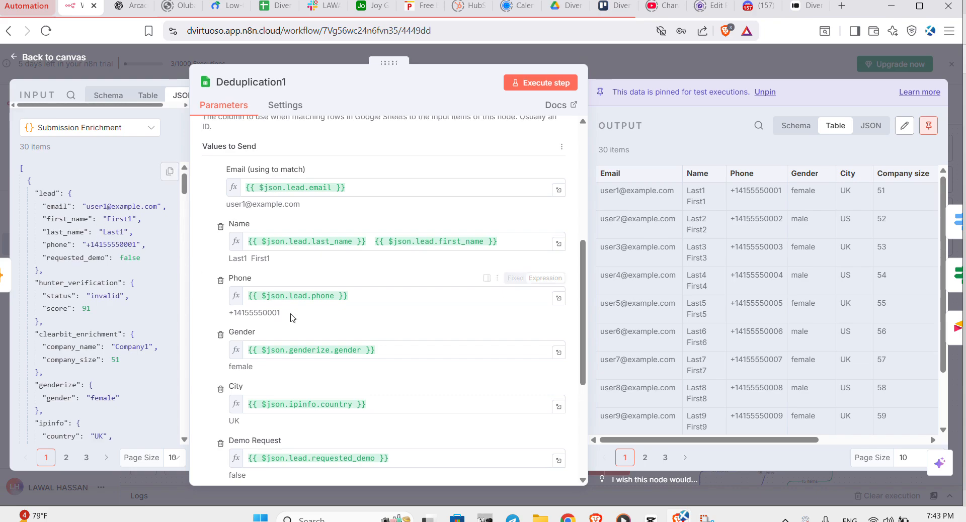
pyautogui.scroll(-1, 335, 341)
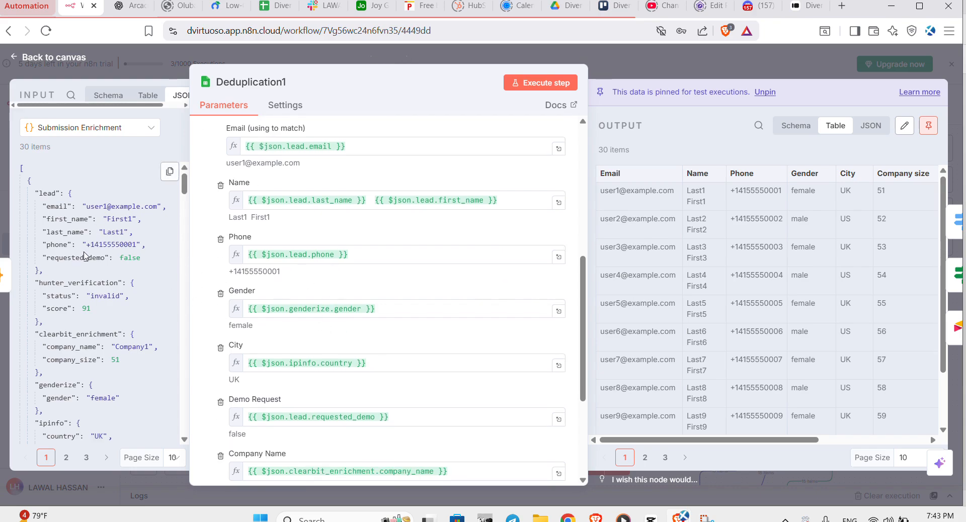
pyautogui.scroll(-1, 85, 256)
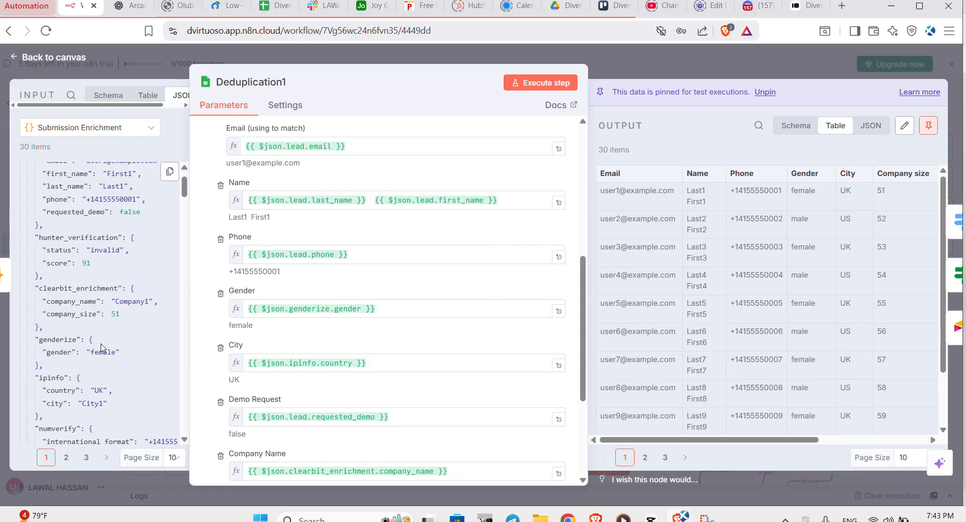
pyautogui.scroll(-1, 382, 312)
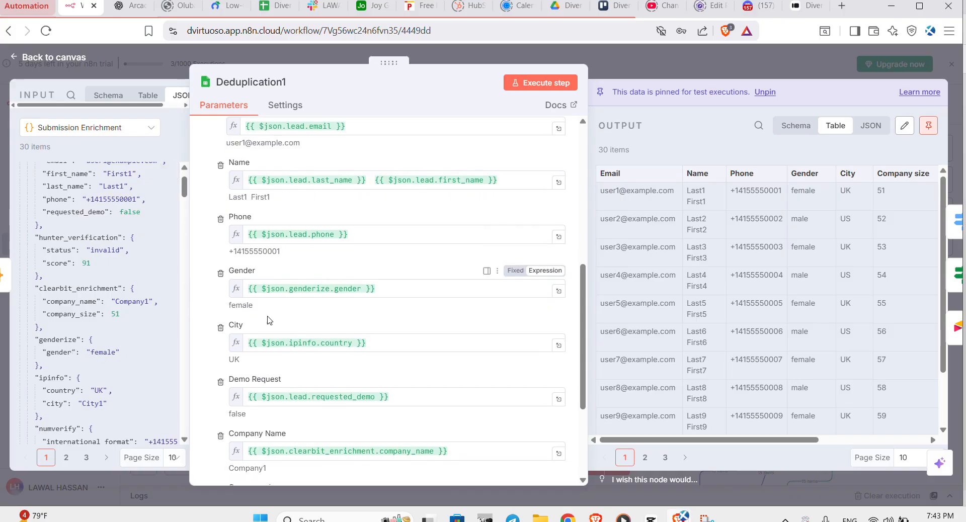
pyautogui.scroll(-2, 101, 272)
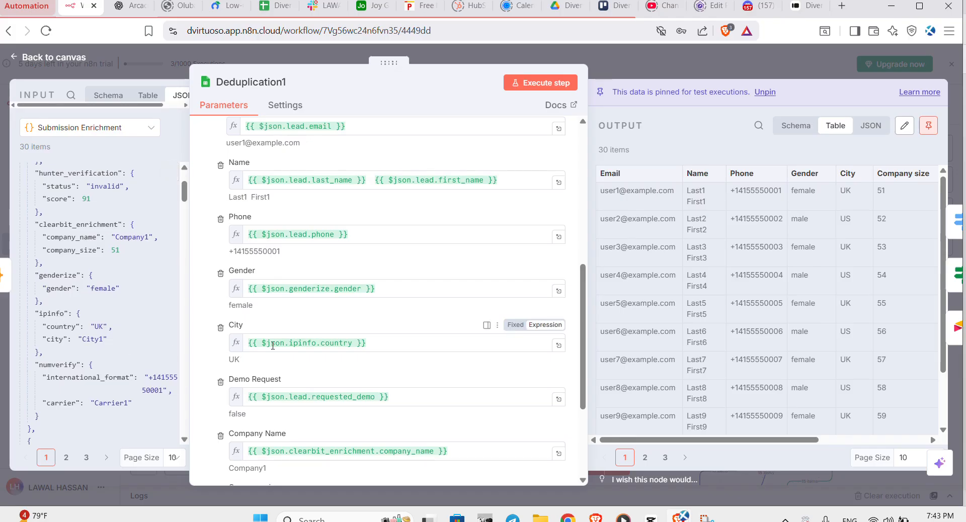
pyautogui.scroll(-1, 283, 340)
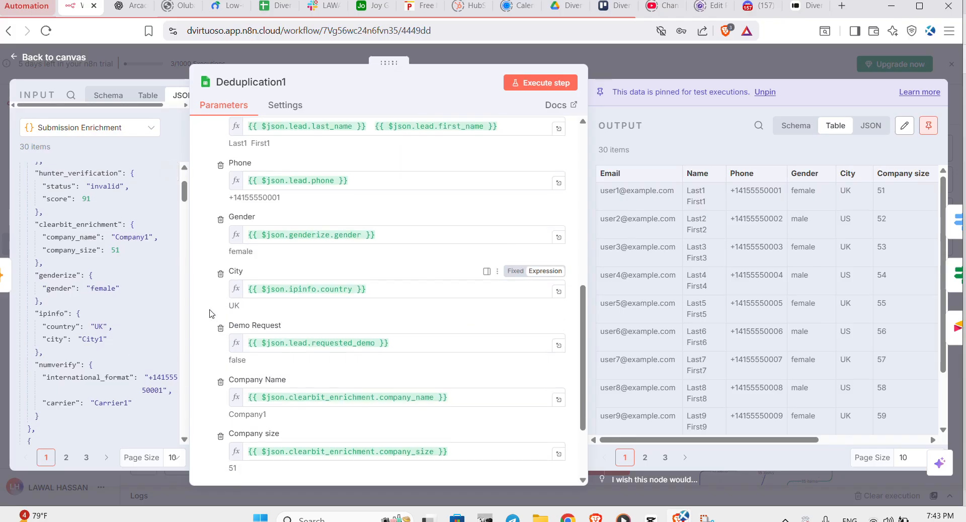
pyautogui.scroll(-1, 211, 314)
pyautogui.scroll(3, 90, 214)
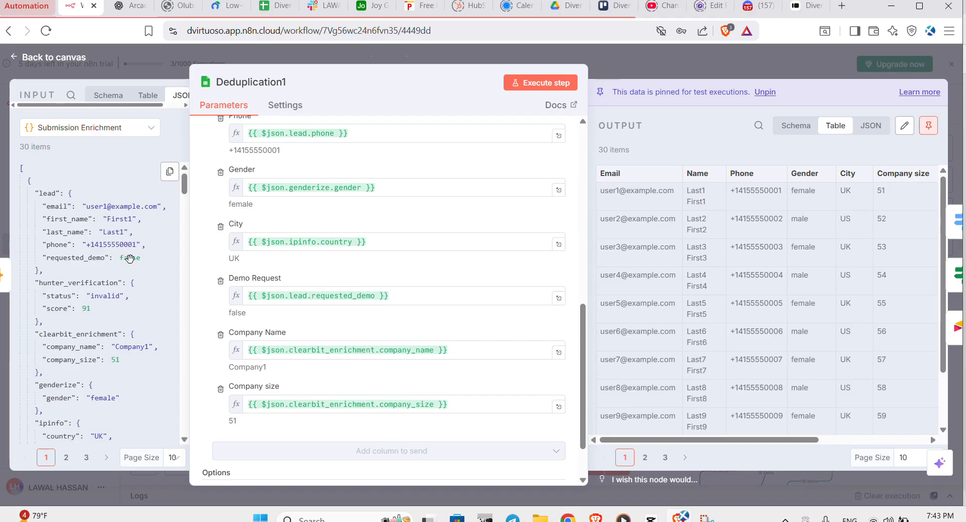
# - Compare the Values to Send mappings in Deduplication1, from Company size back up to Email, with the Submission Enrichment JSON fields
pyautogui.scroll(-1, 346, 423)
pyautogui.scroll(1, 345, 418)
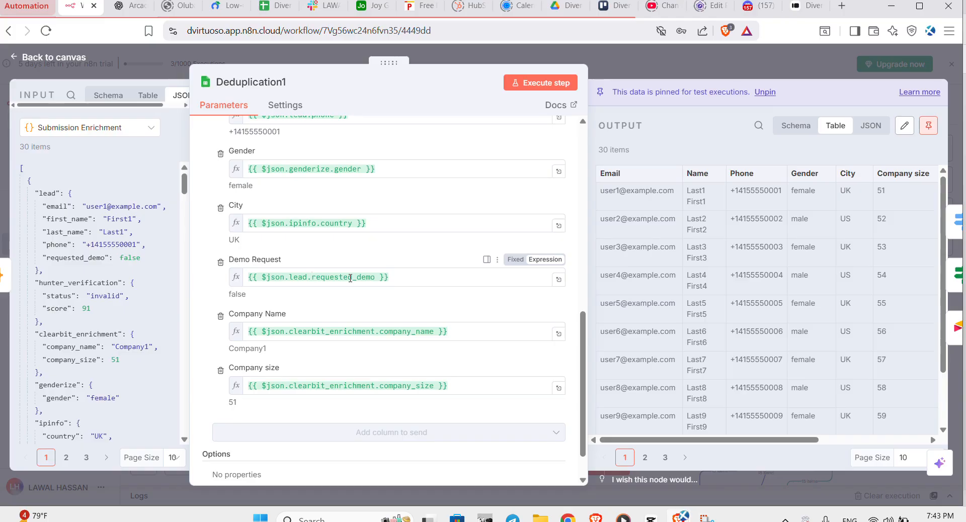
pyautogui.scroll(-1, 357, 275)
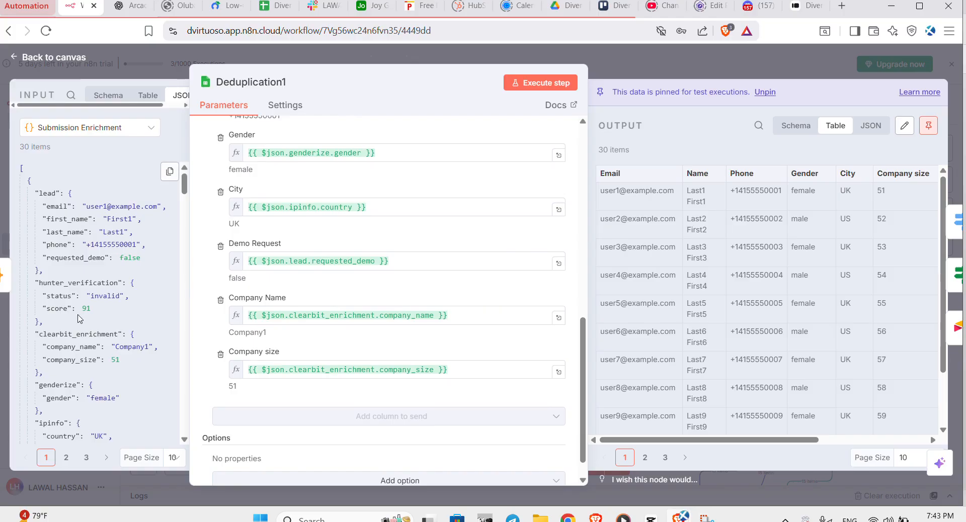
pyautogui.scroll(-1, 80, 318)
pyautogui.scroll(-4, 79, 318)
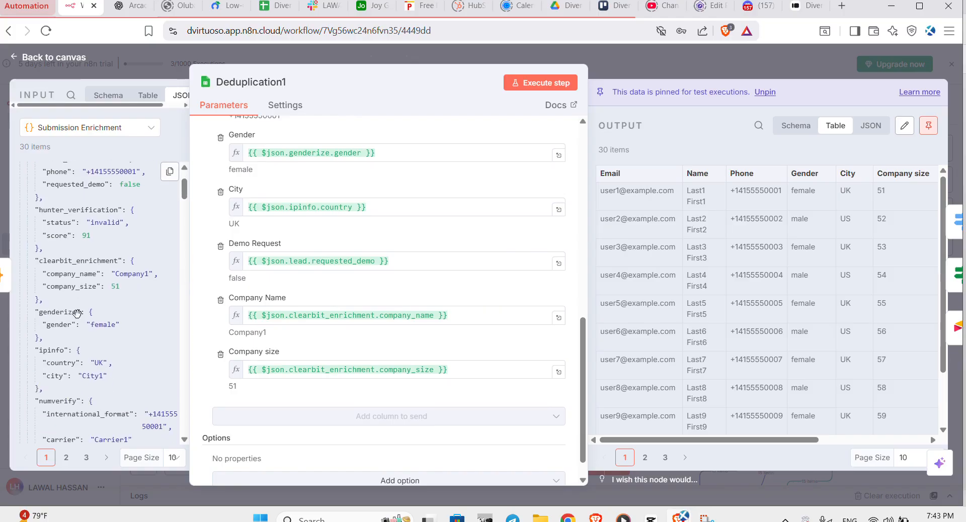
pyautogui.scroll(2, 76, 313)
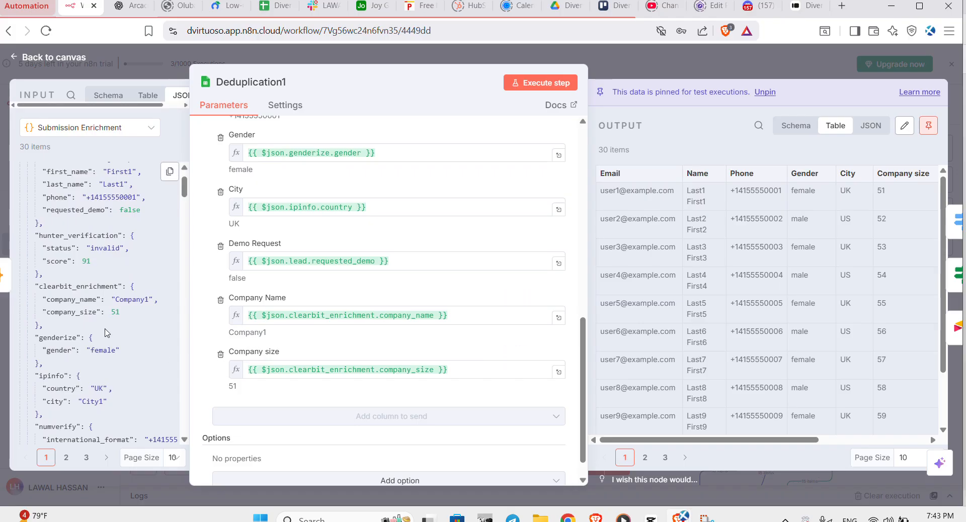
pyautogui.scroll(-1, 277, 362)
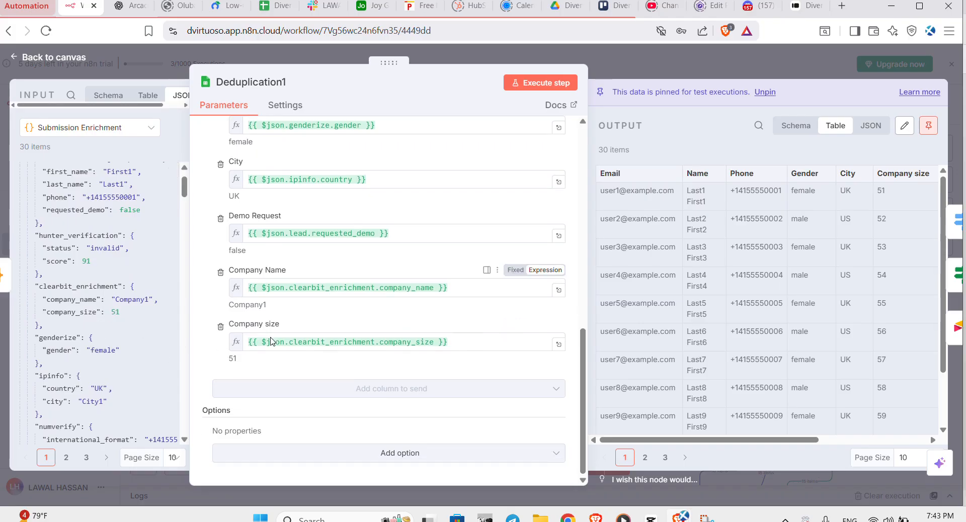
pyautogui.scroll(5, 271, 337)
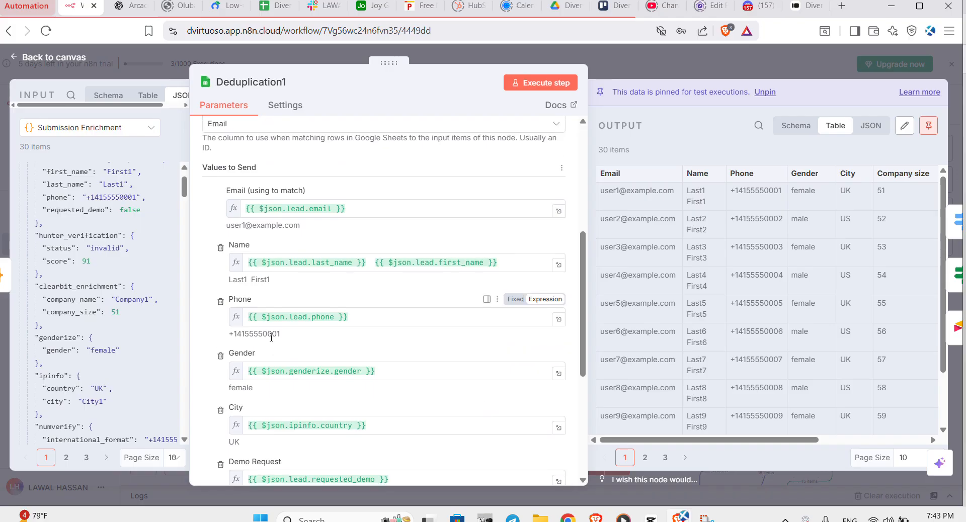
pyautogui.scroll(2, 322, 359)
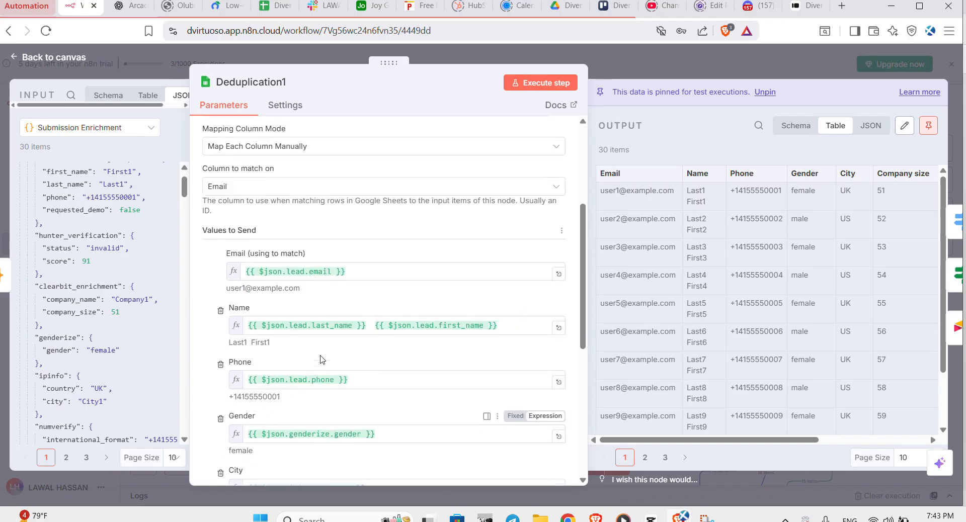
pyautogui.scroll(1, 322, 359)
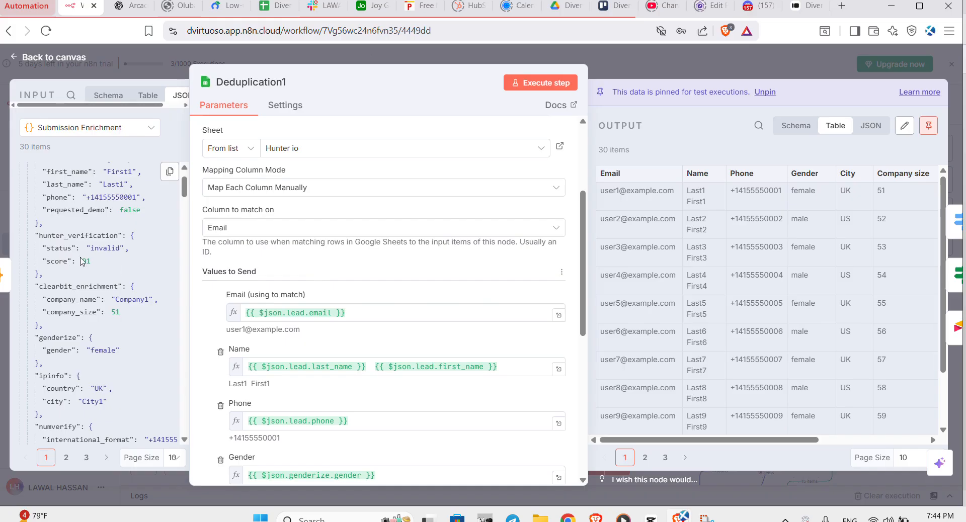
# - Check the Hunter io Google Sheet columns against the Deduplication1 mappings, and close the node
pyautogui.click(559, 146)
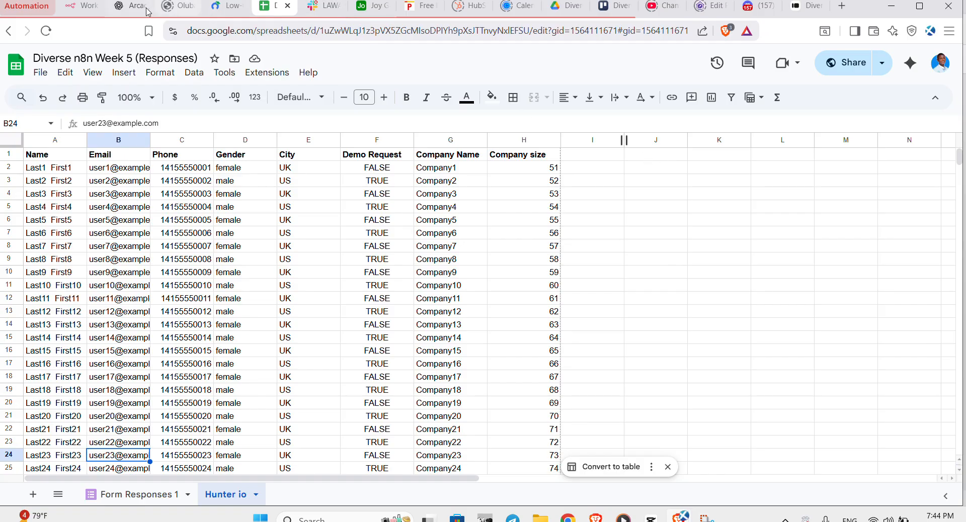
pyautogui.click(83, 11)
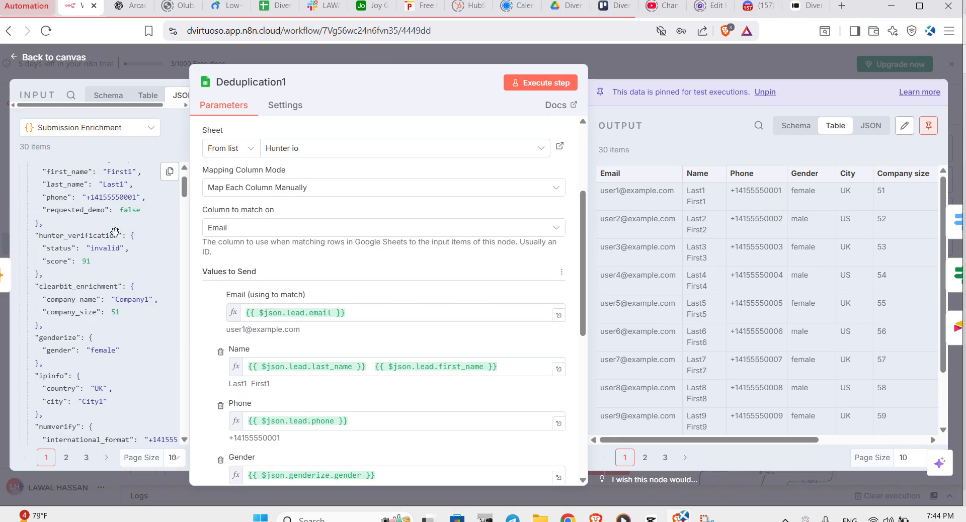
pyautogui.scroll(-3, 340, 313)
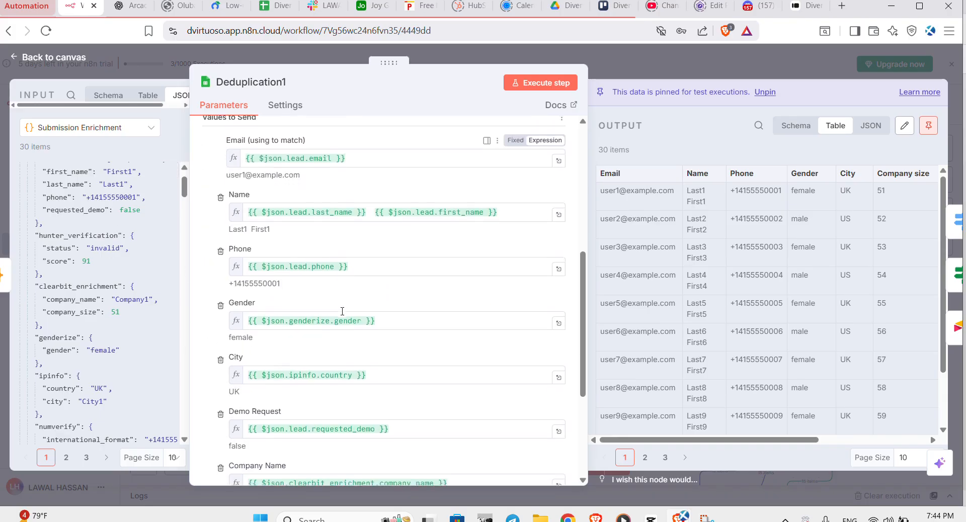
pyautogui.click(684, 59)
# - Look over the branches leaving Deduplication1 on the canvas and open the Assign to Sales node
pyautogui.scroll(1, 602, 275)
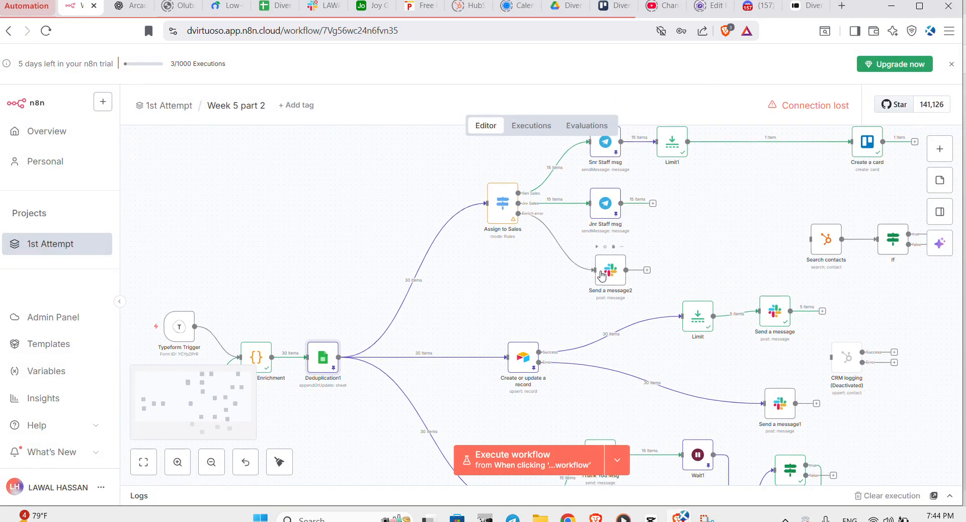
pyautogui.scroll(2, 550, 270)
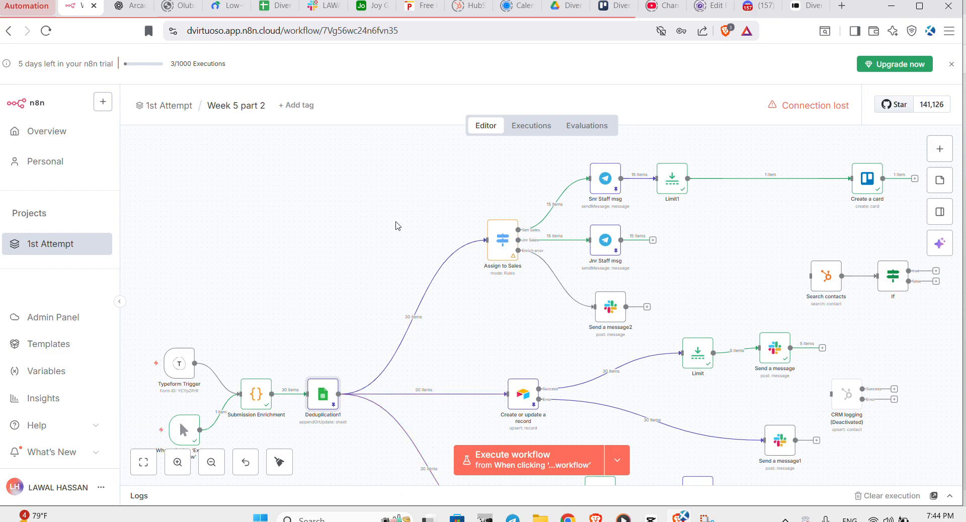
pyautogui.scroll(-2, 408, 232)
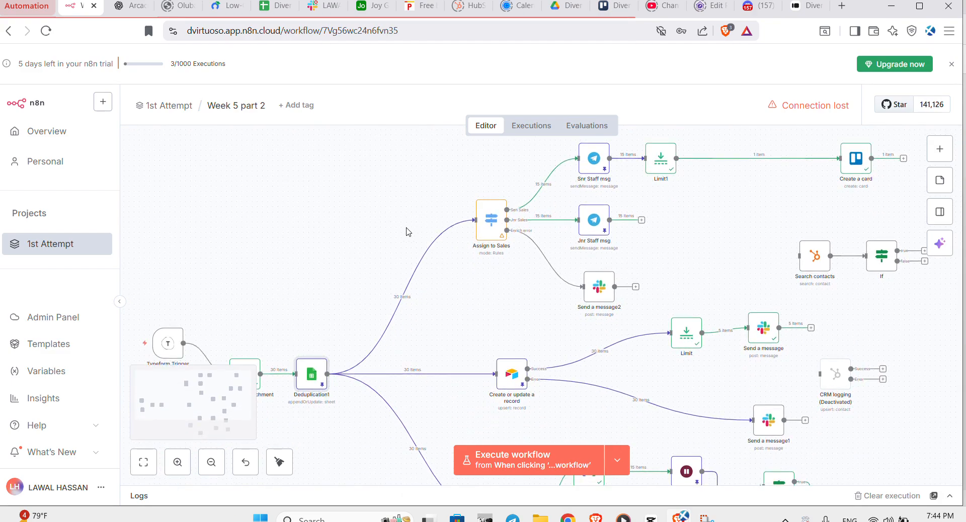
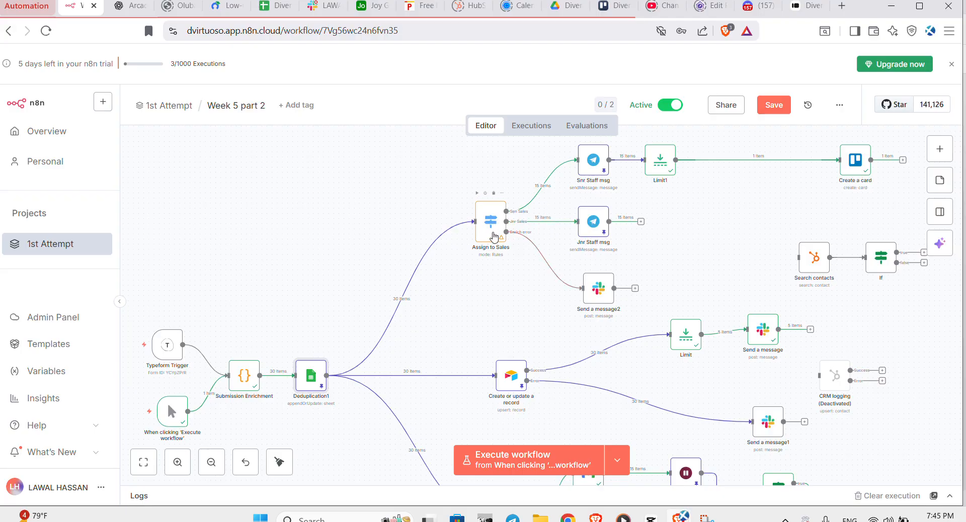
pyautogui.click(494, 235)
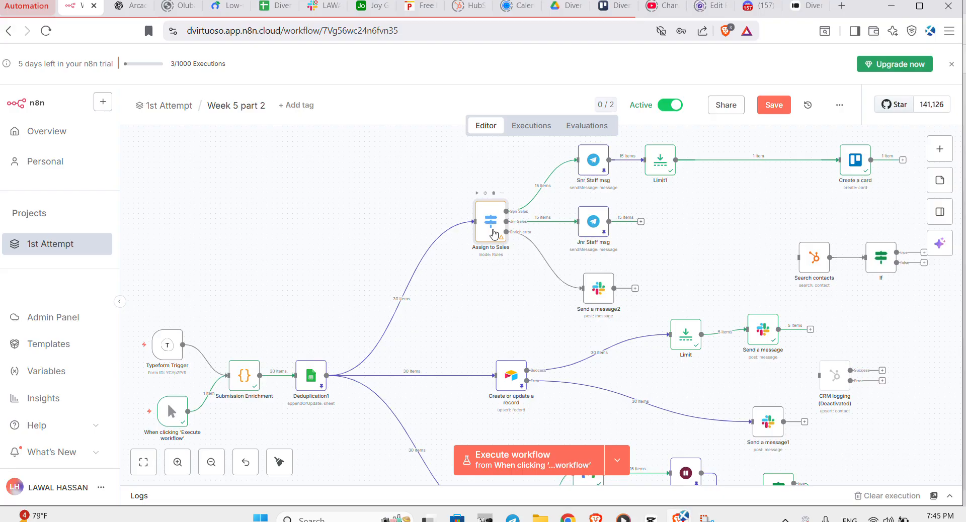
pyautogui.doubleClick(495, 234)
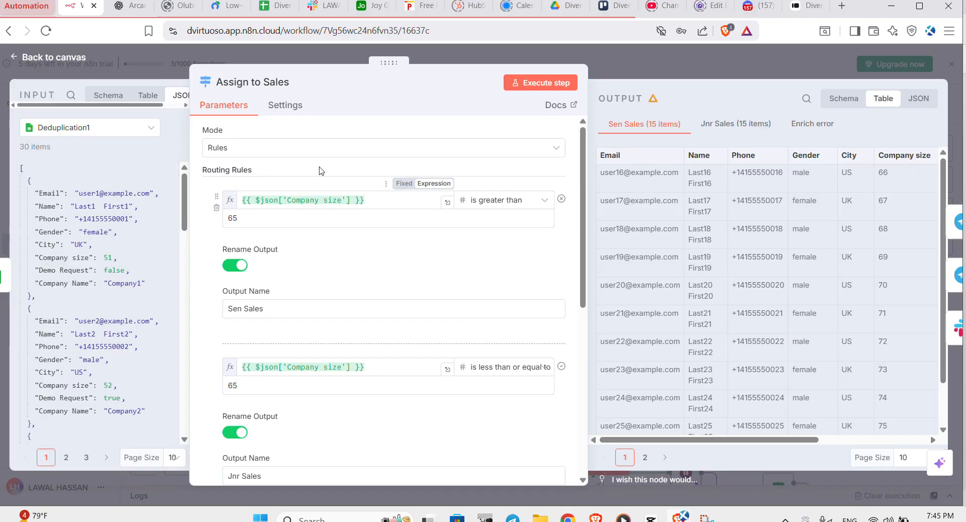
# - Review the Sen Sales, Jnr Sales and Enrich error routing rules in Assign to Sales, and return to the canvas
pyautogui.scroll(-7, 369, 277)
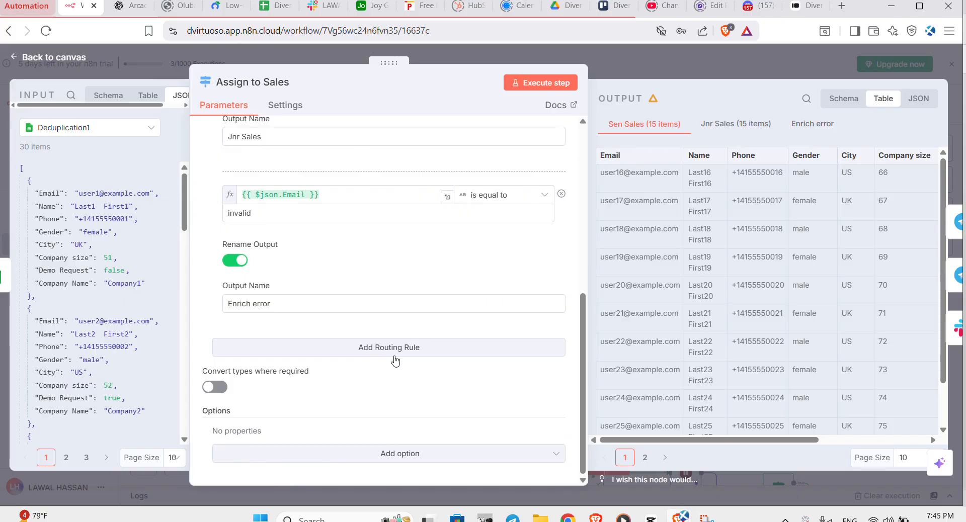
pyautogui.scroll(7, 412, 281)
pyautogui.scroll(-7, 412, 282)
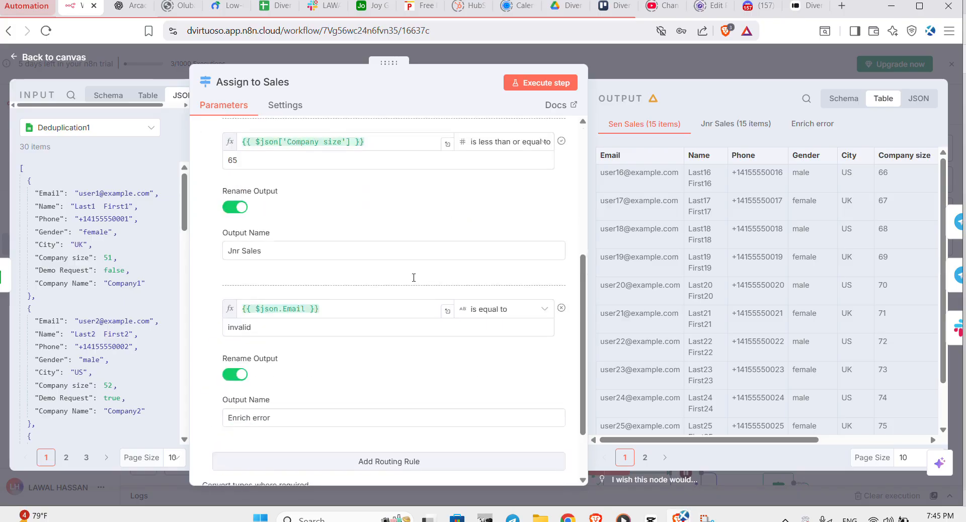
pyautogui.scroll(5, 414, 282)
pyautogui.scroll(-5, 414, 282)
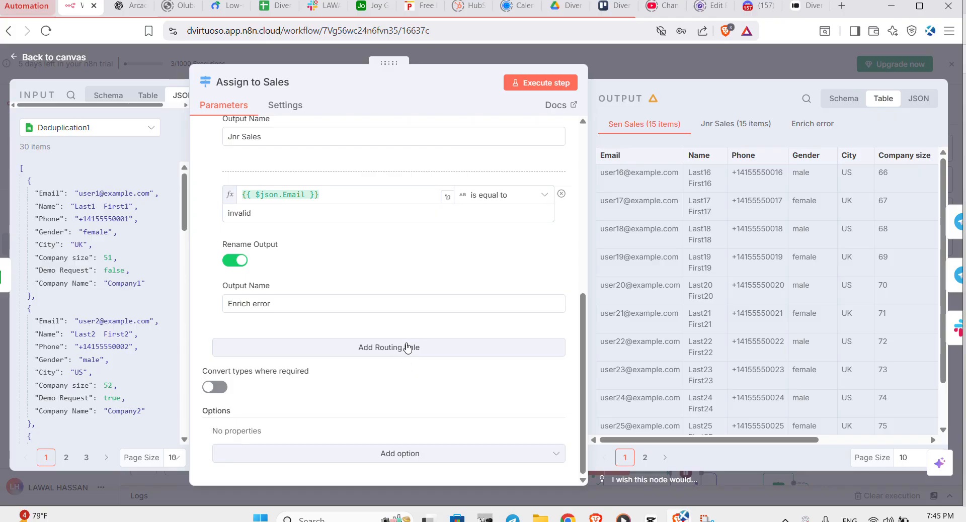
pyautogui.scroll(7, 379, 308)
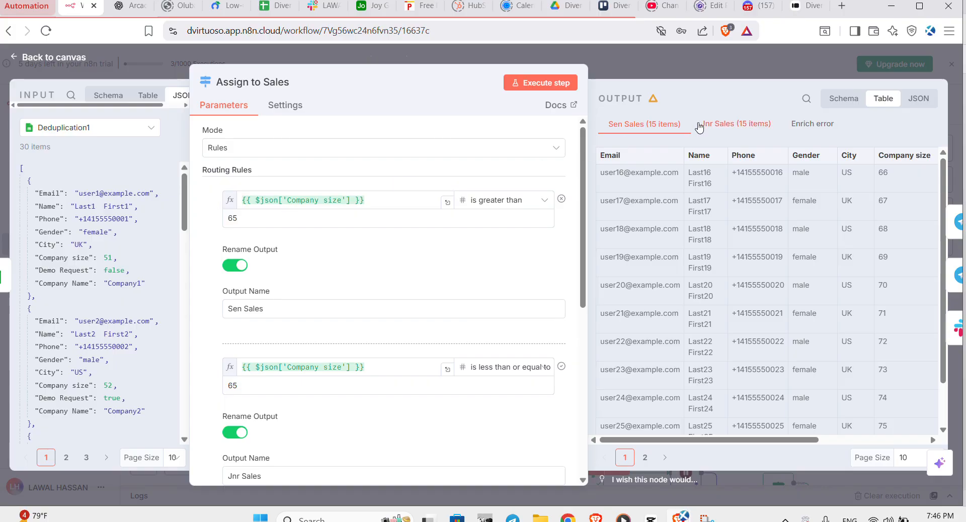
pyautogui.click(674, 67)
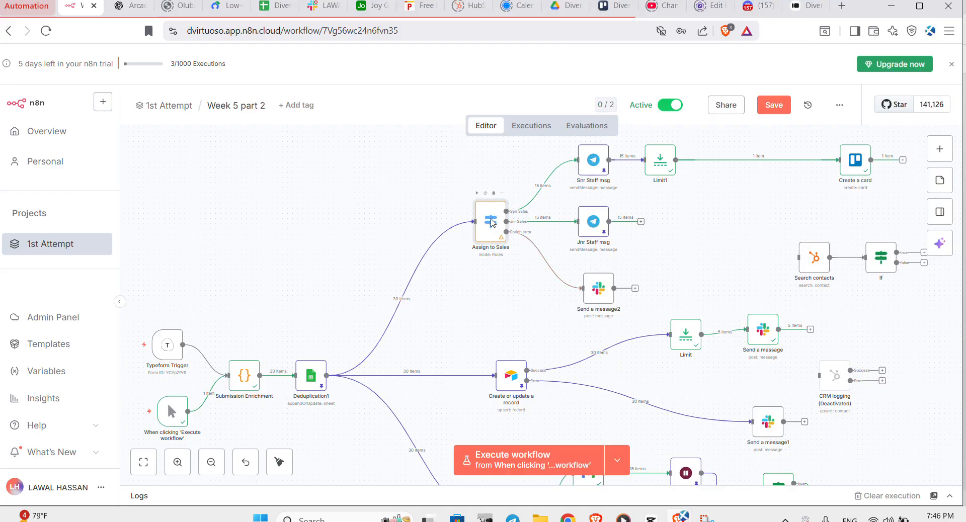
# - Reopen Assign to Sales and show Submission Enrichment as its input to examine the hunter_verification and clearbit_enrichment fields
pyautogui.doubleClick(493, 223)
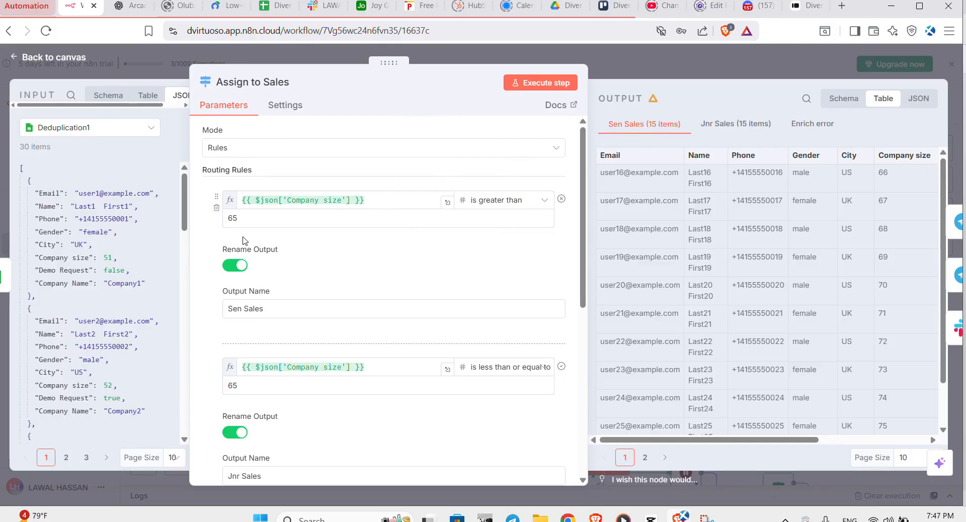
pyautogui.scroll(-1, 74, 280)
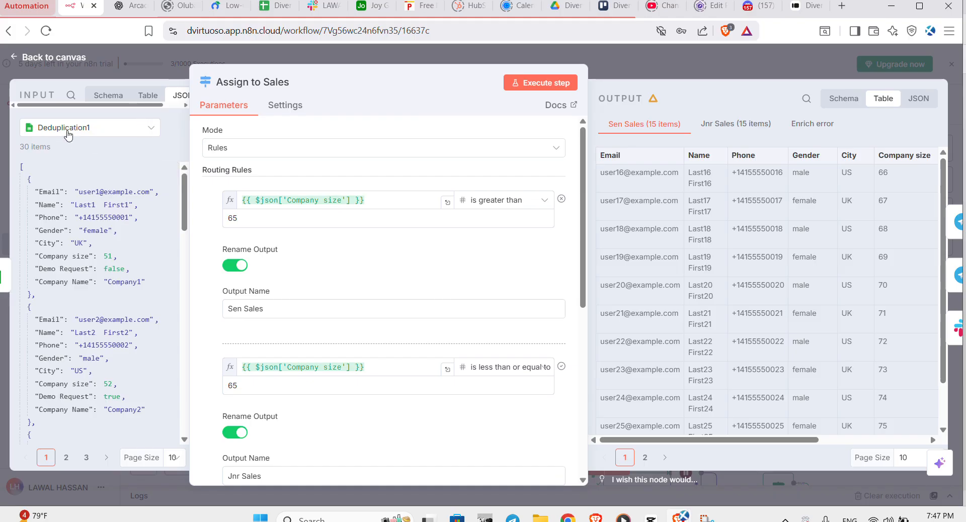
pyautogui.click(149, 130)
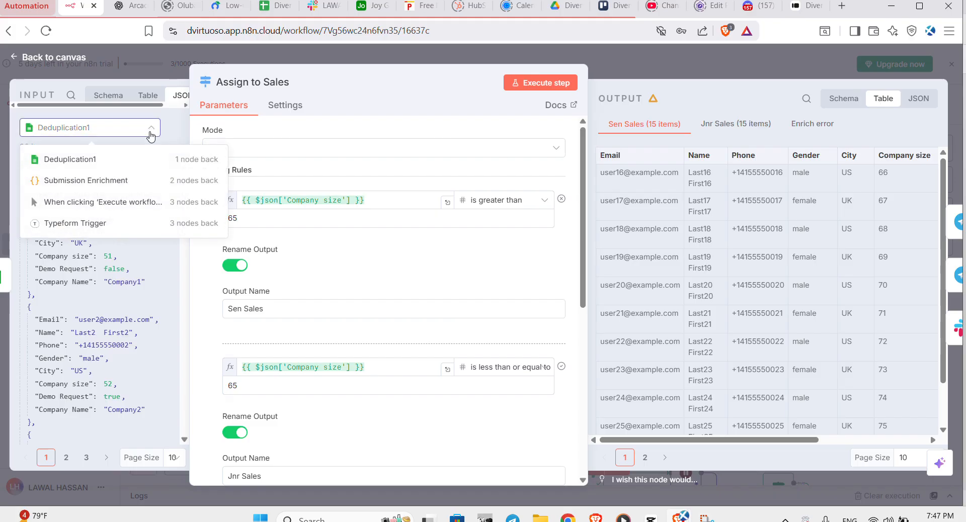
pyautogui.click(110, 180)
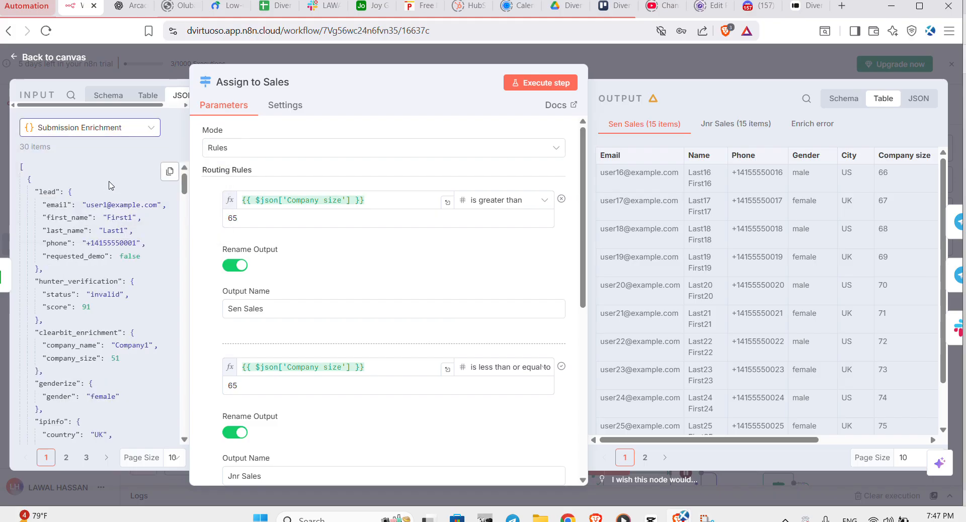
pyautogui.scroll(-2, 126, 334)
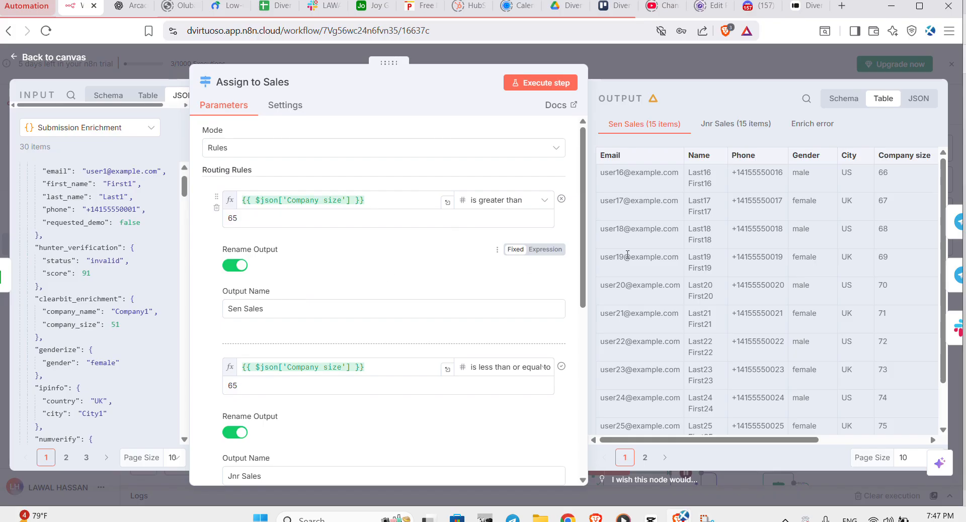
# - Compare the Company size values in the Sen Sales and Jnr Sales outputs with the routing rules' 65 threshold
pyautogui.hscroll(3, 702, 254)
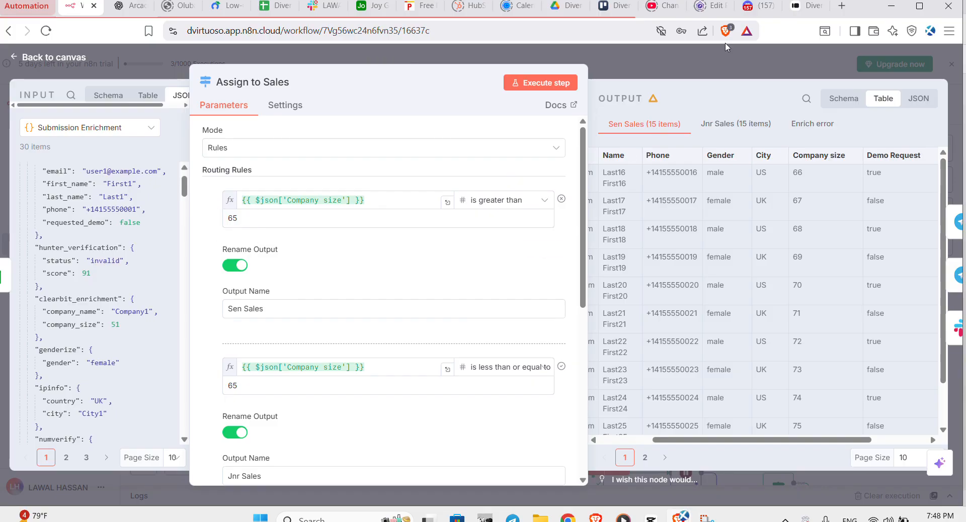
pyautogui.scroll(-1, 352, 354)
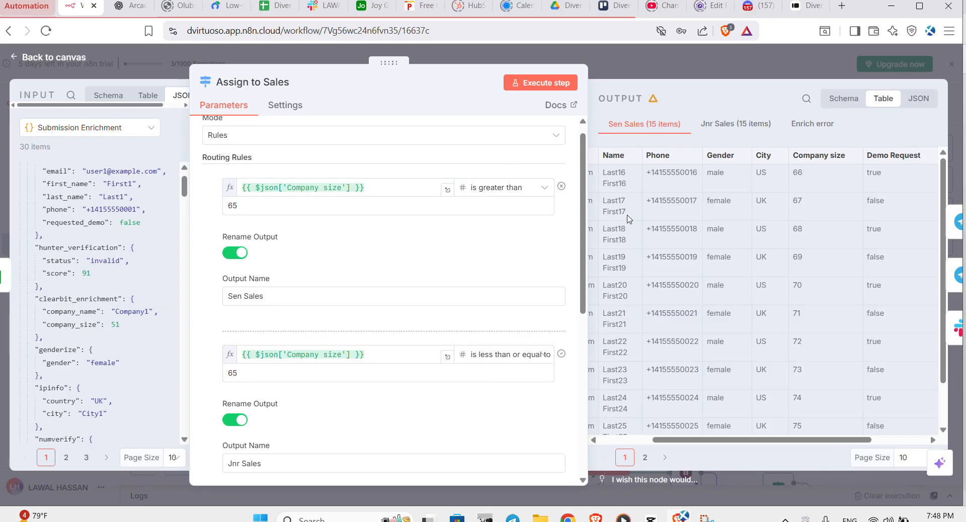
pyautogui.scroll(-1, 817, 235)
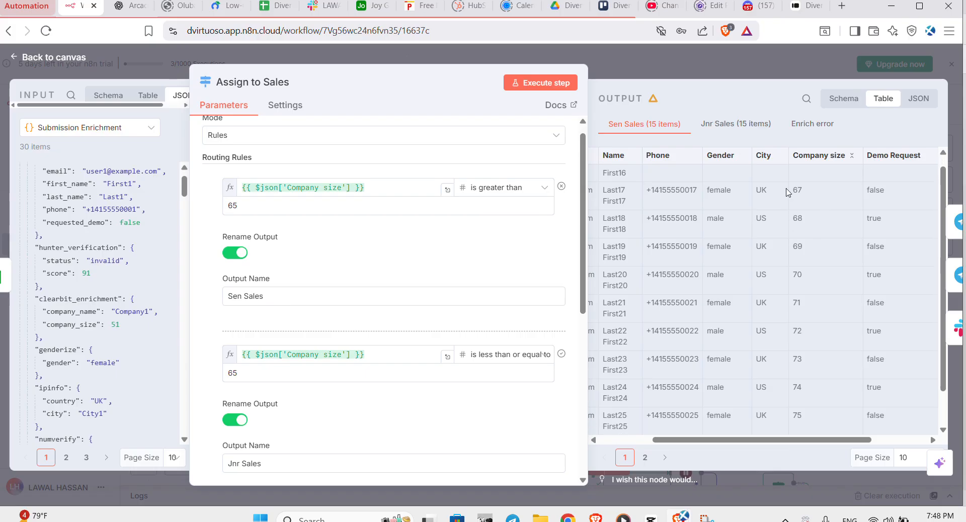
pyautogui.click(745, 123)
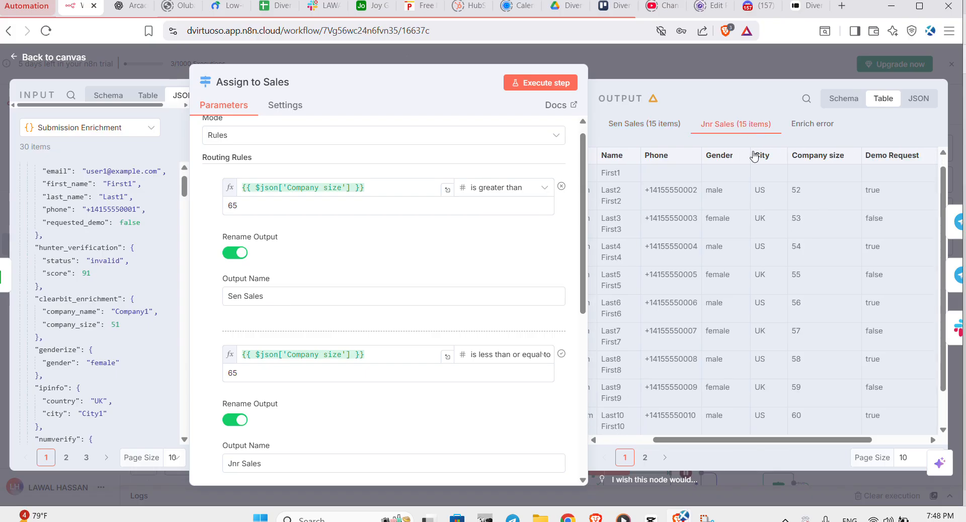
pyautogui.scroll(1, 794, 236)
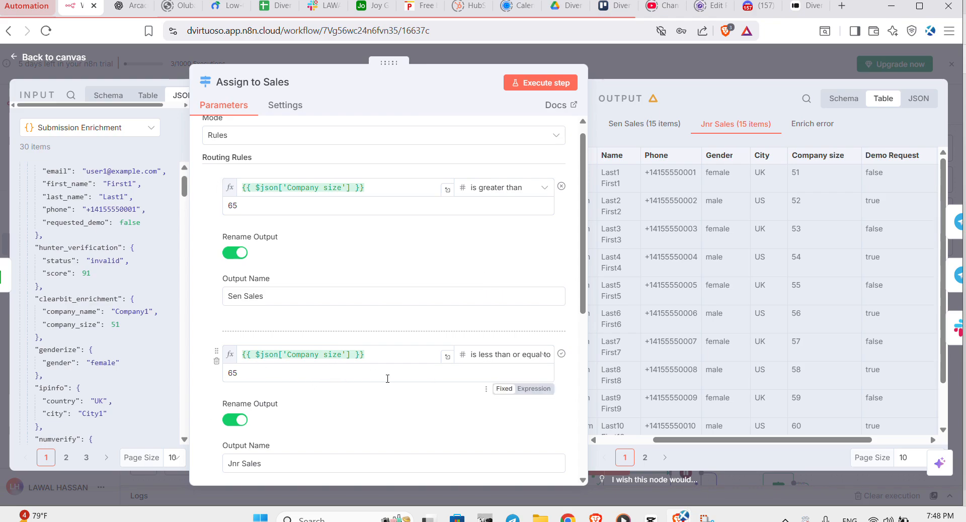
pyautogui.scroll(-2, 750, 333)
pyautogui.hscroll(1, 750, 332)
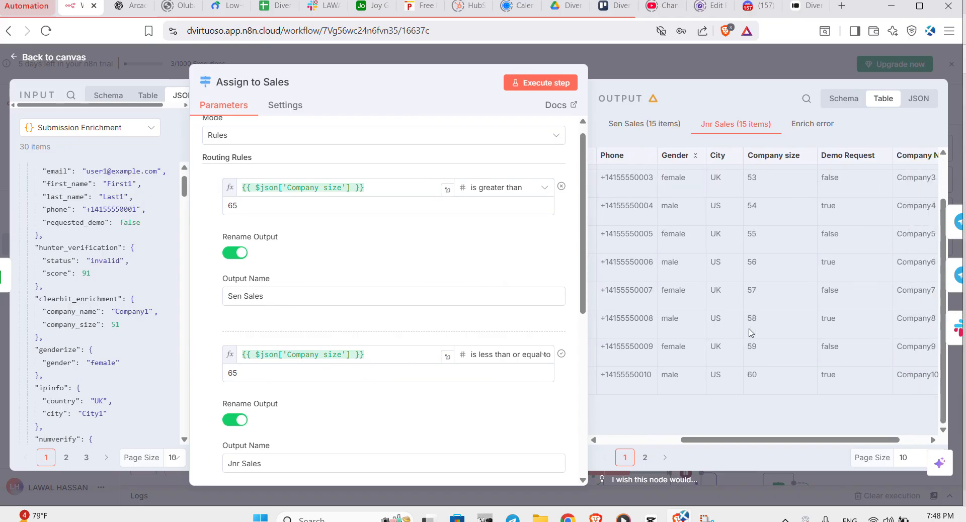
pyautogui.hscroll(-1, 749, 332)
pyautogui.scroll(2, 750, 332)
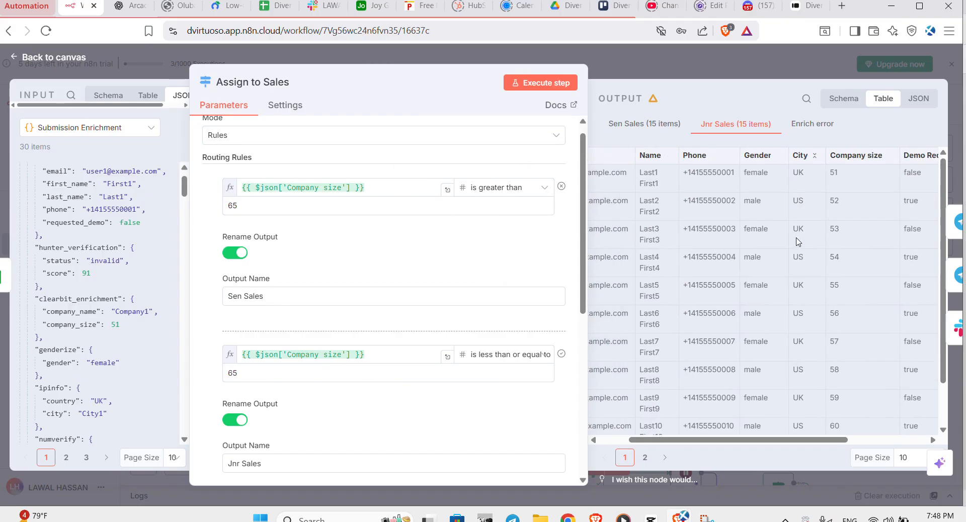
pyautogui.click(664, 134)
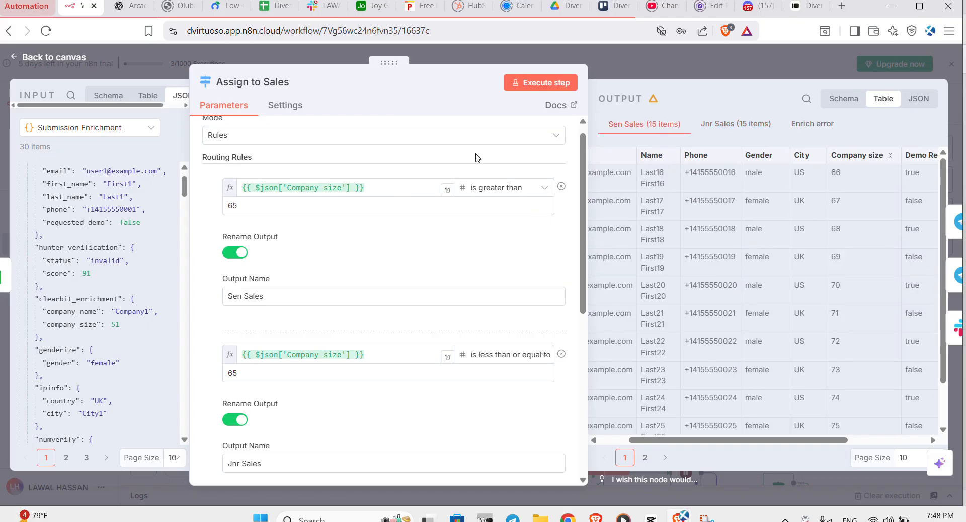
# - Inspect the Number comparison operators available for the Sen Sales rule, keep the current one, and check the output's Company size column
pyautogui.click(524, 189)
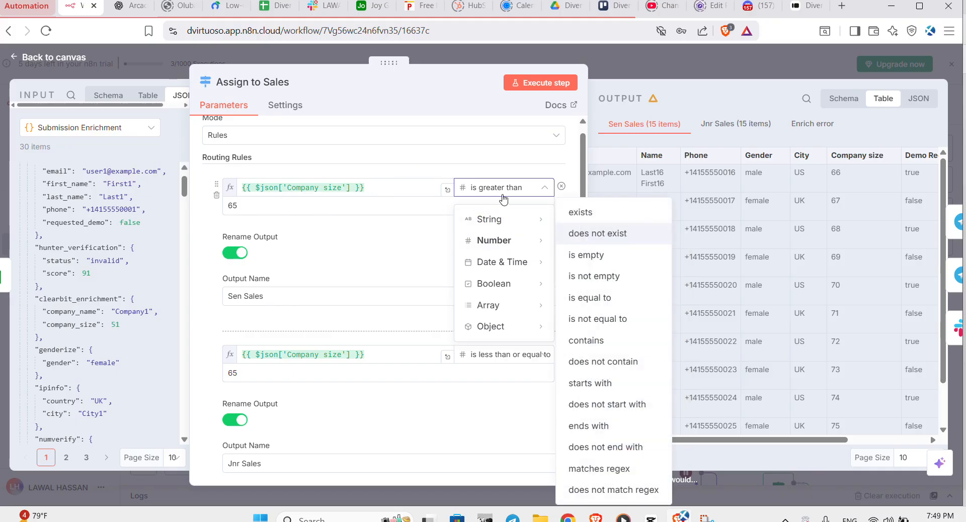
pyautogui.moveTo(460, 240)
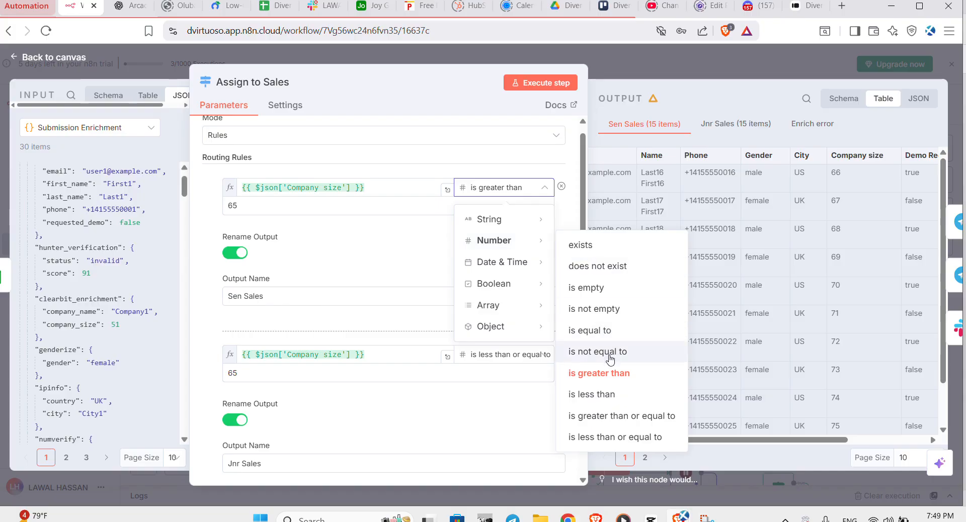
pyautogui.click(388, 233)
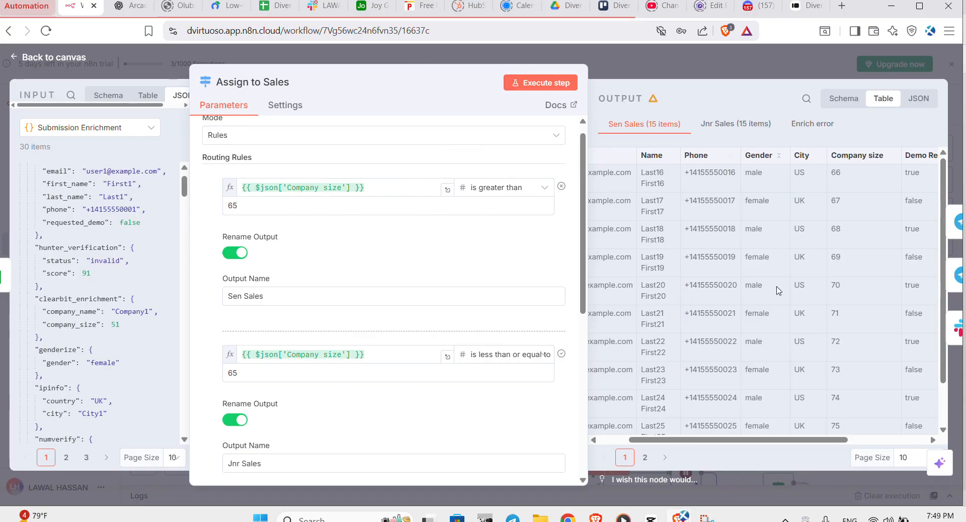
pyautogui.hscroll(-2, 771, 279)
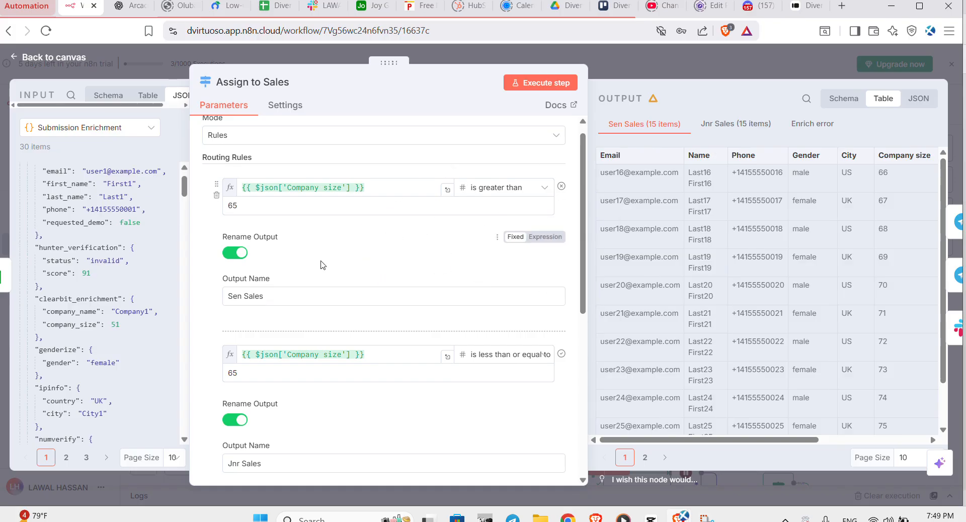
# - Inspect the Number comparison operators available for the Jnr Sales rule and close the list without changing the selection
pyautogui.scroll(-1, 322, 266)
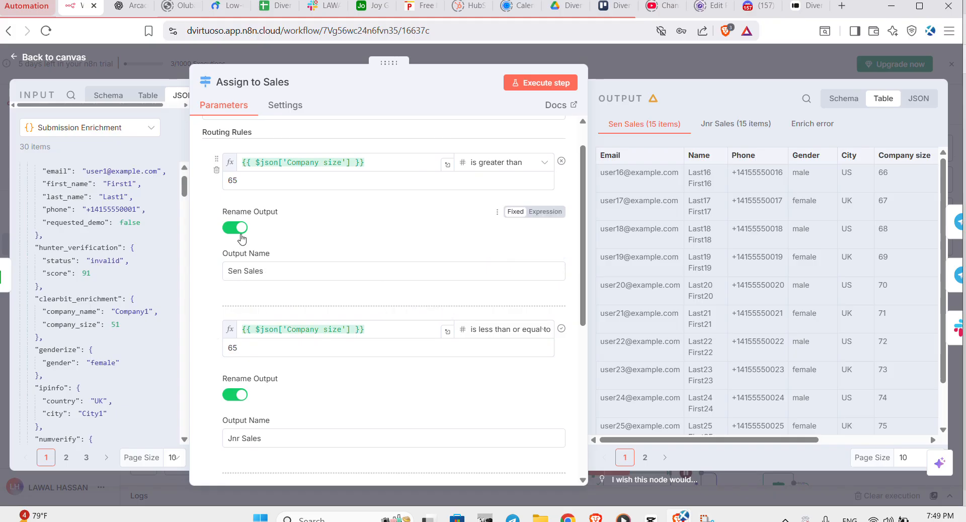
pyautogui.scroll(-2, 273, 276)
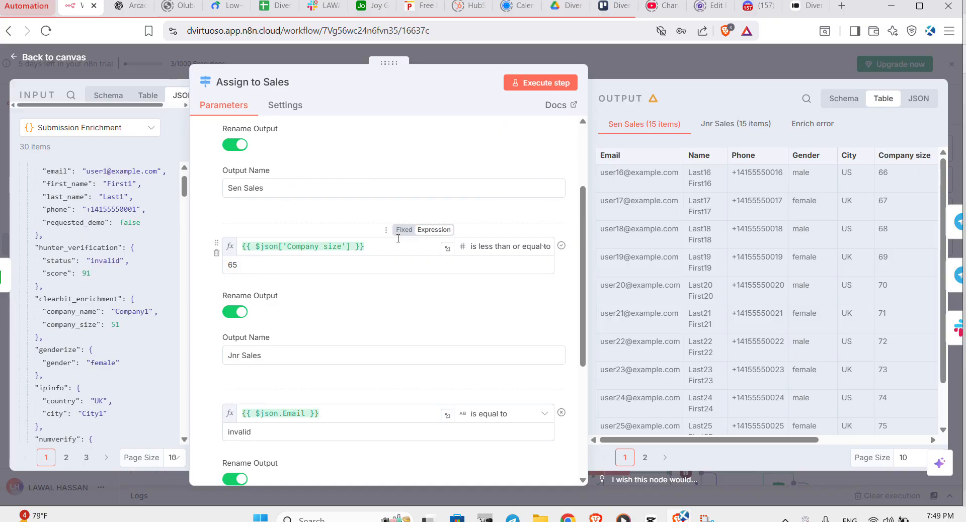
pyautogui.click(519, 250)
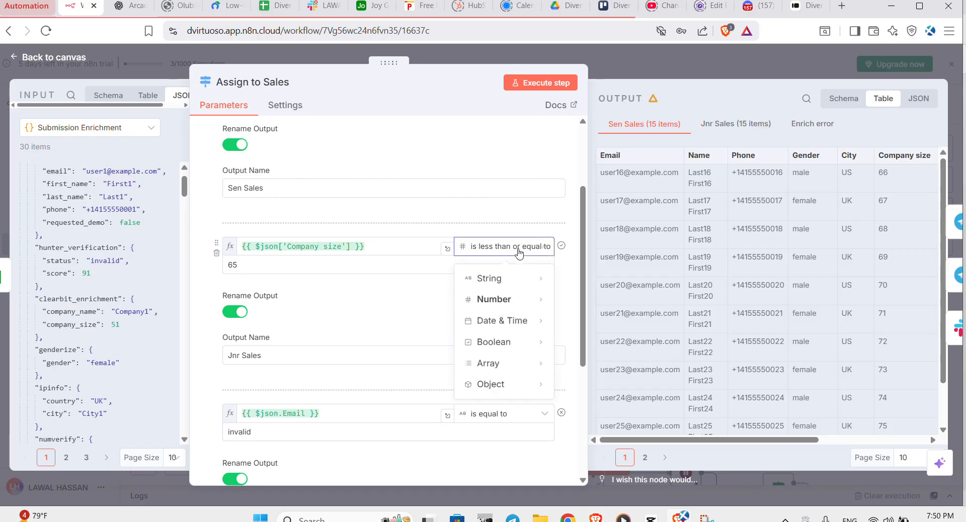
pyautogui.moveTo(514, 310)
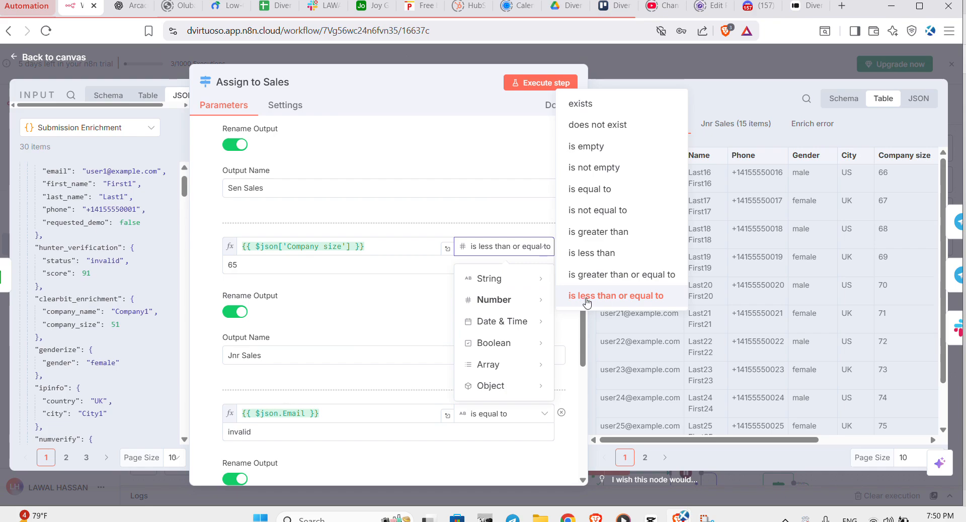
pyautogui.click(411, 145)
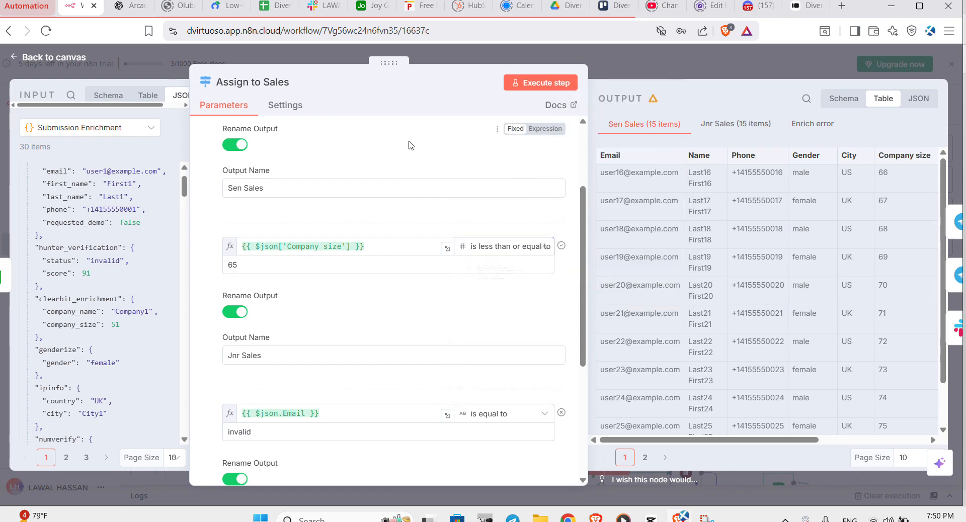
# - Compare the Sen Sales and Jnr Sales rules with the Enrich error rule that matches the Email field against "invalid"
pyautogui.scroll(-1, 360, 296)
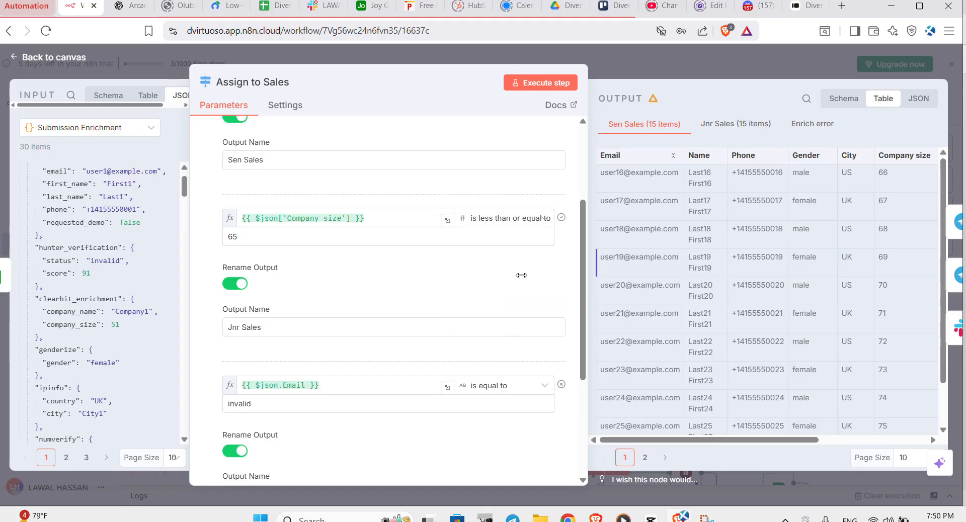
pyautogui.scroll(2, 399, 203)
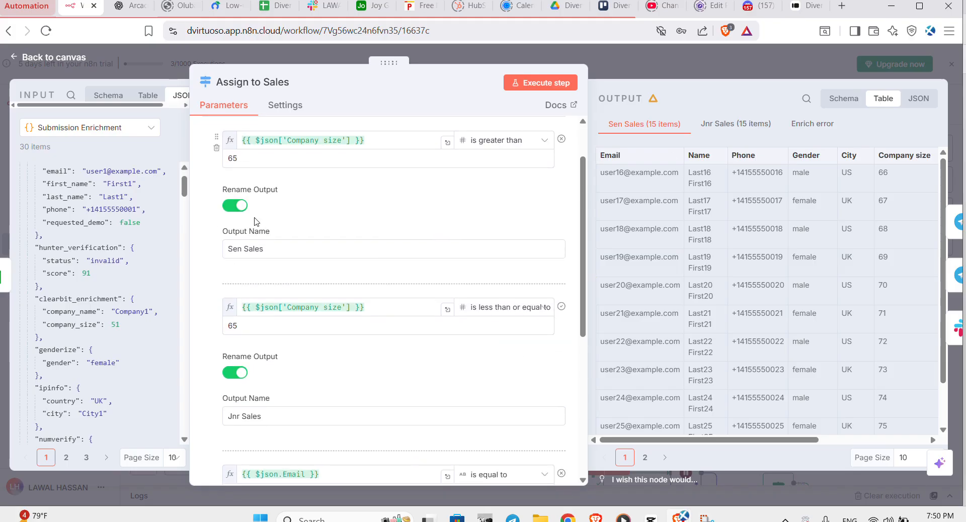
pyautogui.scroll(1, 256, 221)
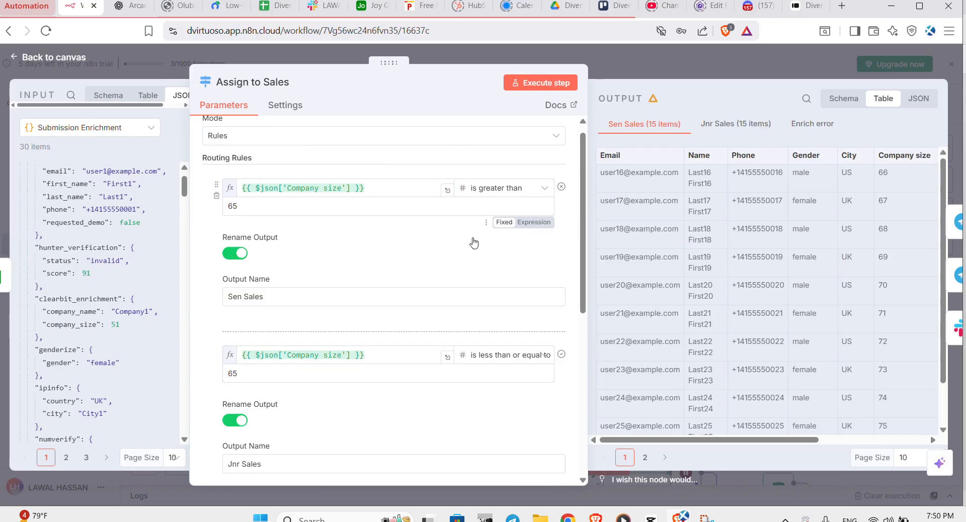
pyautogui.scroll(-6, 474, 243)
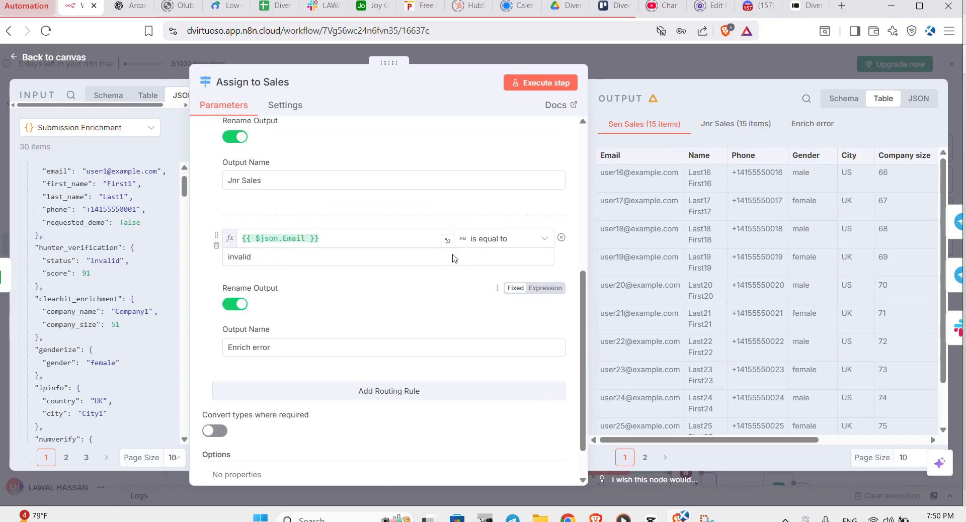
pyautogui.scroll(1, 455, 258)
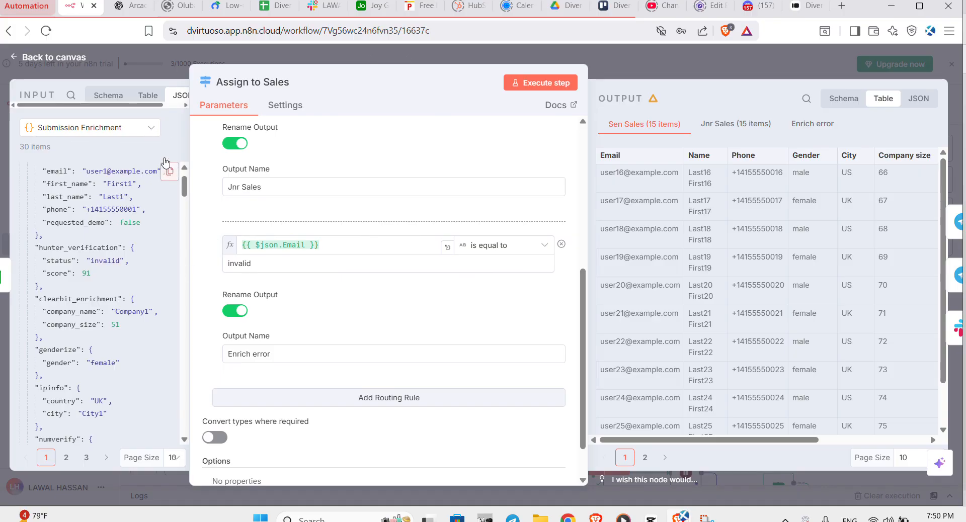
# - Show Deduplication1 as the input of Assign to Sales and examine the fields of its first records
pyautogui.click(153, 129)
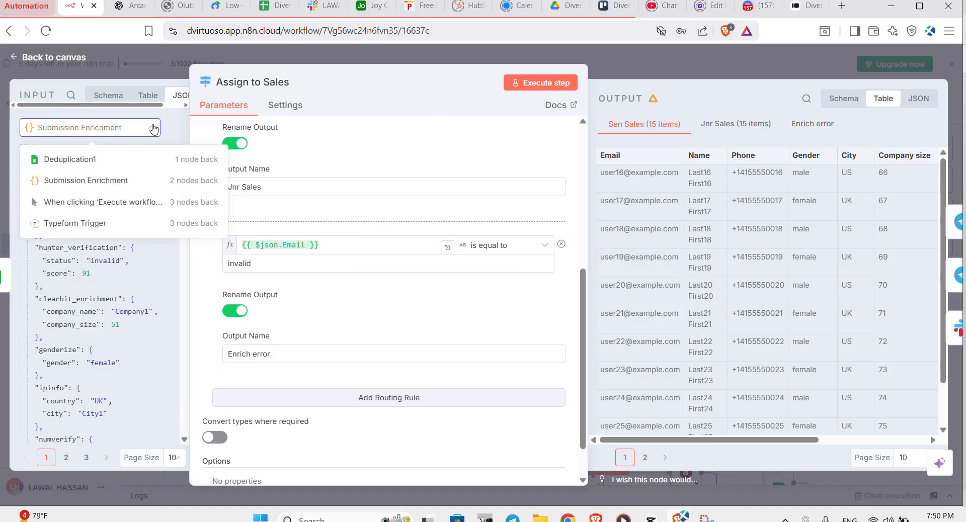
pyautogui.click(96, 158)
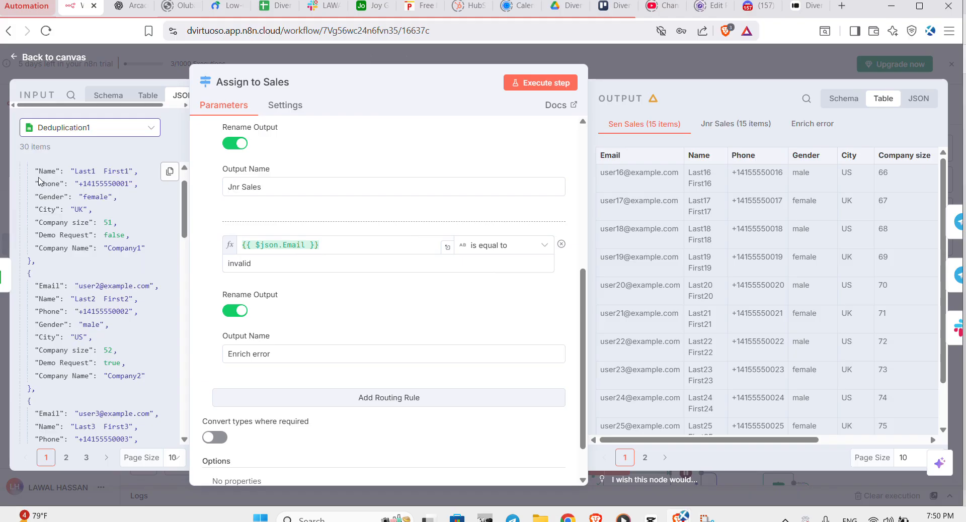
pyautogui.scroll(1, 46, 203)
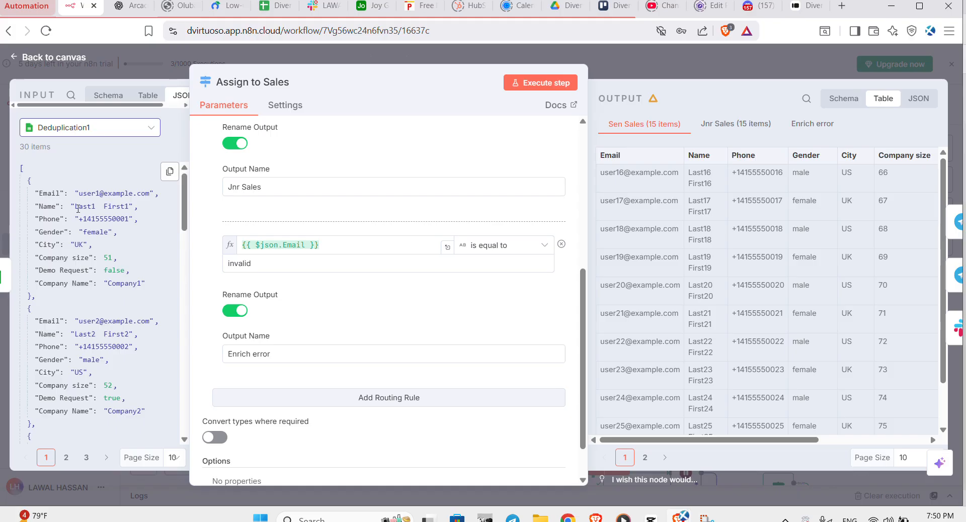
# - Switch the input back to Submission Enrichment, compare the hunter_verification status of the first two leads, and return to the canvas
pyautogui.click(152, 129)
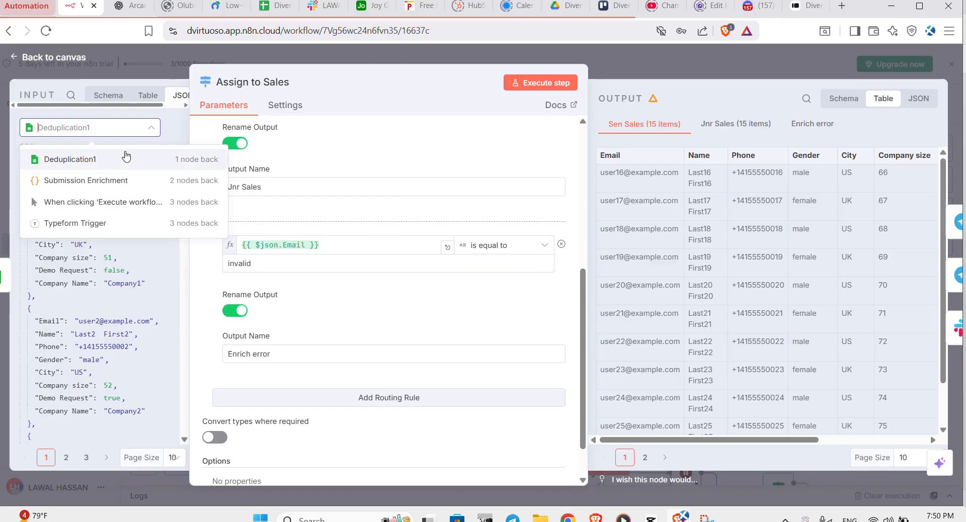
pyautogui.click(114, 184)
pyautogui.click(115, 185)
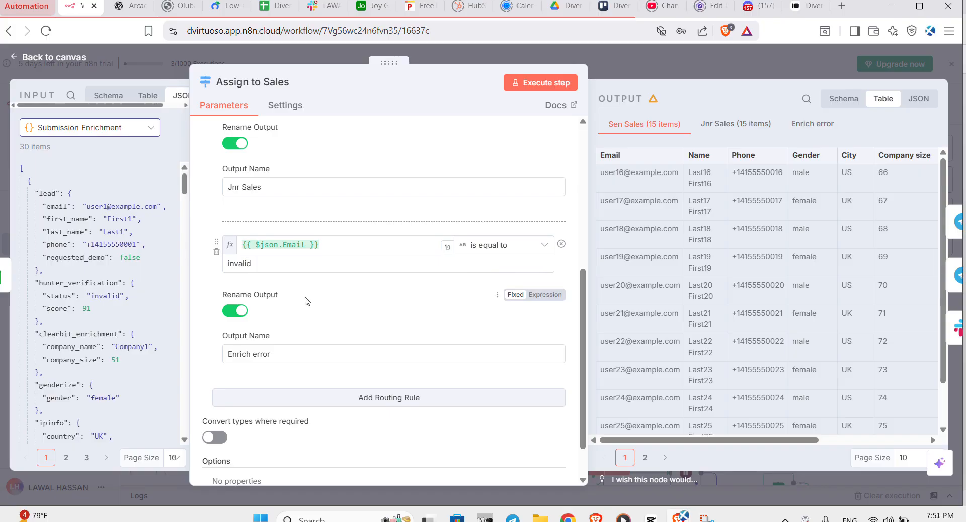
pyautogui.scroll(-1, 124, 311)
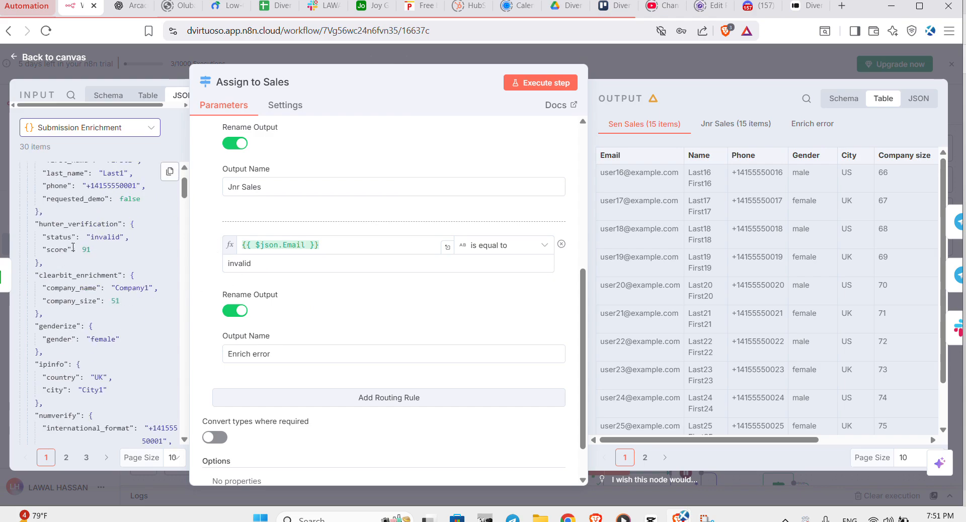
pyautogui.scroll(-1, 113, 246)
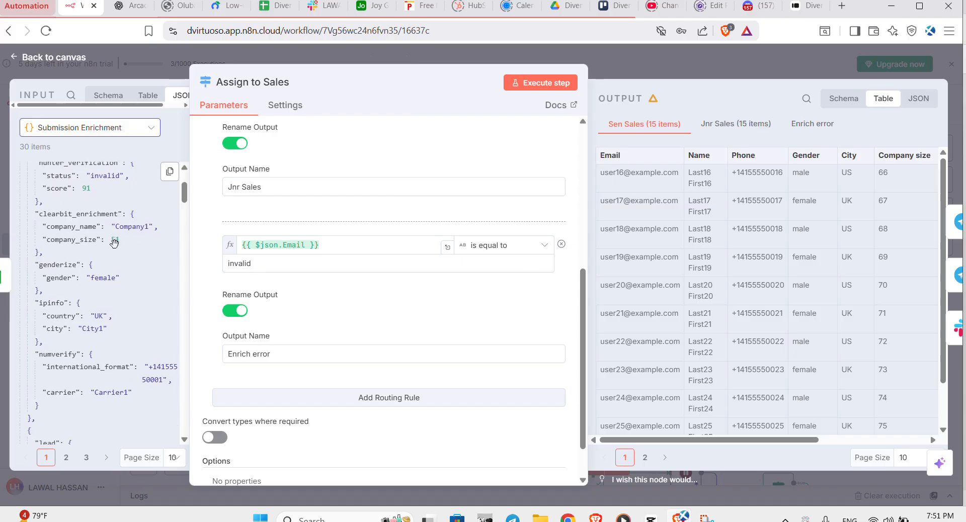
pyautogui.scroll(-3, 115, 246)
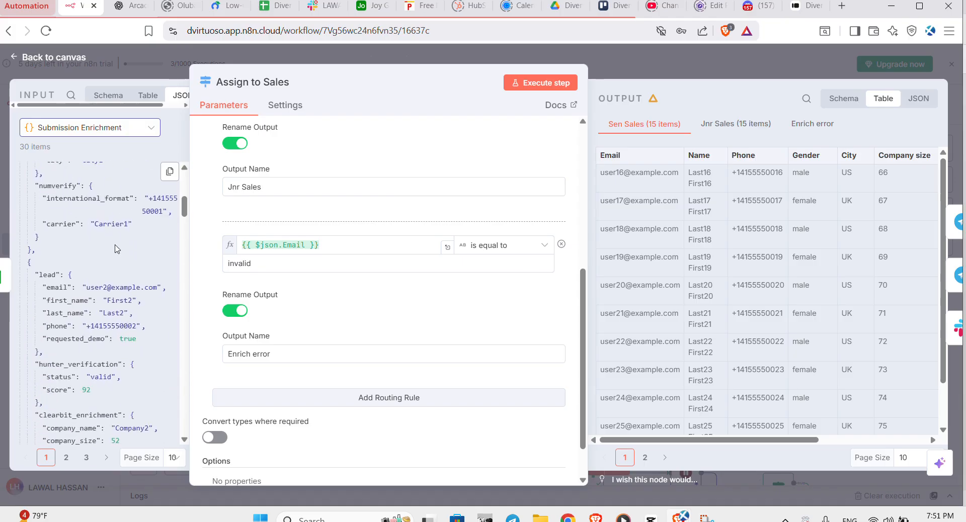
pyautogui.scroll(-1, 117, 248)
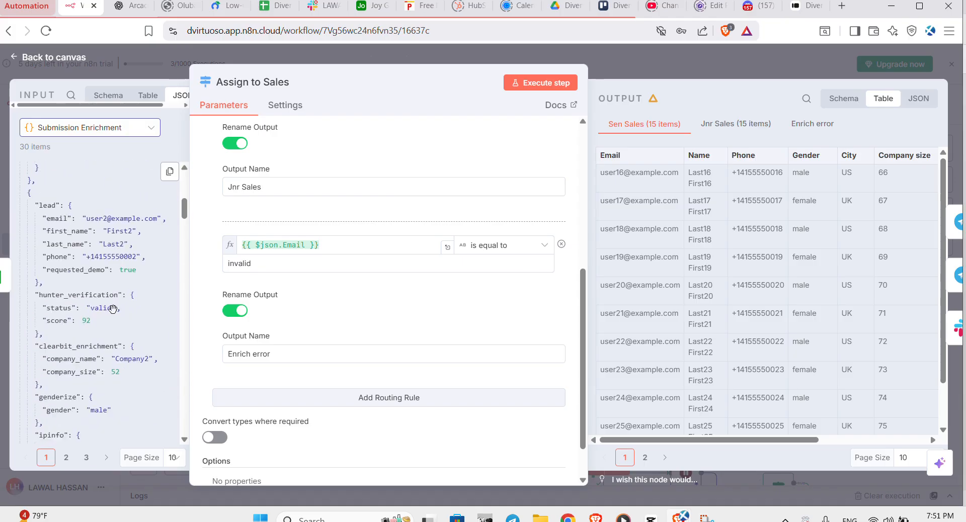
pyautogui.scroll(5, 151, 247)
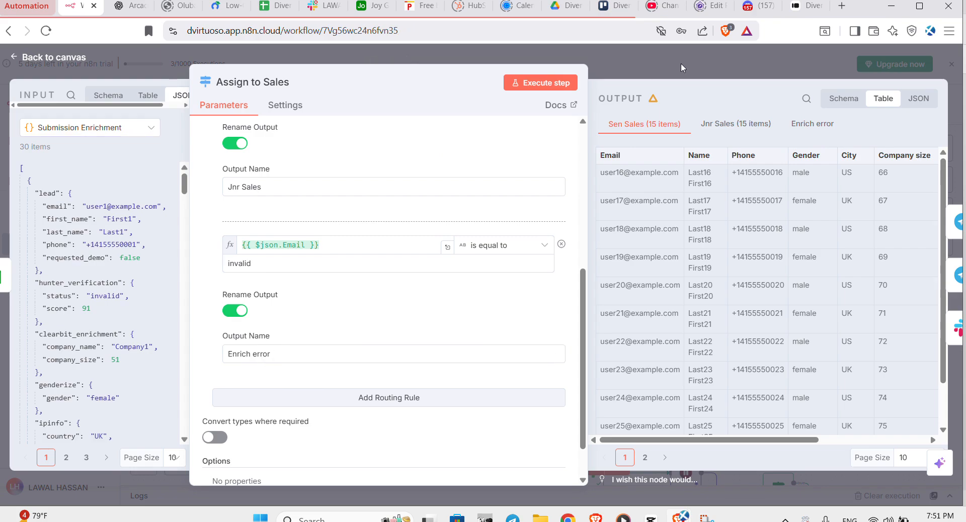
pyautogui.press('Escape')
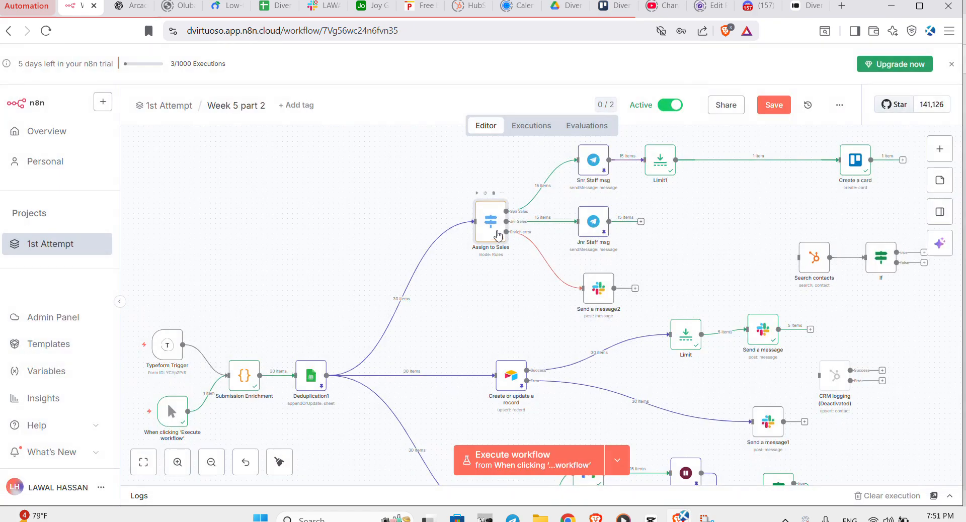
# - In the Send a message2 Slack node, replace "CRM" with "google" in the message text's manual verification sentence, and return to the canvas
pyautogui.moveTo(544, 265)
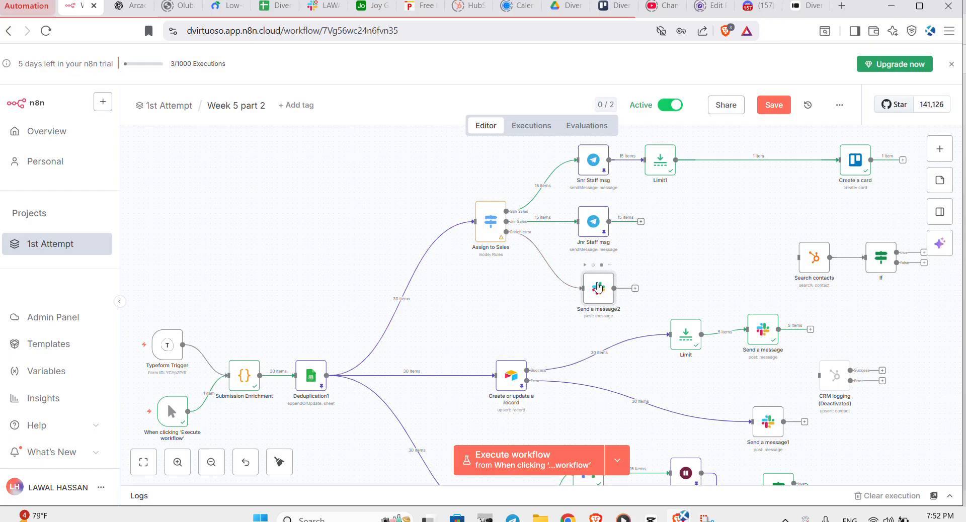
pyautogui.doubleClick(599, 288)
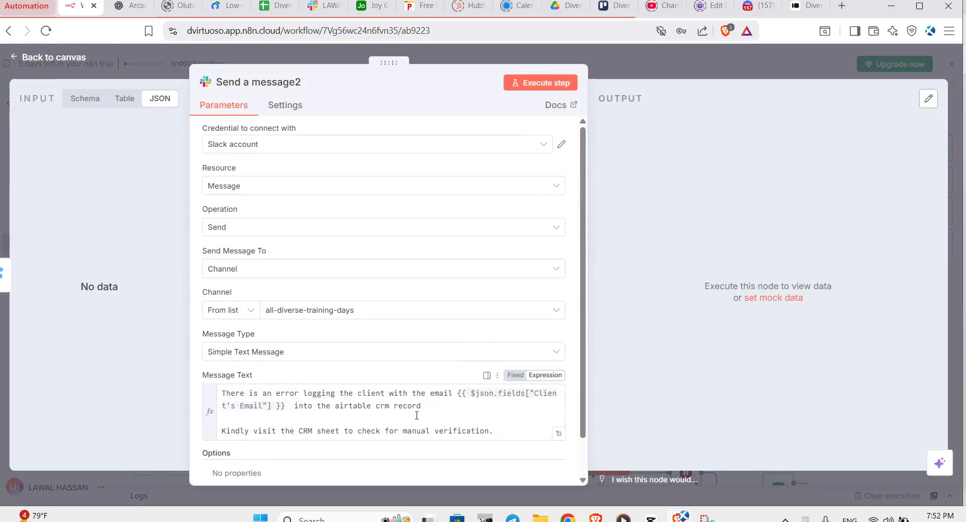
pyautogui.scroll(-1, 368, 416)
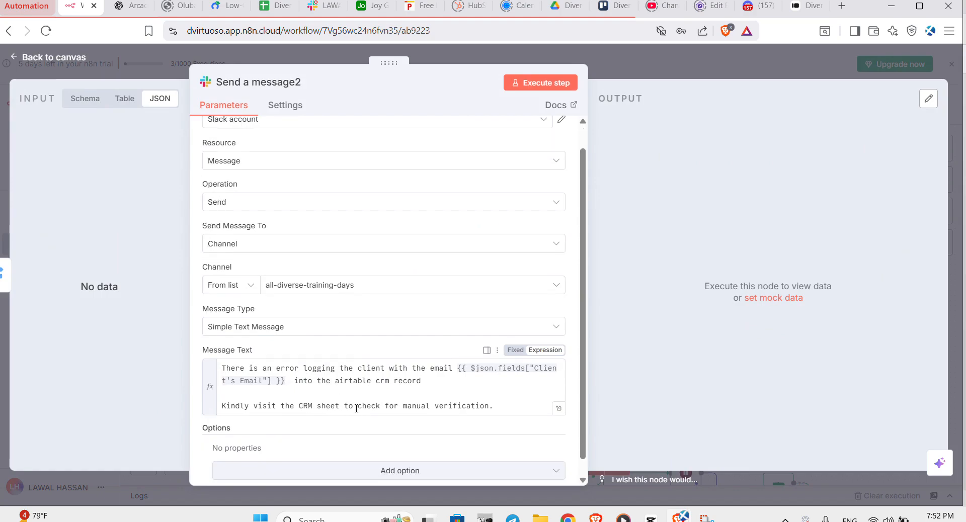
pyautogui.doubleClick(315, 403)
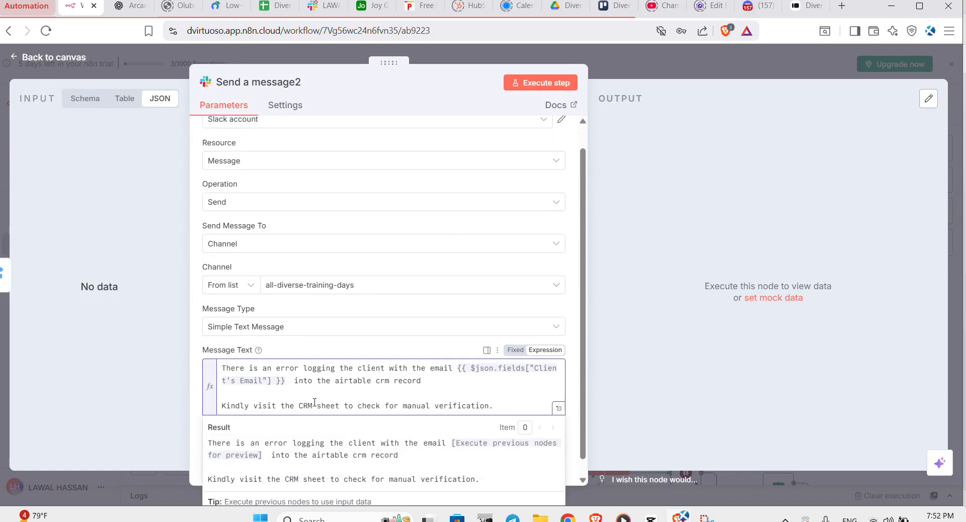
pyautogui.press('BackSpace')
pyautogui.write('google')
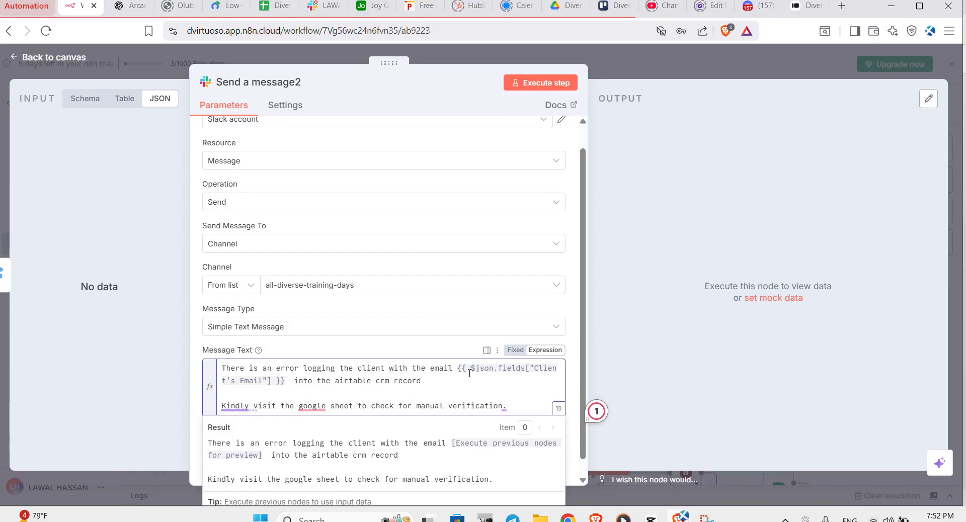
pyautogui.click(736, 54)
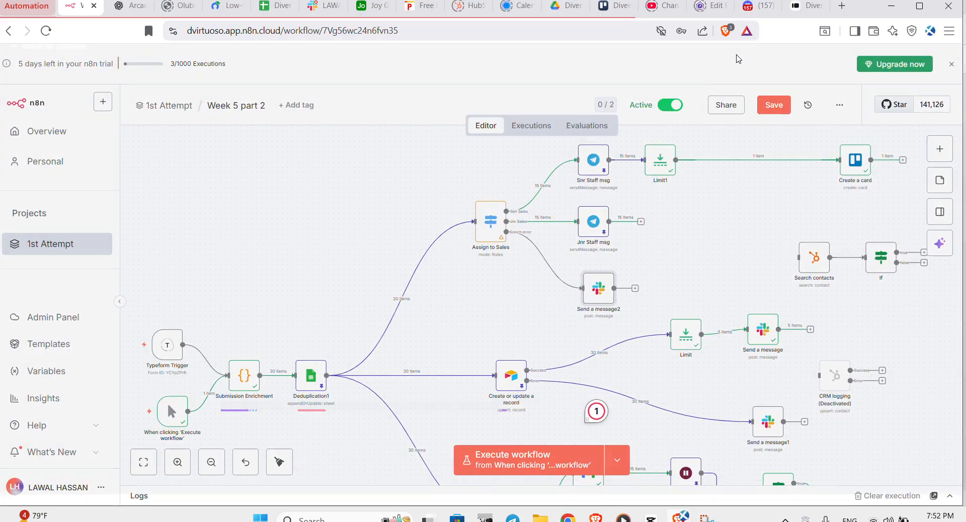
# - Examine the Sen Sales, Jnr Sales and Enrich error branches leaving Assign to Sales up close, through to the Create a card node
pyautogui.hscroll(3, 634, 255)
pyautogui.scroll(2, 634, 255)
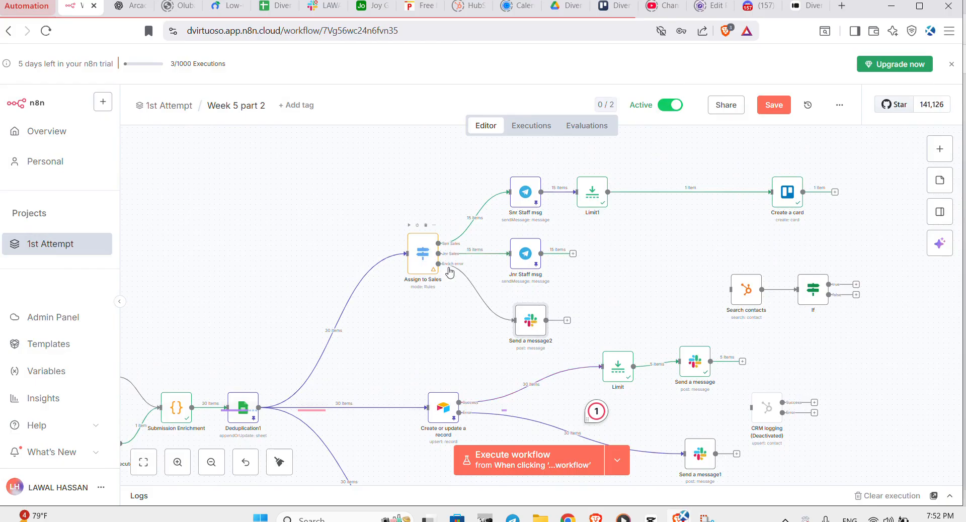
pyautogui.moveTo(480, 285)
pyautogui.click(178, 461)
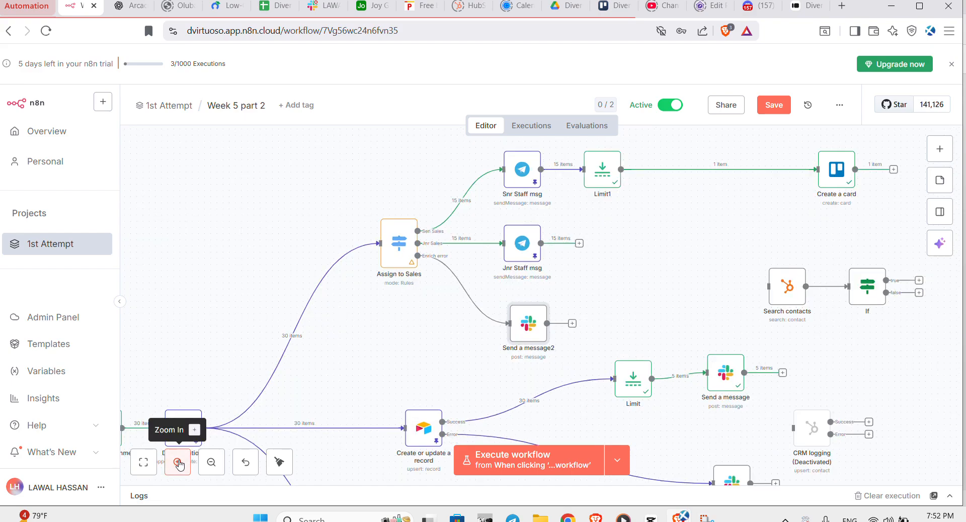
pyautogui.click(180, 464)
pyautogui.scroll(1, 354, 328)
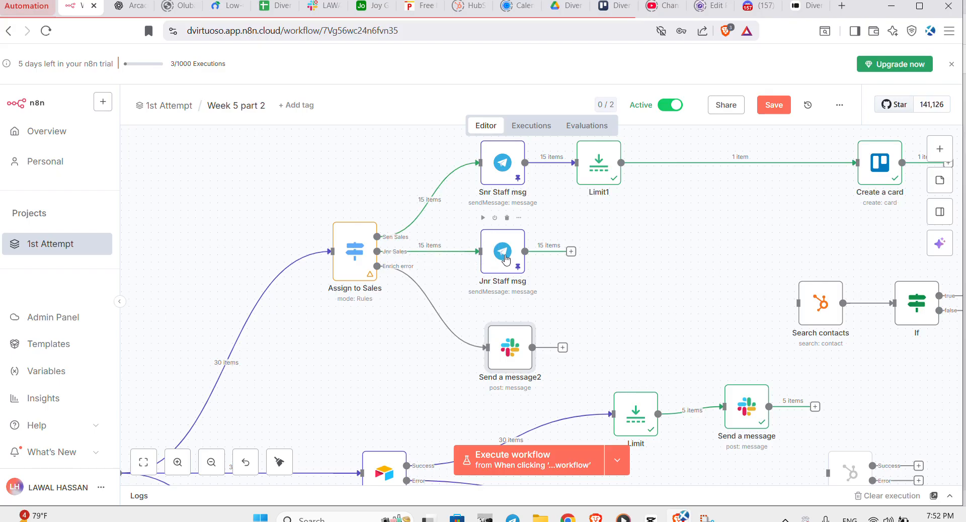
pyautogui.scroll(1, 506, 260)
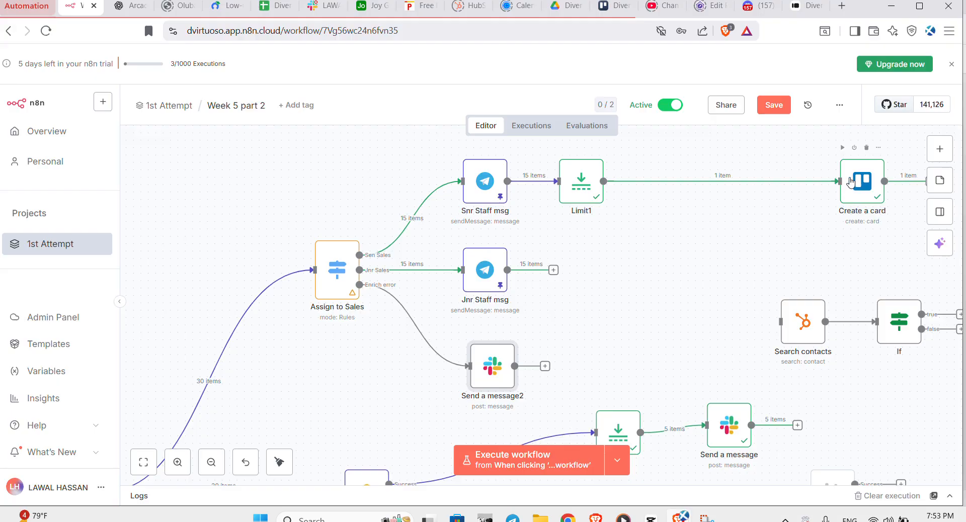
# - Move the Create a card node close to Limit1 on the canvas, and open the Snr Staff msg node
pyautogui.moveTo(861, 175); pyautogui.dragTo(699, 174)
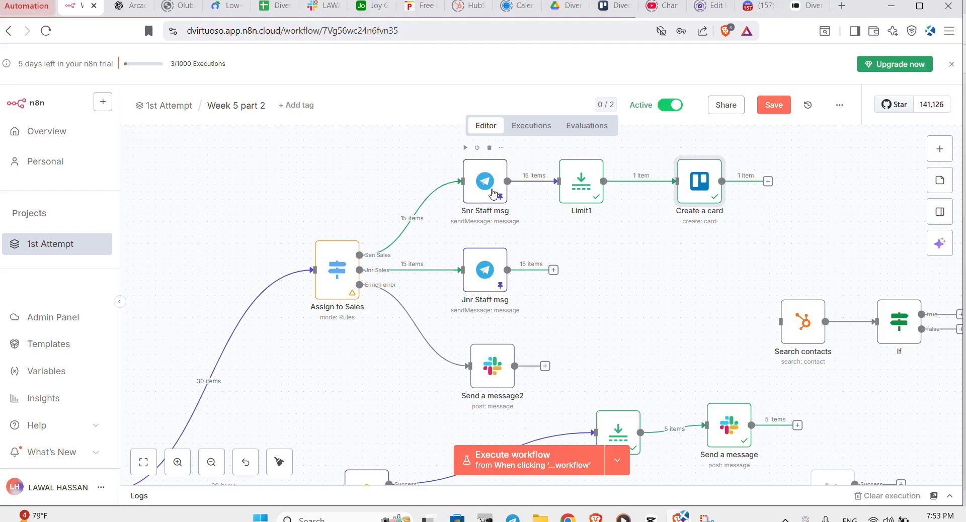
pyautogui.click(487, 177)
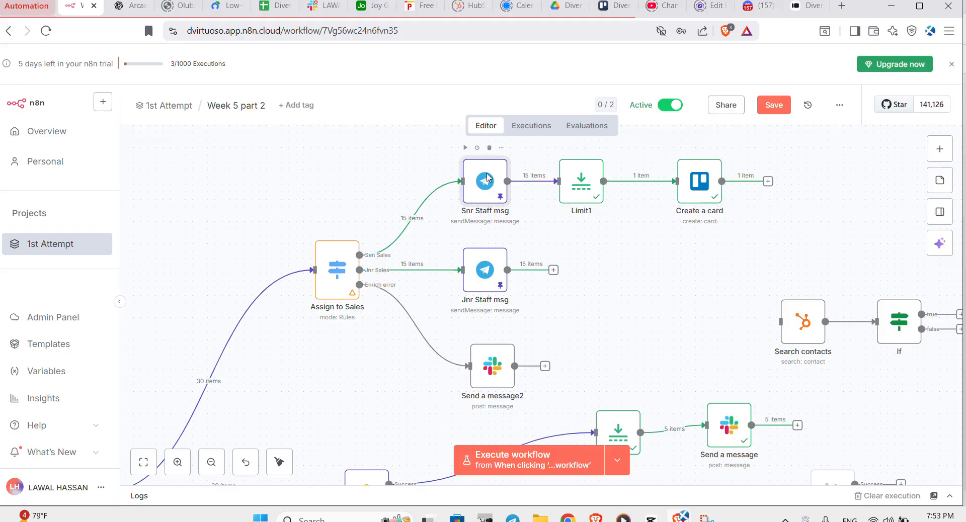
pyautogui.doubleClick(487, 177)
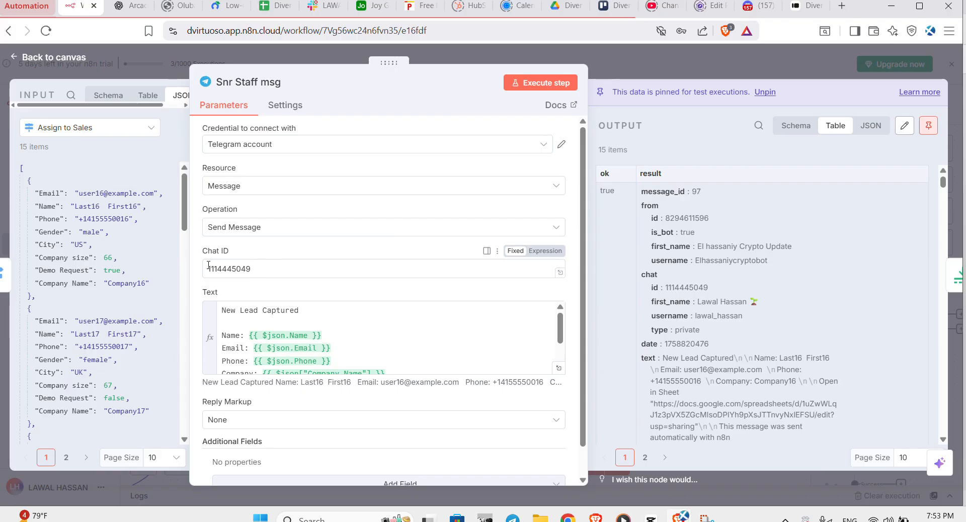
# - Examine the Snr Staff msg Telegram credential and compare the message text's lead fields with the Assign to Sales input records
pyautogui.click(283, 151)
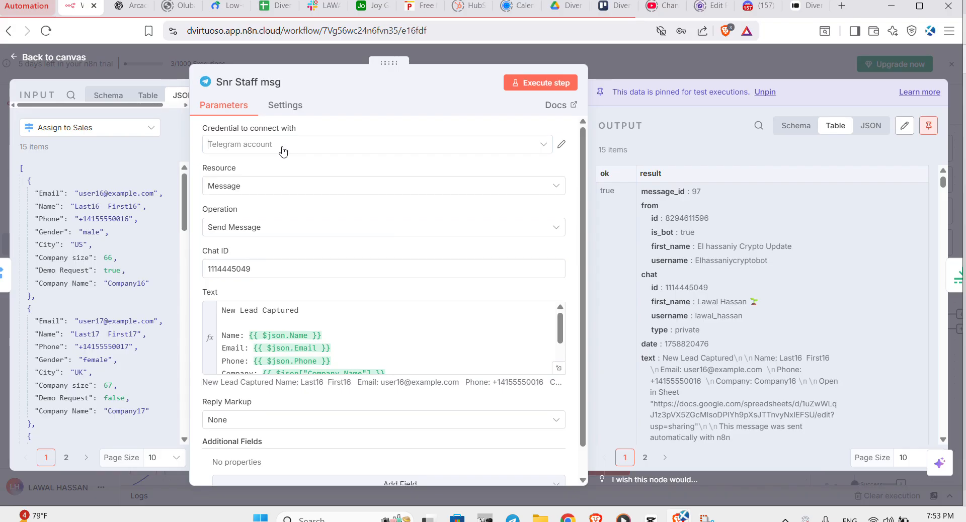
pyautogui.click(283, 150)
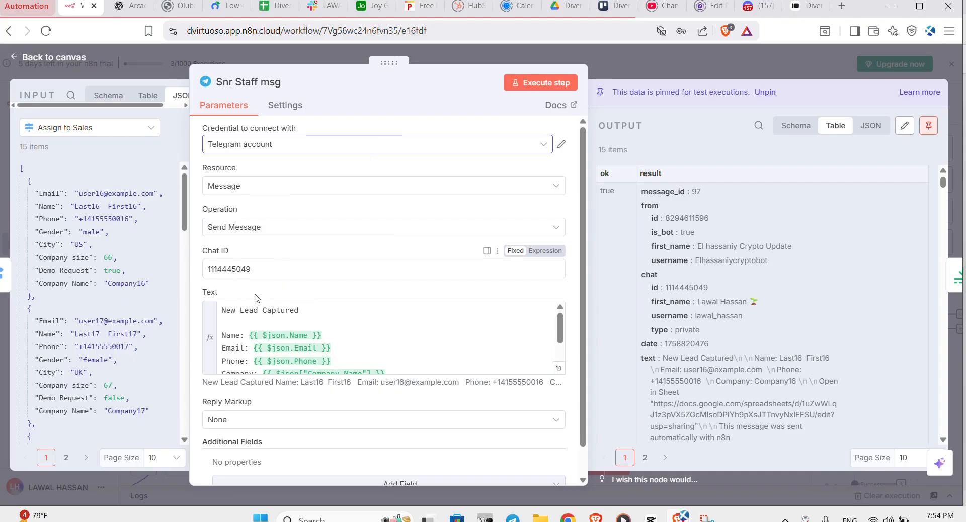
pyautogui.scroll(-1, 311, 327)
pyautogui.scroll(1, 311, 327)
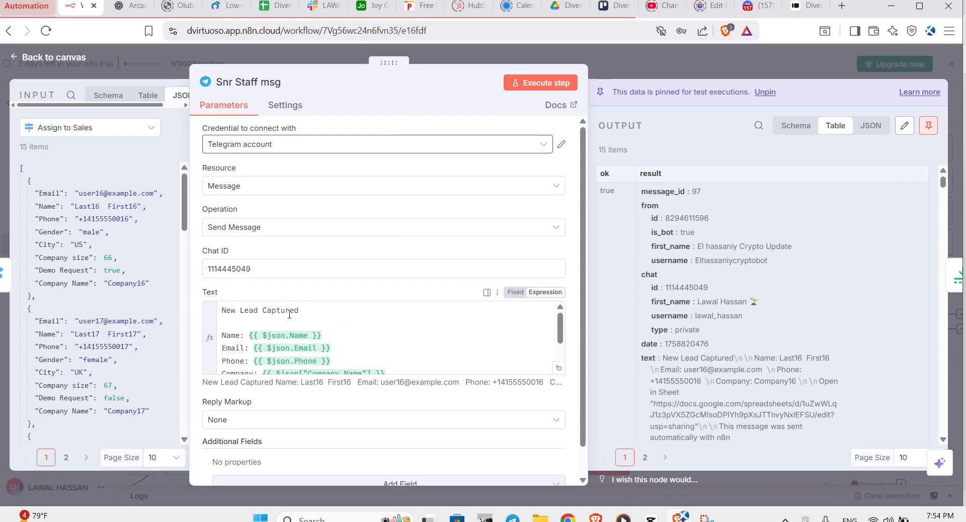
pyautogui.scroll(-1, 372, 330)
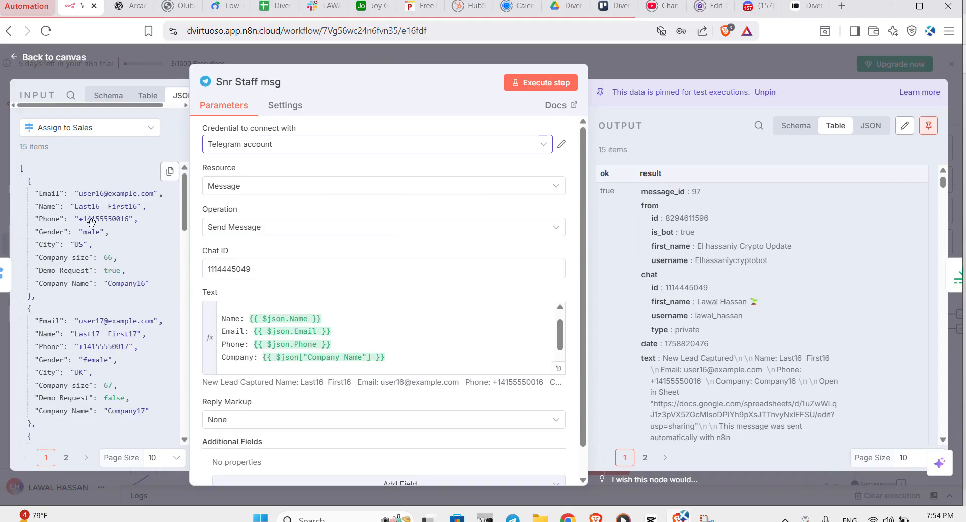
pyautogui.moveTo(53, 206); pyautogui.dragTo(93, 253)
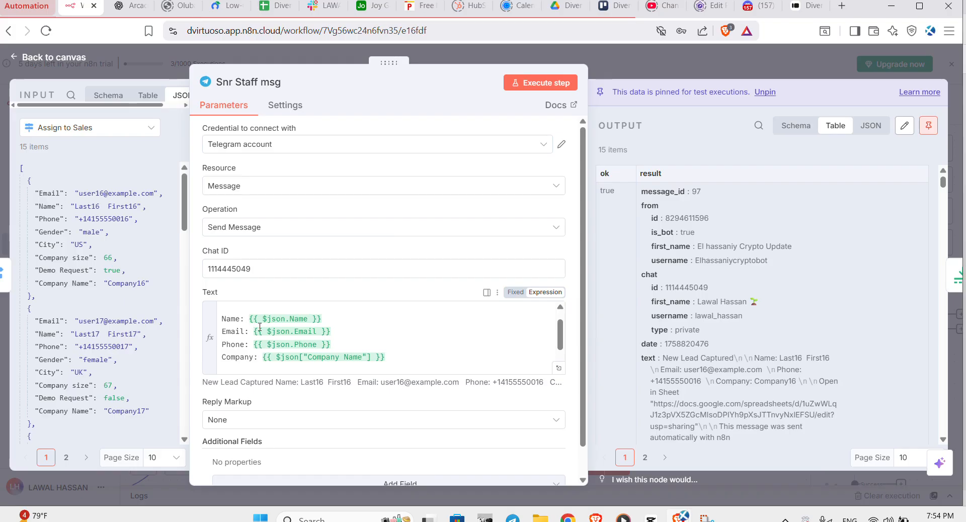
pyautogui.moveTo(61, 198)
pyautogui.mouseDown()
pyautogui.moveTo(262, 309)
pyautogui.moveTo(160, 267)
pyautogui.moveTo(71, 204)
pyautogui.mouseUp()
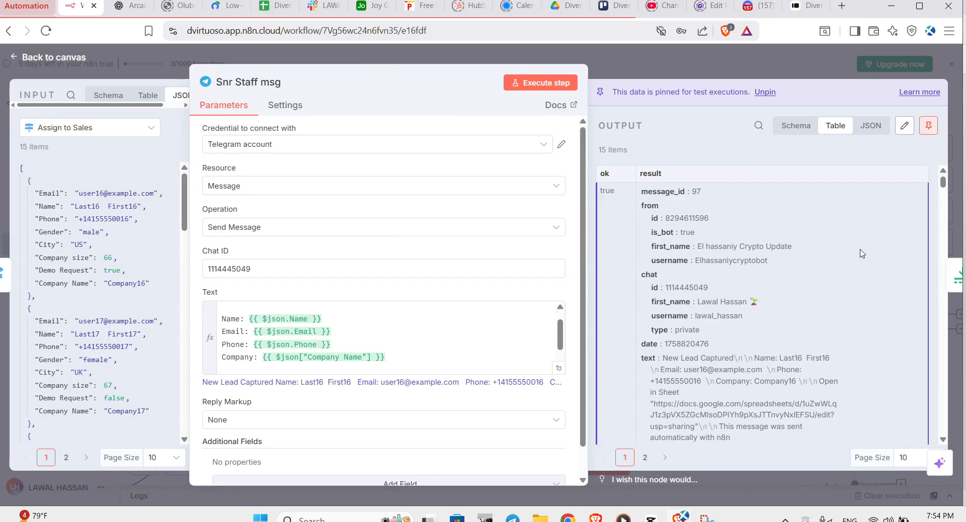
# - Look through the pinned Snr Staff msg output, reading the message text sent for the first two leads
pyautogui.scroll(-2, 799, 345)
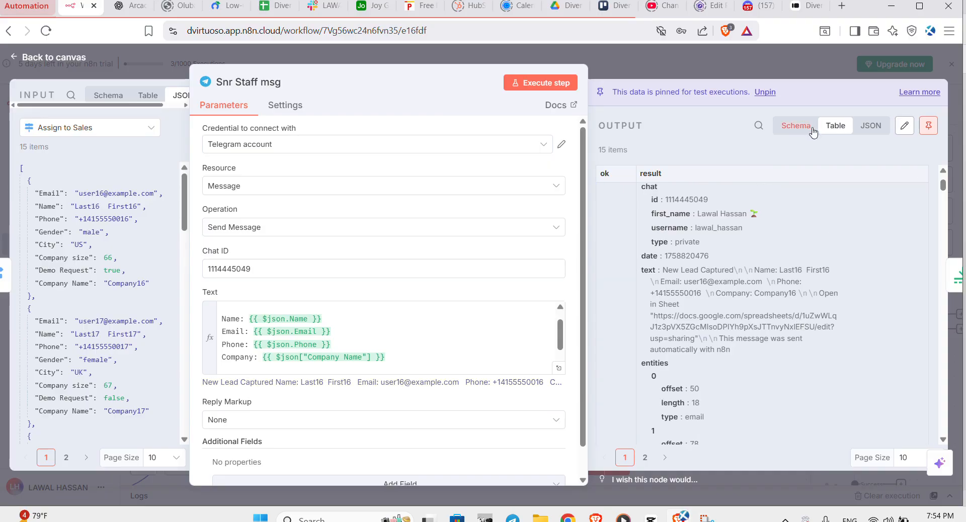
pyautogui.scroll(-1, 815, 259)
pyautogui.scroll(-5, 816, 258)
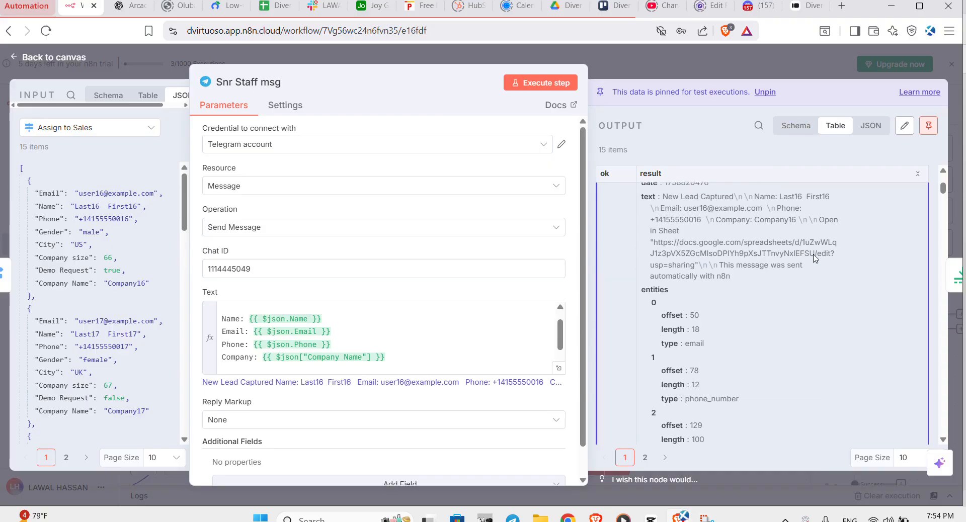
pyautogui.scroll(-4, 815, 259)
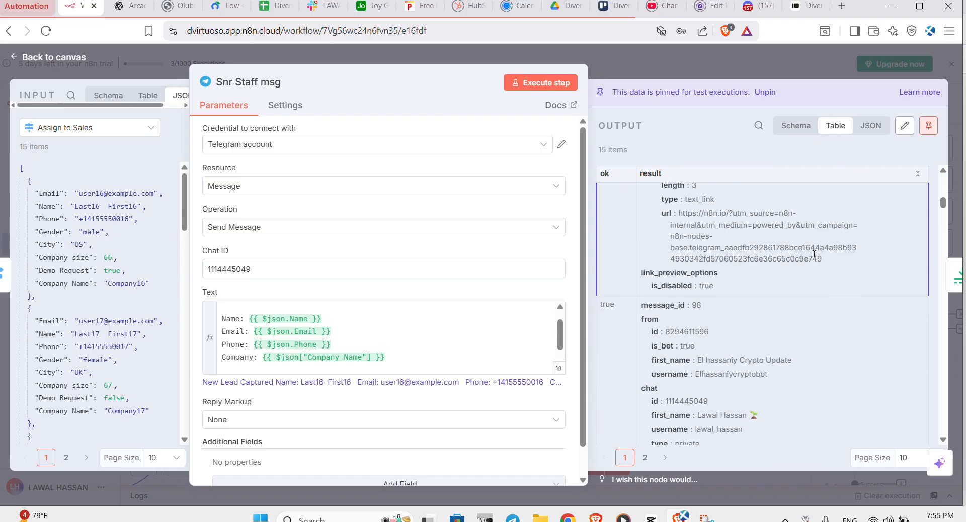
pyautogui.scroll(-2, 816, 258)
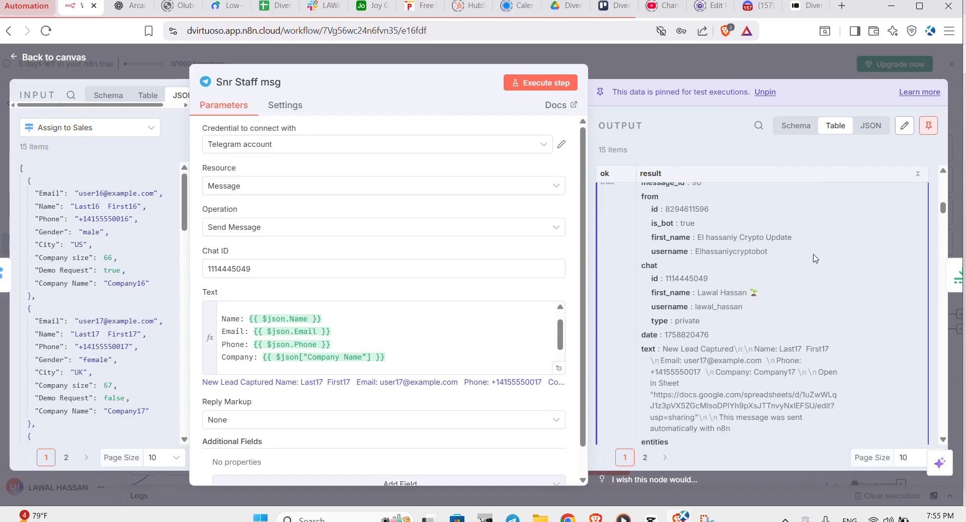
pyautogui.scroll(-1, 815, 259)
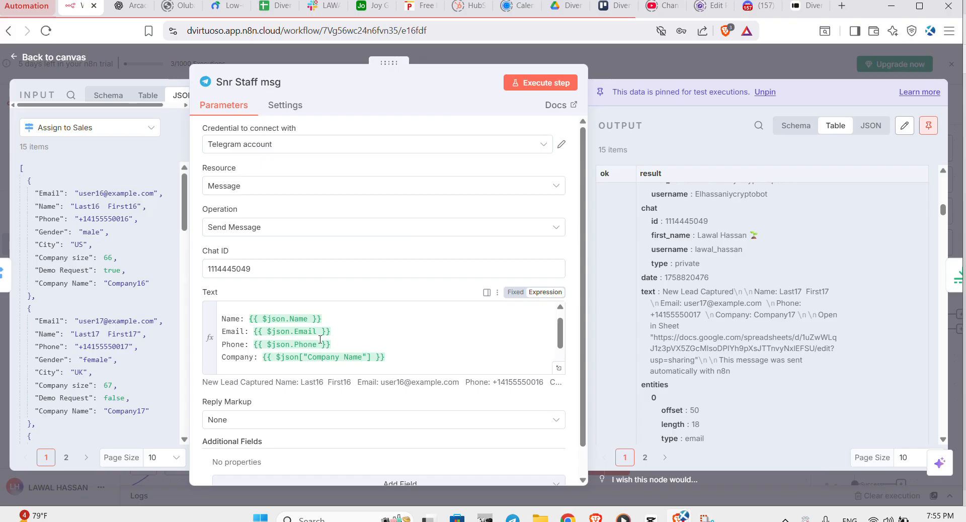
# - Review the Snr Staff msg message text from New Lead Captured down to the Open in Sheet link, and return to the canvas
pyautogui.scroll(1, 320, 340)
pyautogui.scroll(-1, 320, 340)
pyautogui.scroll(1, 320, 340)
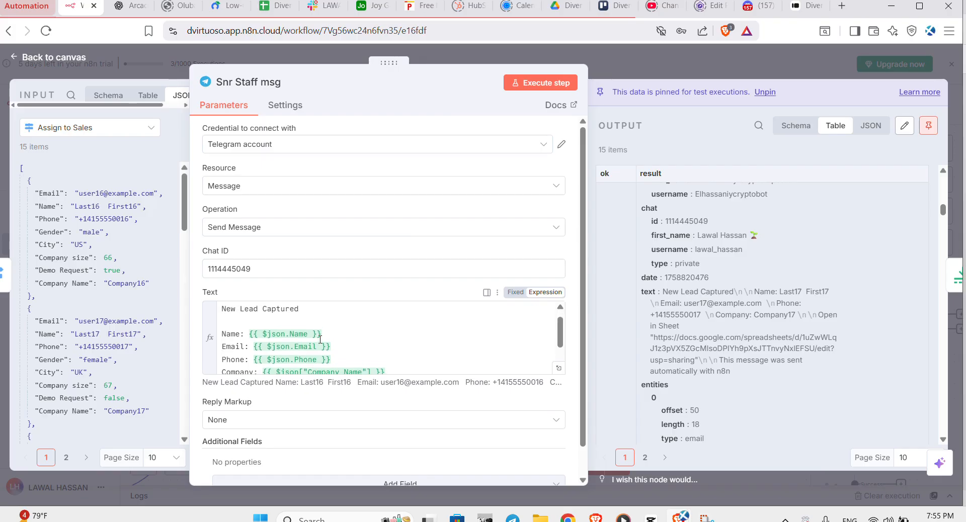
pyautogui.scroll(-1, 320, 340)
pyautogui.scroll(1, 320, 340)
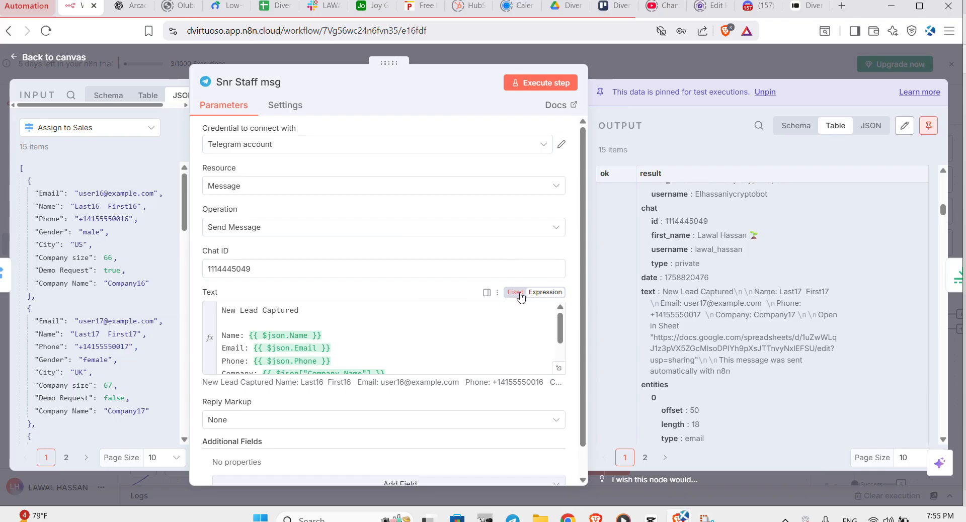
pyautogui.scroll(-4, 376, 349)
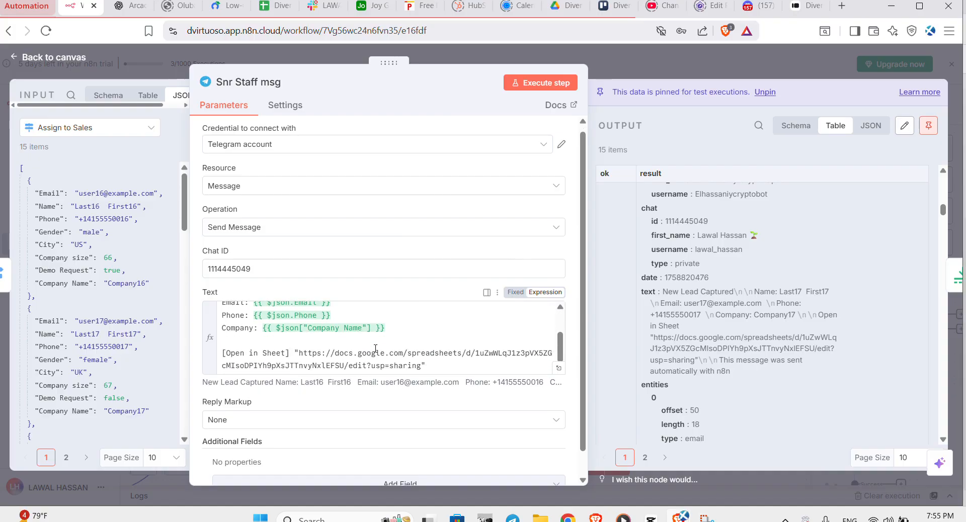
pyautogui.scroll(-1, 375, 349)
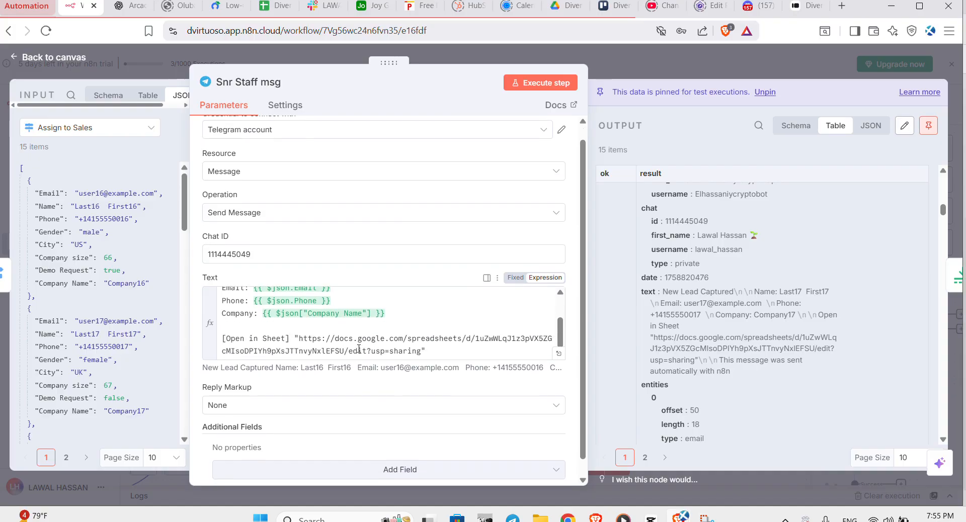
pyautogui.scroll(3, 382, 322)
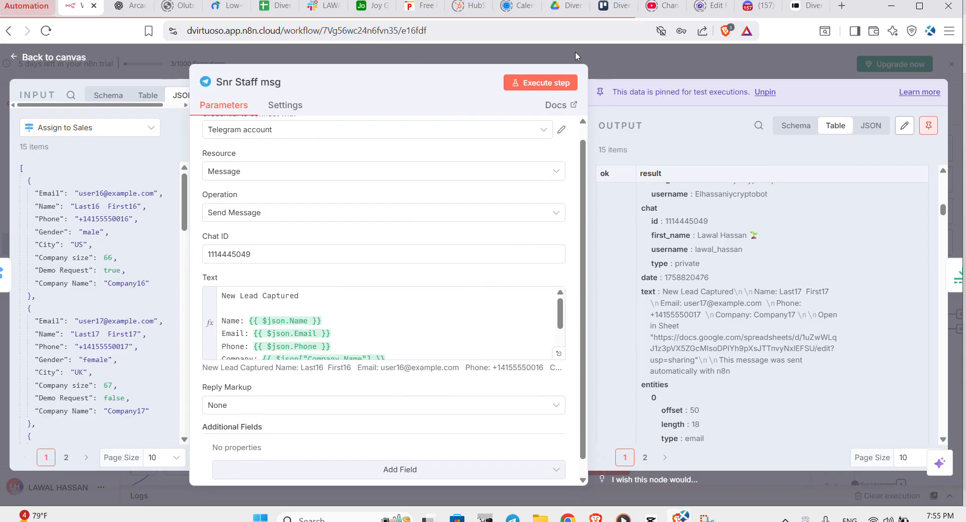
pyautogui.click(561, 84)
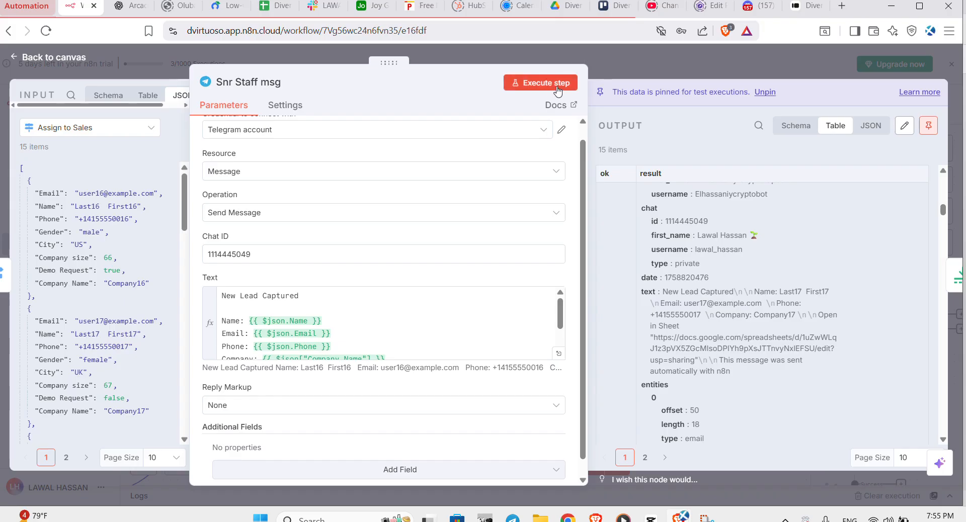
pyautogui.click(627, 61)
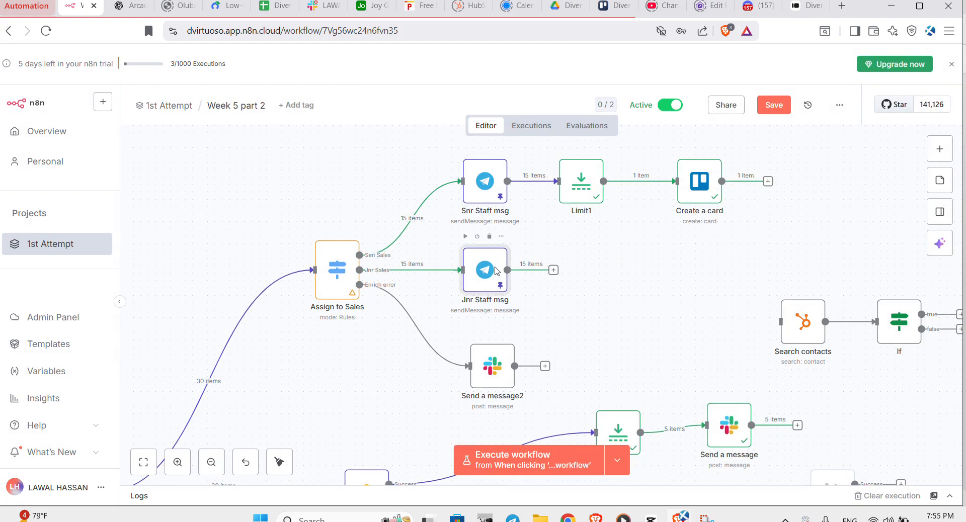
# - Open the Jnr Staff msg node, review its message text down to the sheet link, and return to the canvas
pyautogui.doubleClick(497, 271)
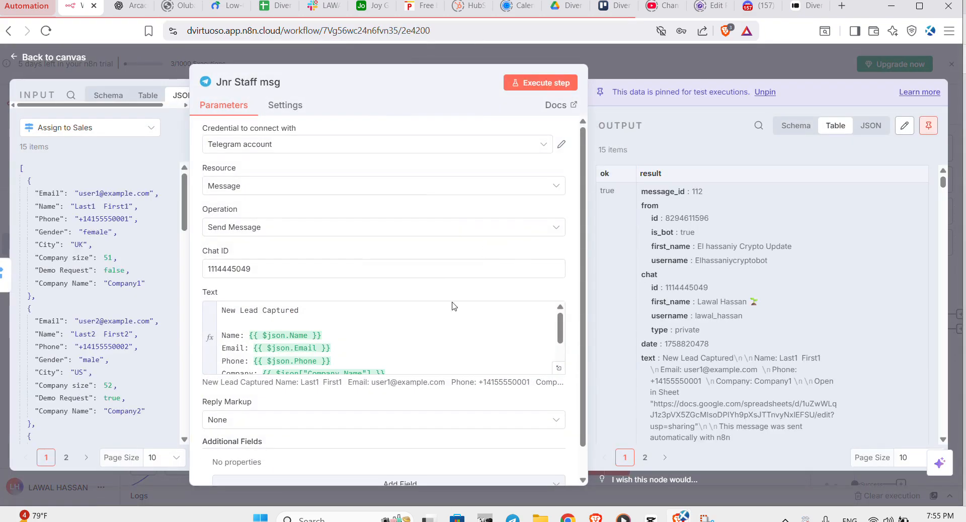
pyautogui.scroll(-1, 444, 308)
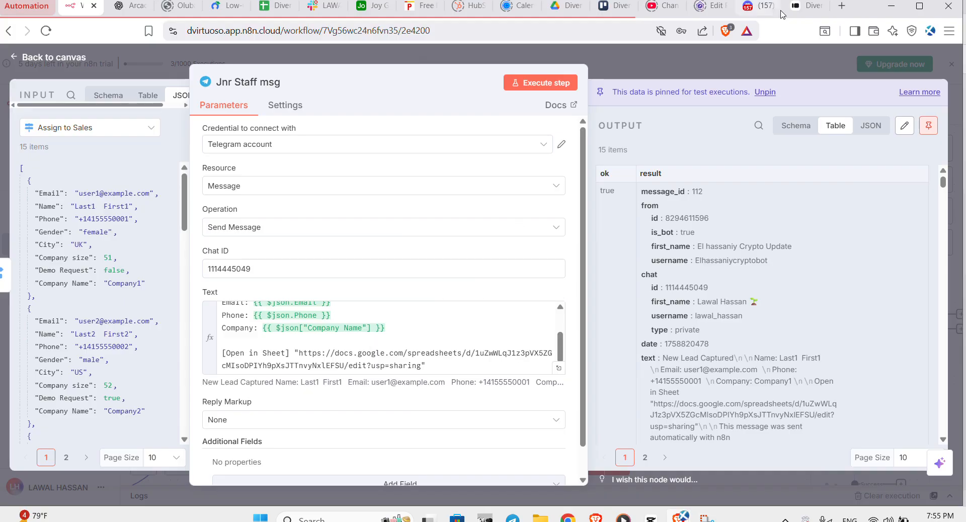
pyautogui.click(784, 70)
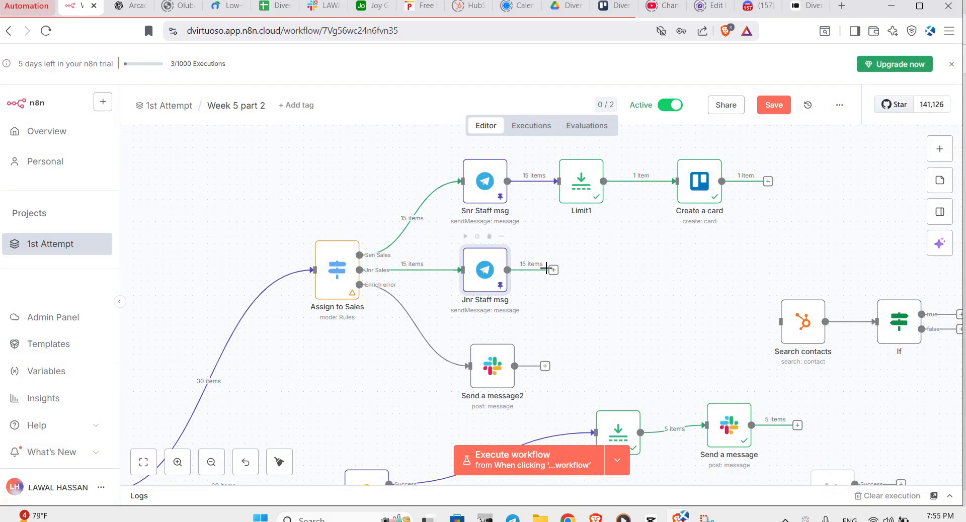
# - Open the Create a card node and examine its Trello list, card name and description expressions
pyautogui.moveTo(396, 247)
pyautogui.click(701, 181)
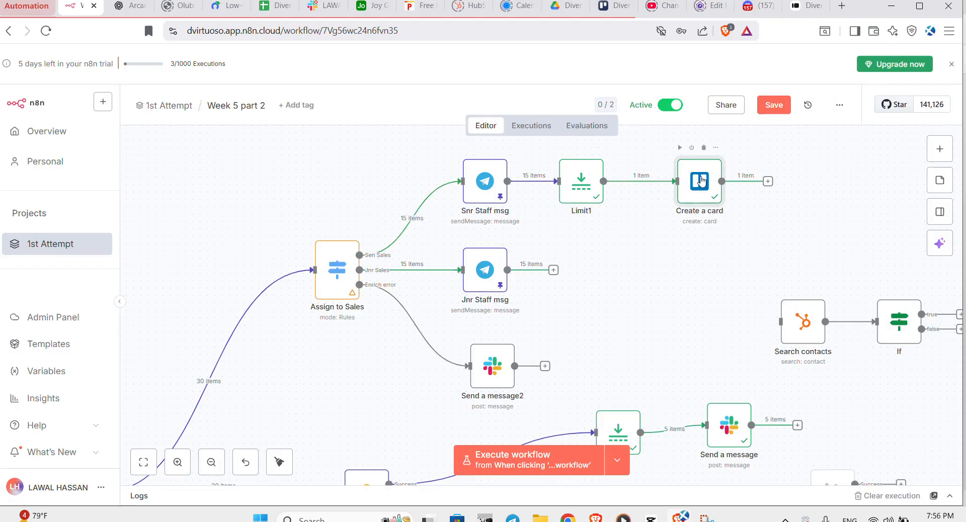
pyautogui.doubleClick(701, 181)
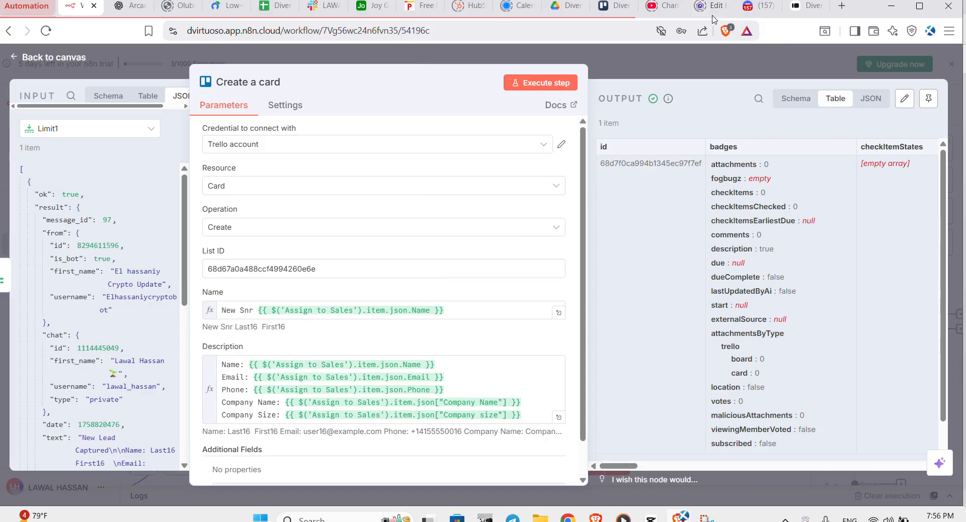
# - Switch to the Diverse n8n board in Trello and look through the Snr and Jnr cards in the New leads list
pyautogui.click(614, 8)
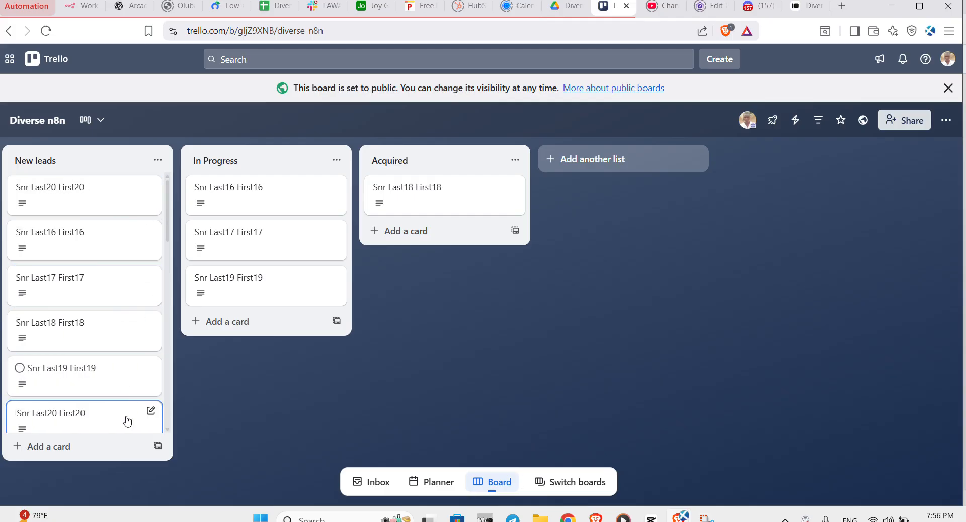
pyautogui.scroll(-10, 137, 400)
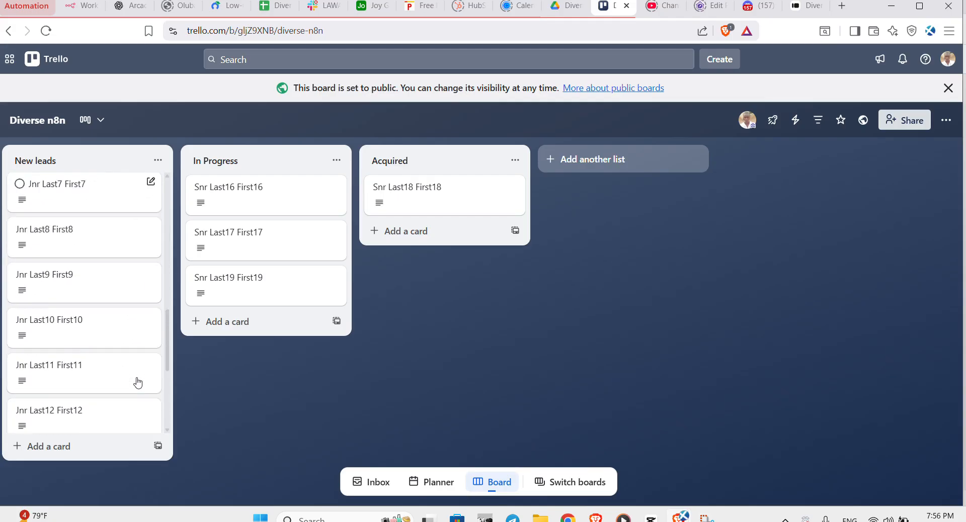
pyautogui.scroll(10, 137, 382)
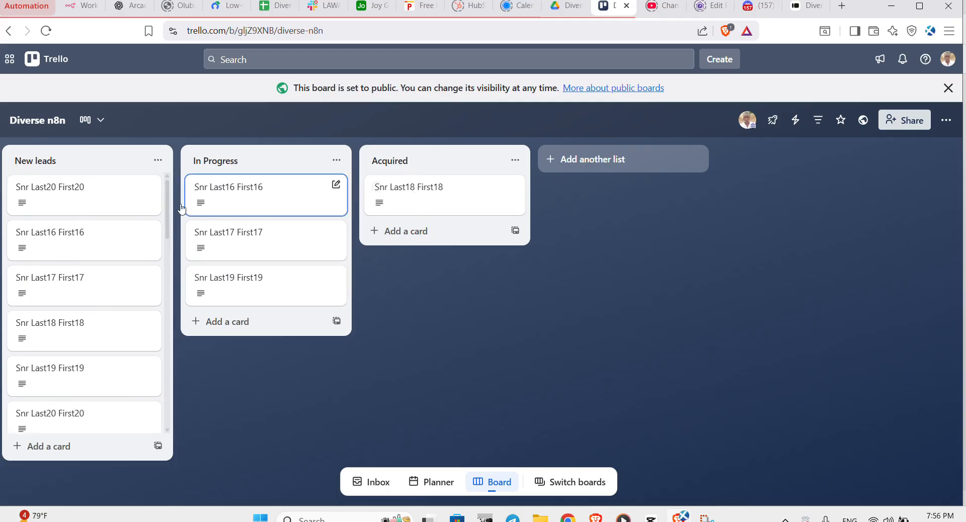
pyautogui.scroll(-15, 86, 280)
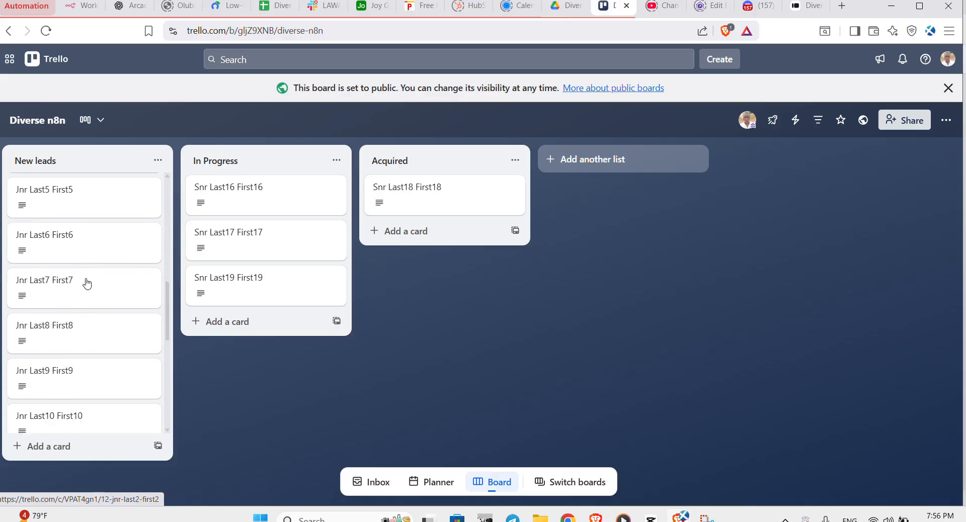
pyautogui.scroll(15, 86, 272)
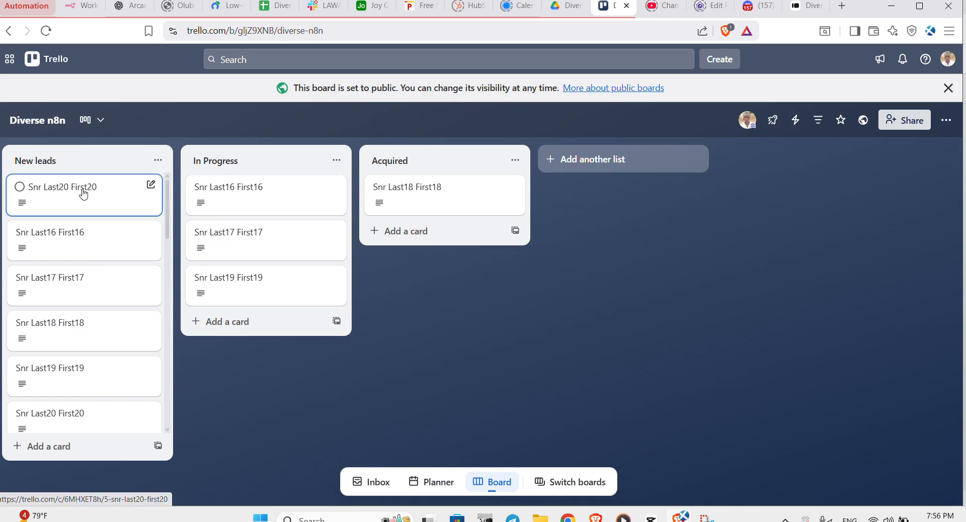
# - Recheck the Create a card settings in n8n, return to the Trello board, and open and dismiss the entry for adding another list
pyautogui.click(75, 5)
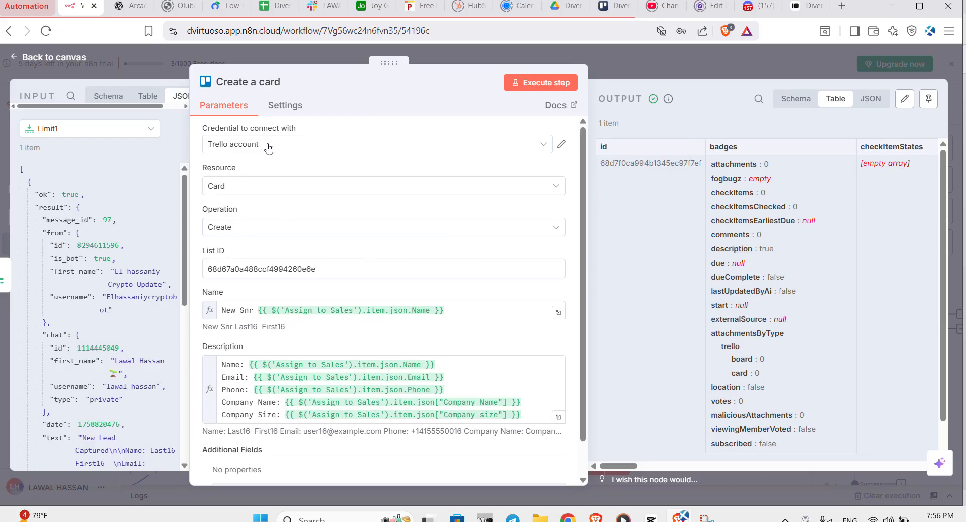
pyautogui.click(618, 6)
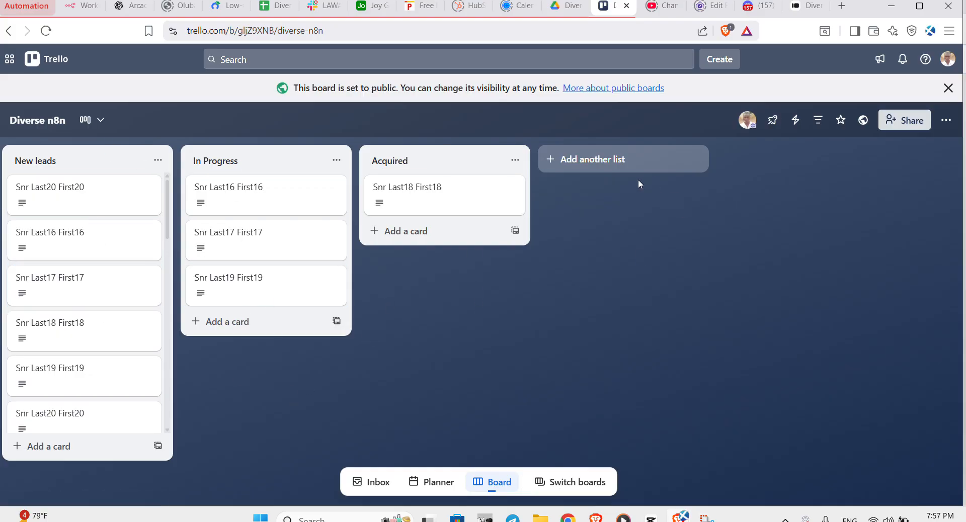
pyautogui.click(606, 162)
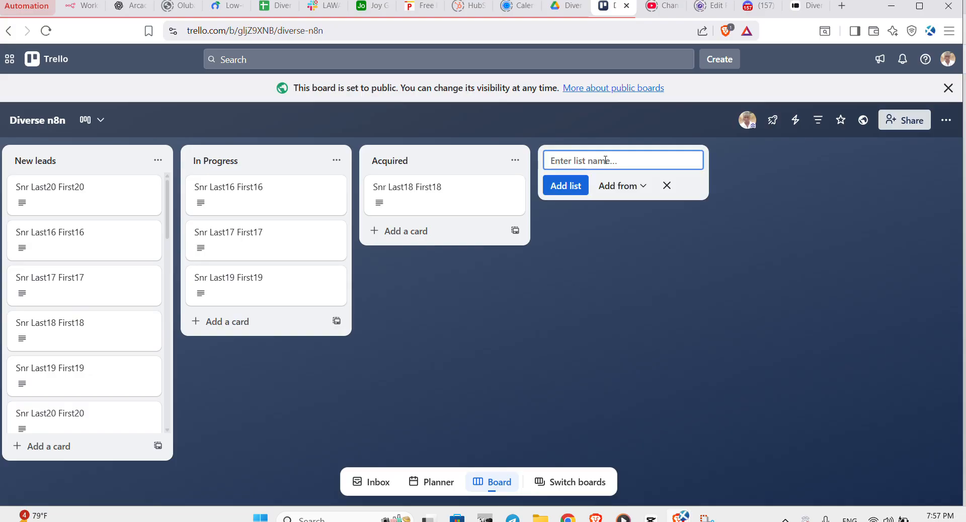
pyautogui.click(618, 315)
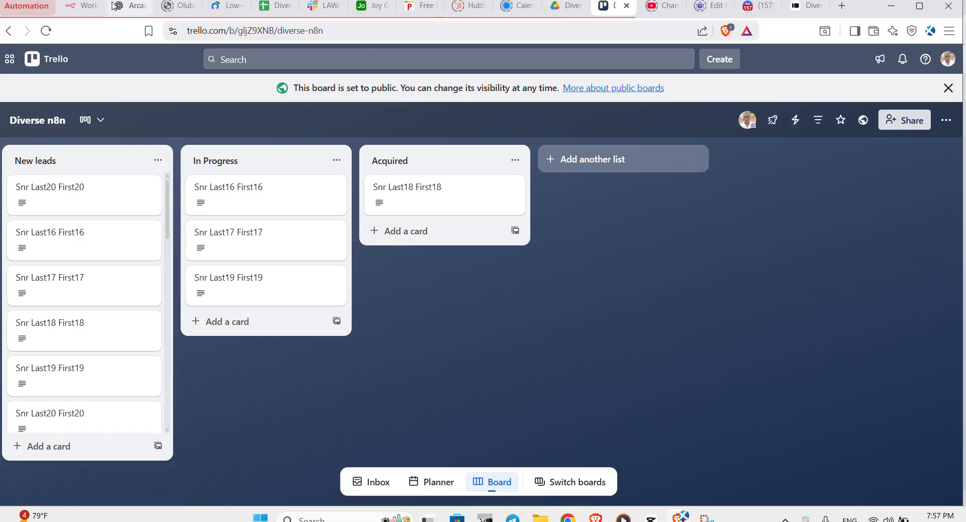
# - Return to the Create a card node in n8n and examine its input data from Limit1 and Deduplication1
pyautogui.click(78, 6)
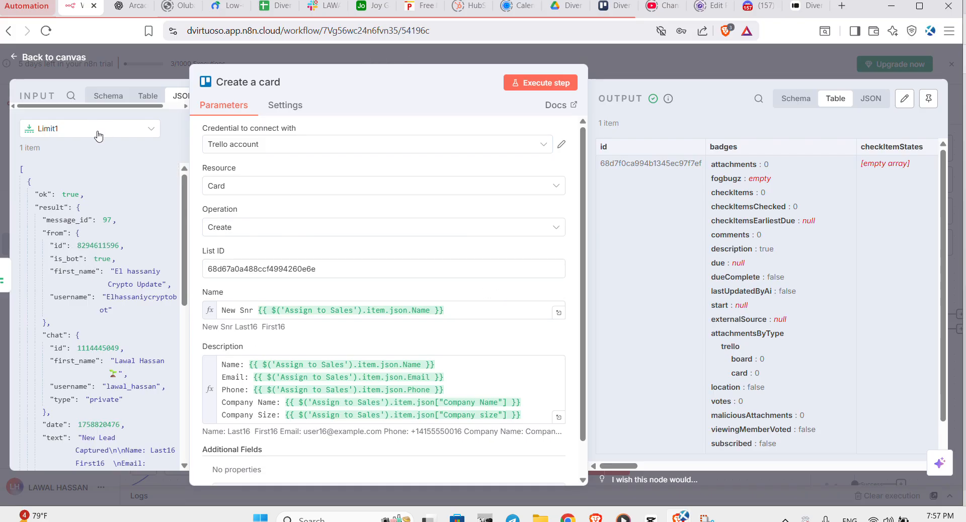
pyautogui.scroll(-2, 82, 221)
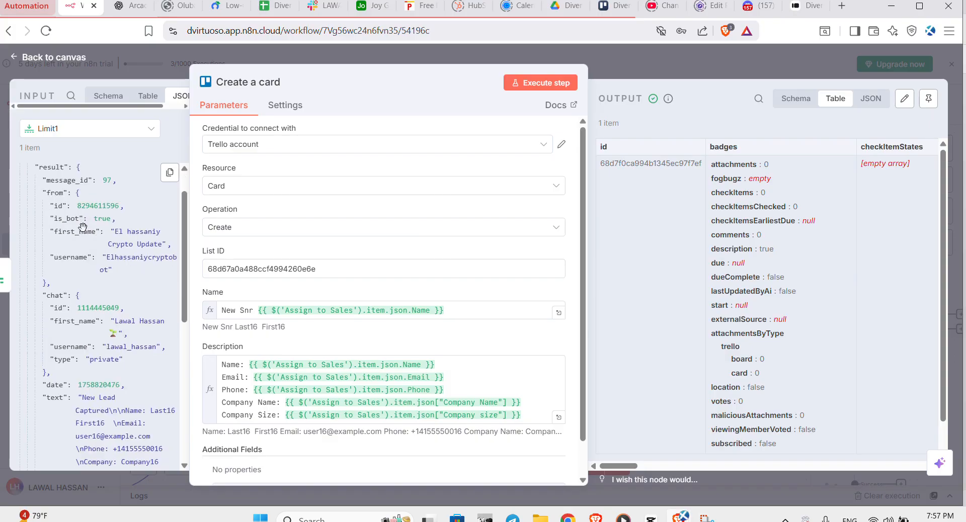
pyautogui.scroll(-6, 103, 264)
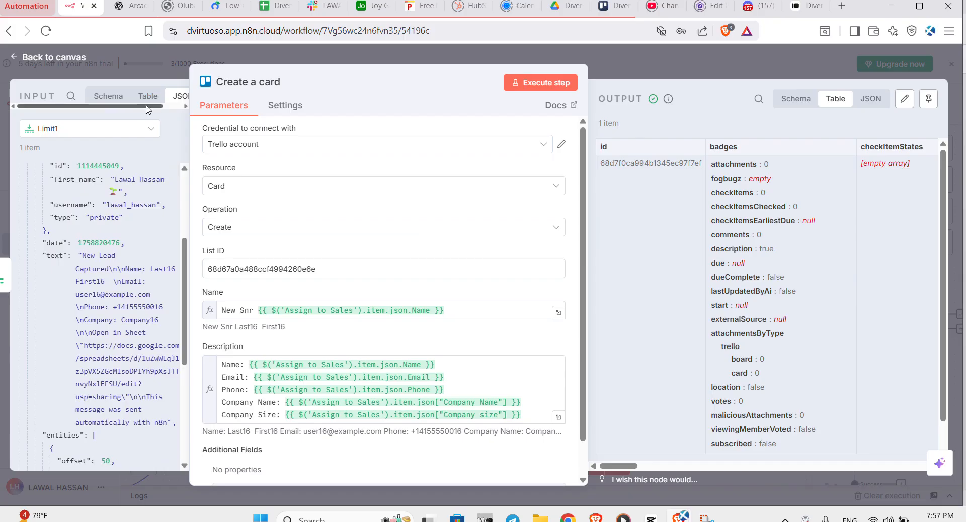
pyautogui.click(152, 132)
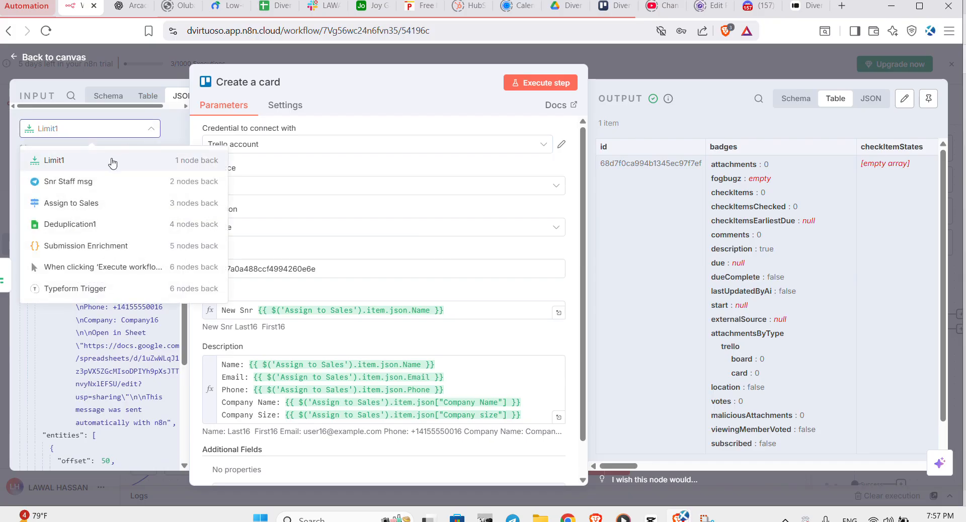
pyautogui.click(93, 226)
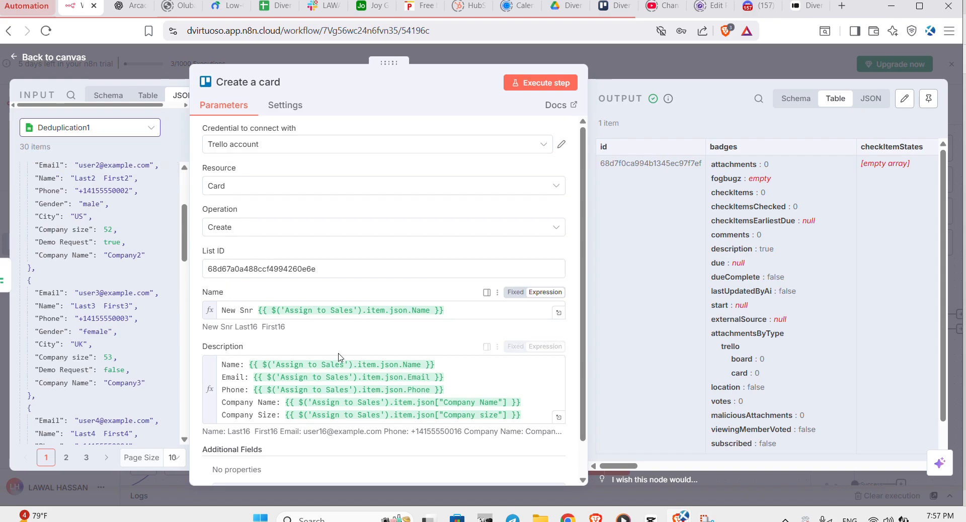
pyautogui.scroll(-1, 341, 357)
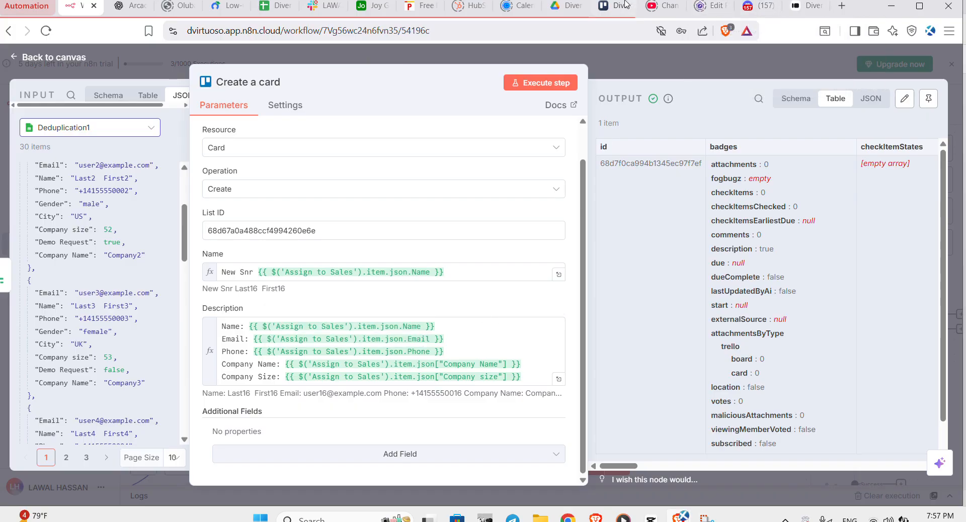
# - Open the first Snr card in Trello's New leads list, and inspect the matching Description expression in n8n's Create a card node
pyautogui.click(610, 6)
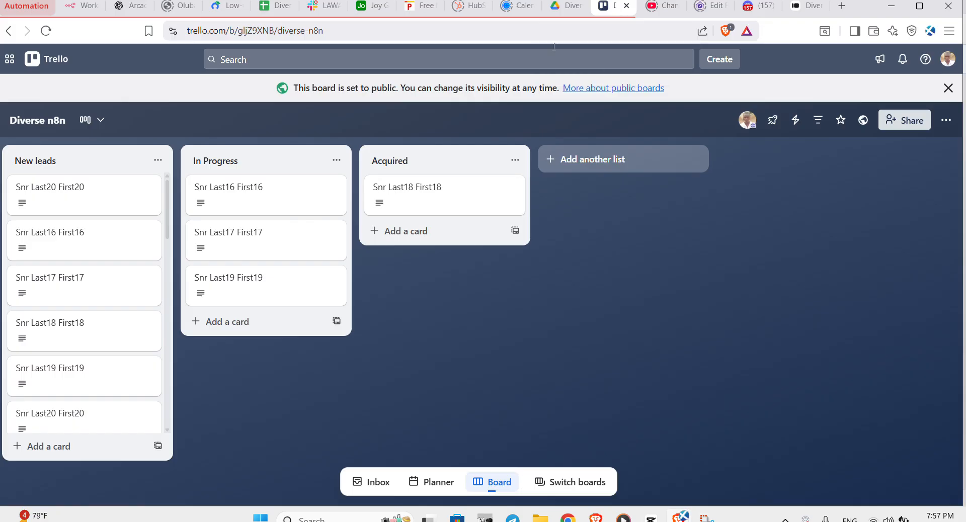
pyautogui.click(97, 201)
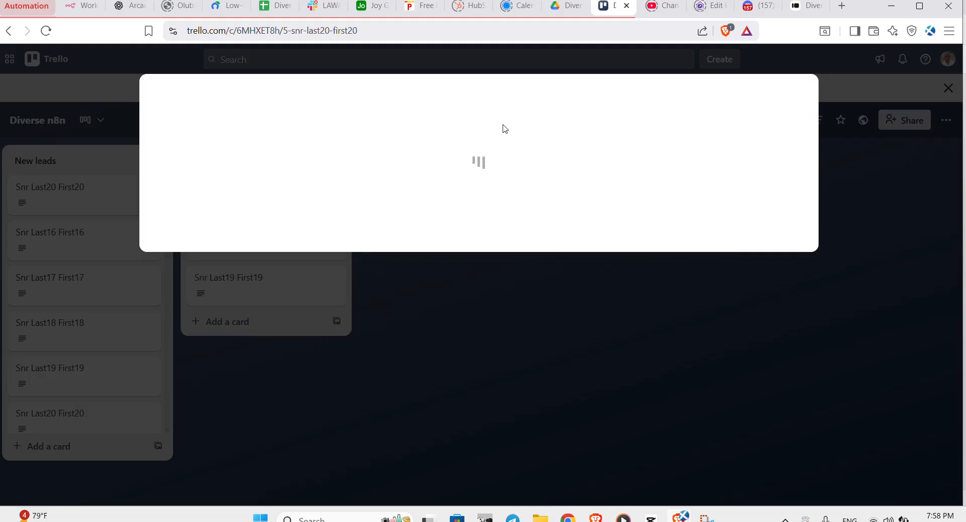
pyautogui.click(70, 10)
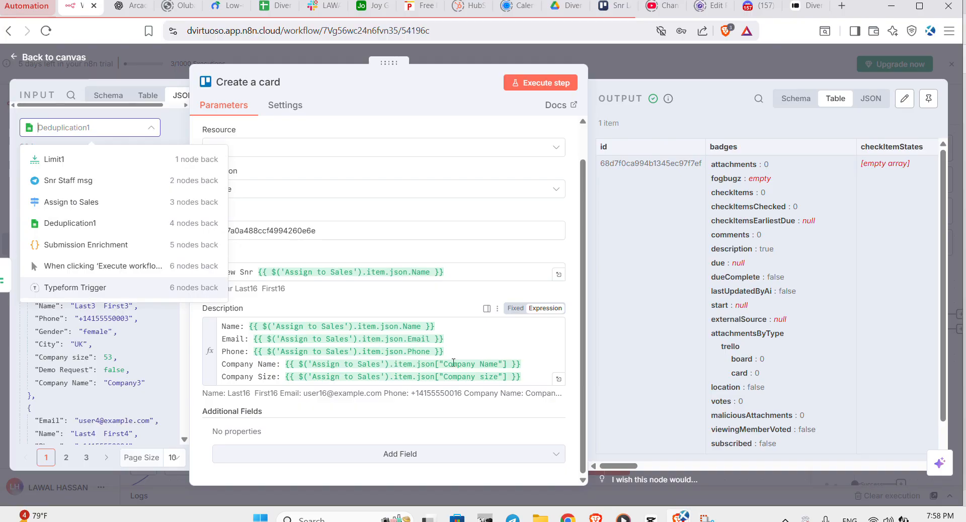
pyautogui.click(493, 348)
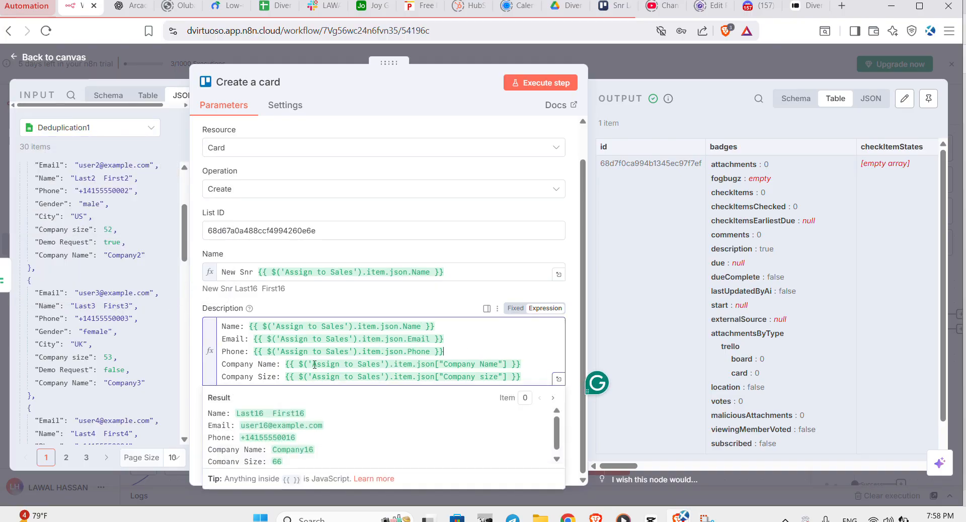
# - Review the open Snr card's details in Trello, close it, and move it from New leads to the start of In Progress
pyautogui.click(613, 10)
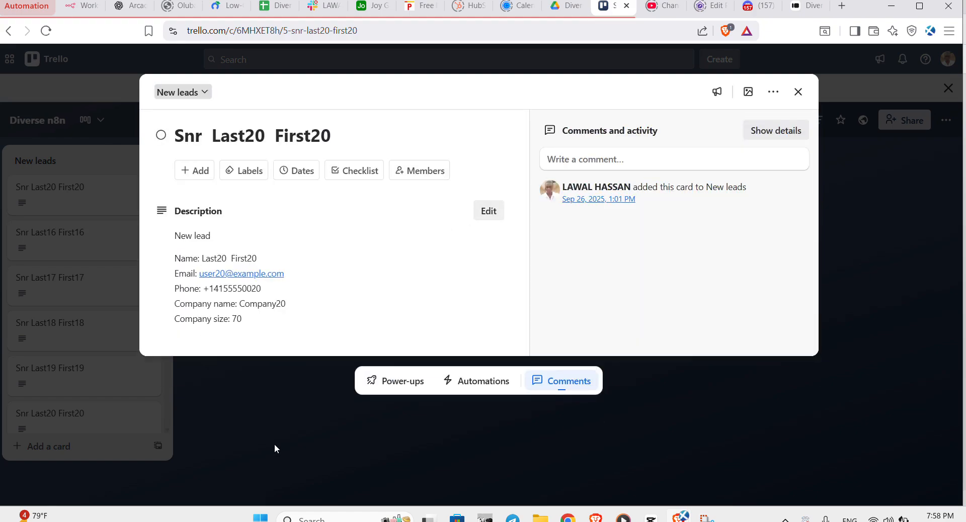
pyautogui.click(275, 444)
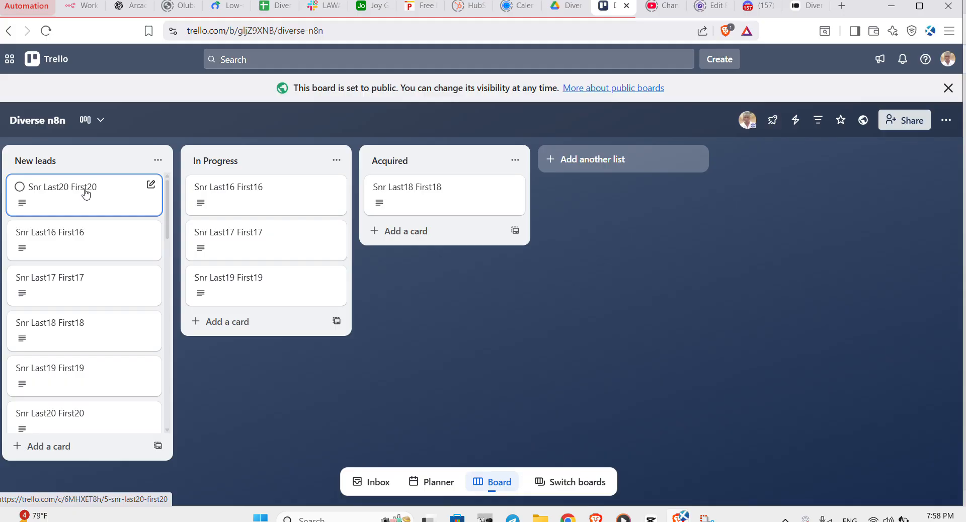
pyautogui.moveTo(85, 193); pyautogui.dragTo(248, 190)
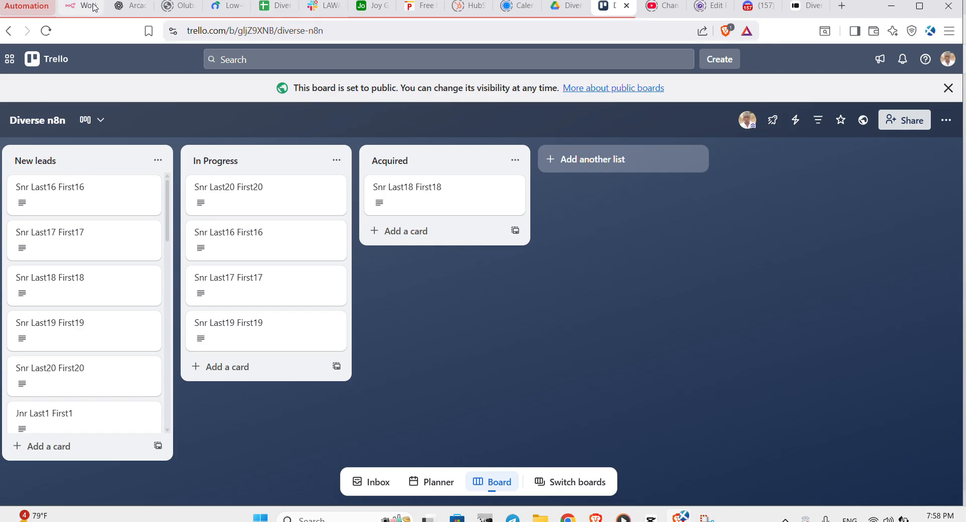
# - Inspect the first record's Status options in Airtable's CRM Week 5 copy table, and return to the Week 5 part 2 canvas in n8n
pyautogui.click(365, 12)
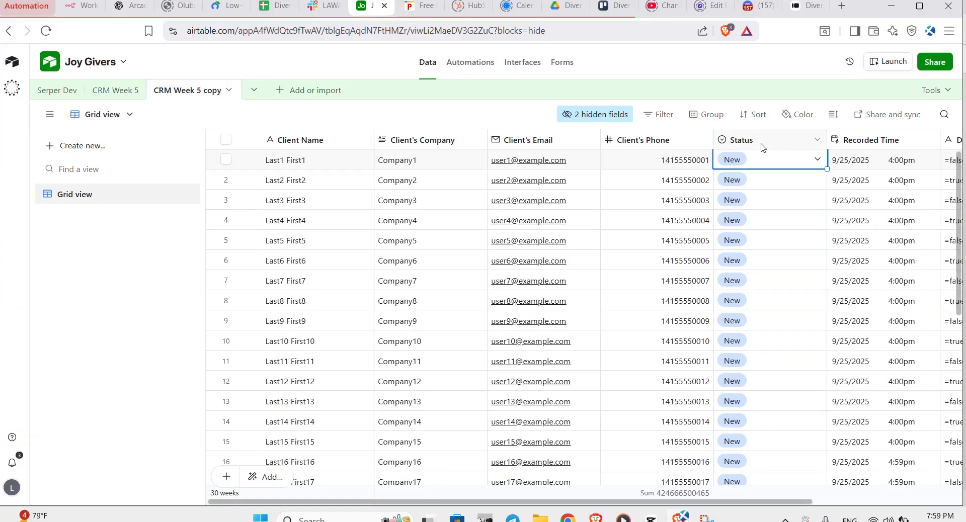
pyautogui.click(817, 160)
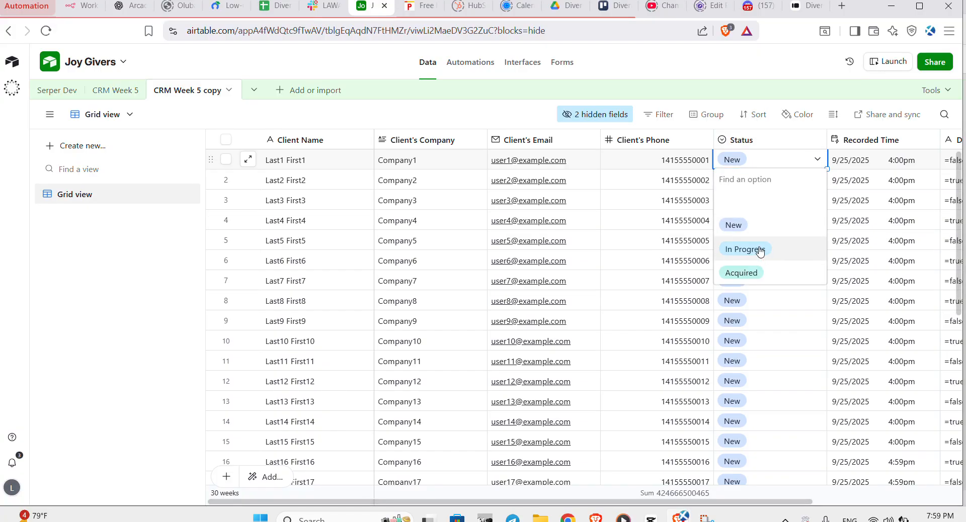
pyautogui.click(320, 69)
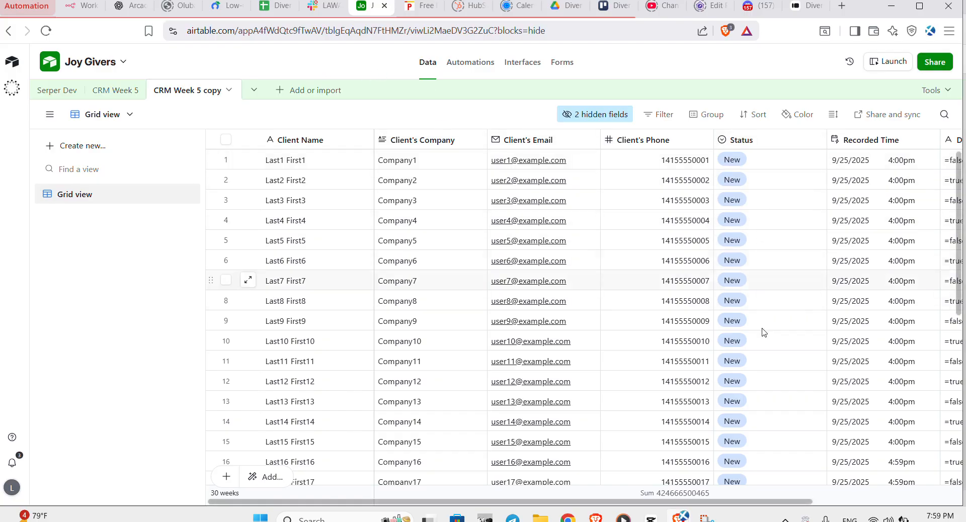
pyautogui.click(81, 9)
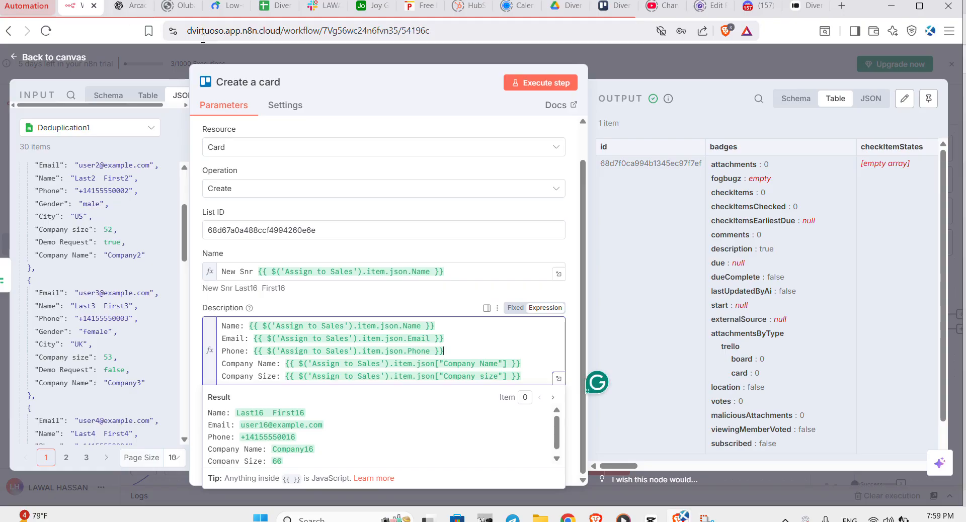
pyautogui.click(660, 60)
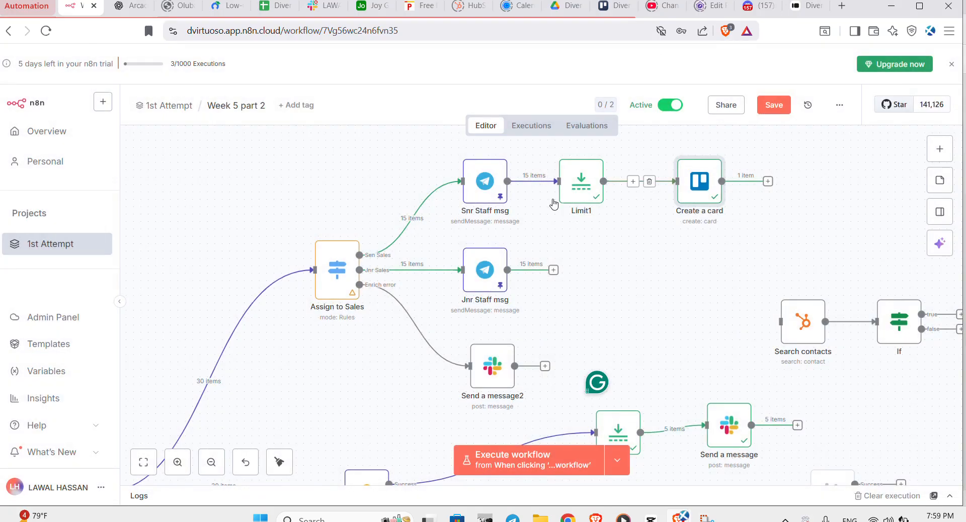